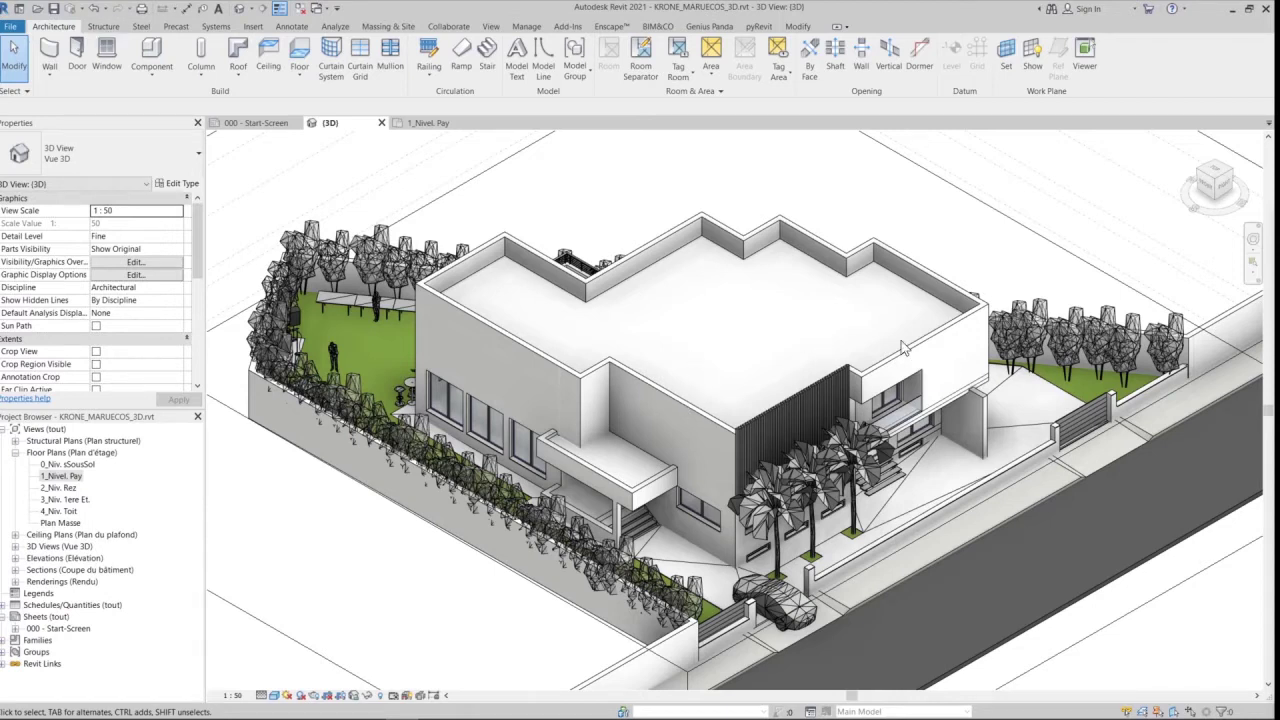
# Edit the profile of the upper-floor wall behind the entrance canopy and sketch a square opening about 300 mm wide near its upper corner
pyautogui.click(705, 420)
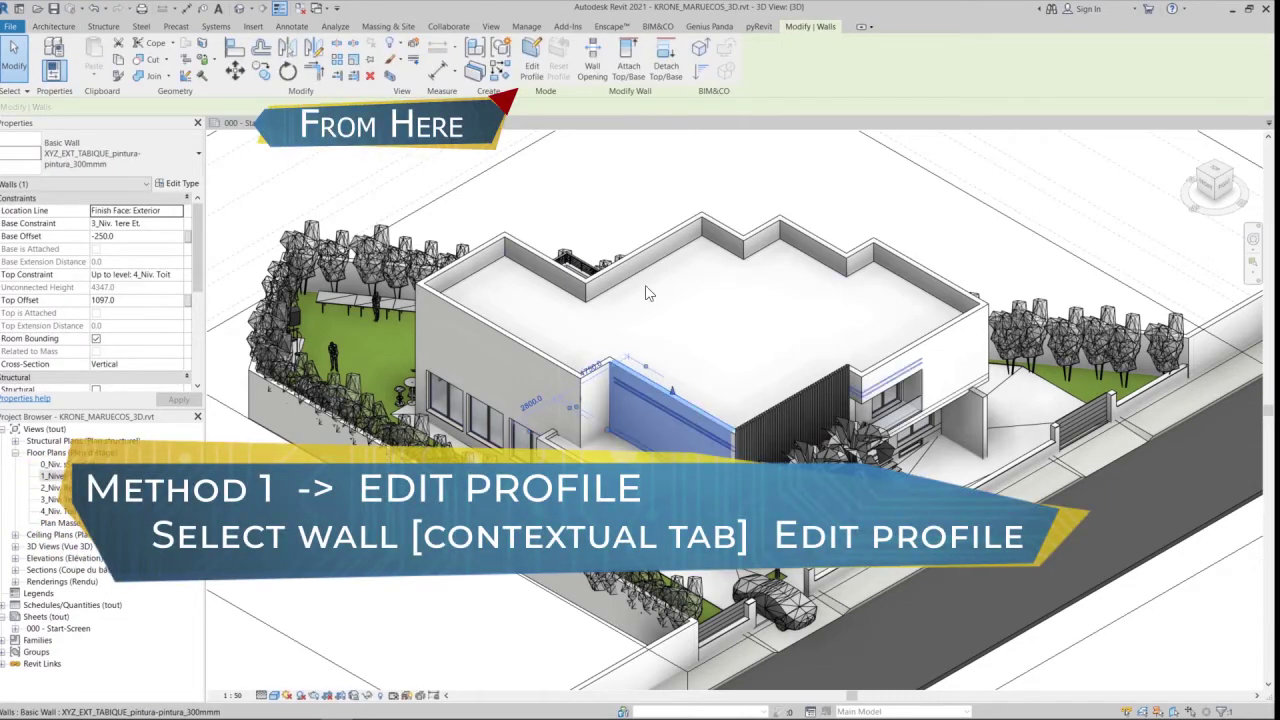
pyautogui.click(531, 58)
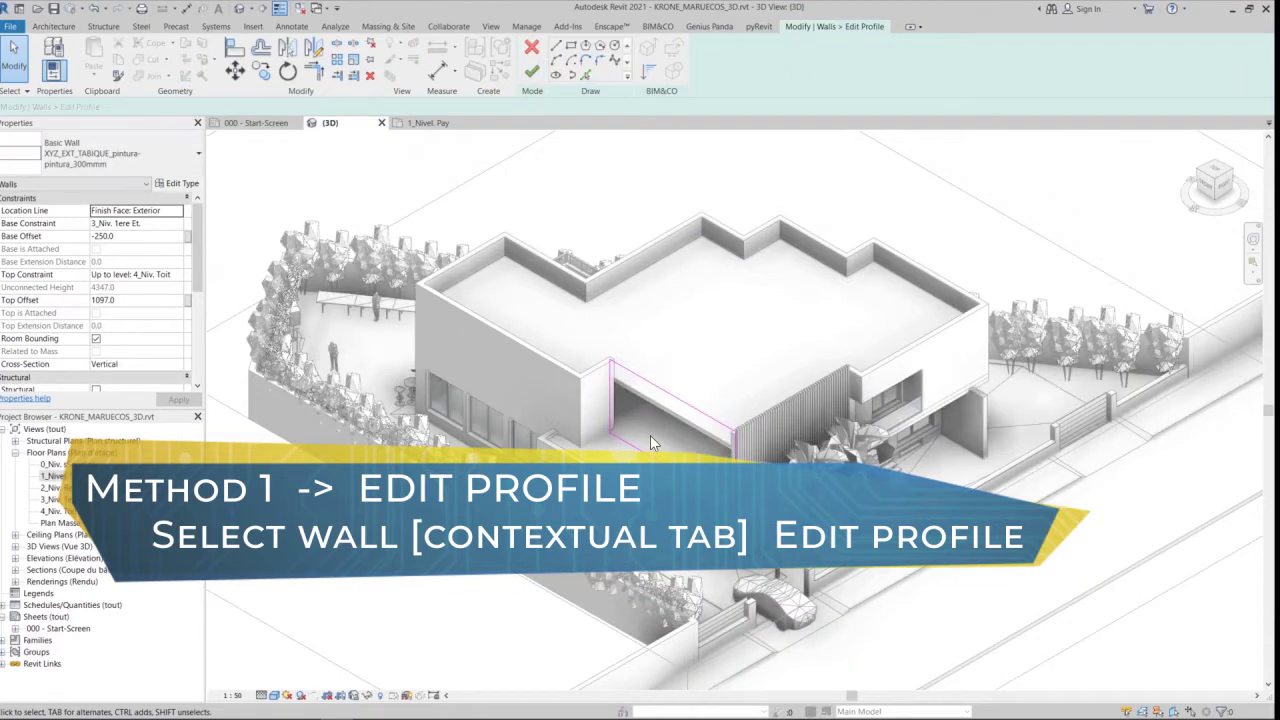
pyautogui.scroll(3, 657, 425)
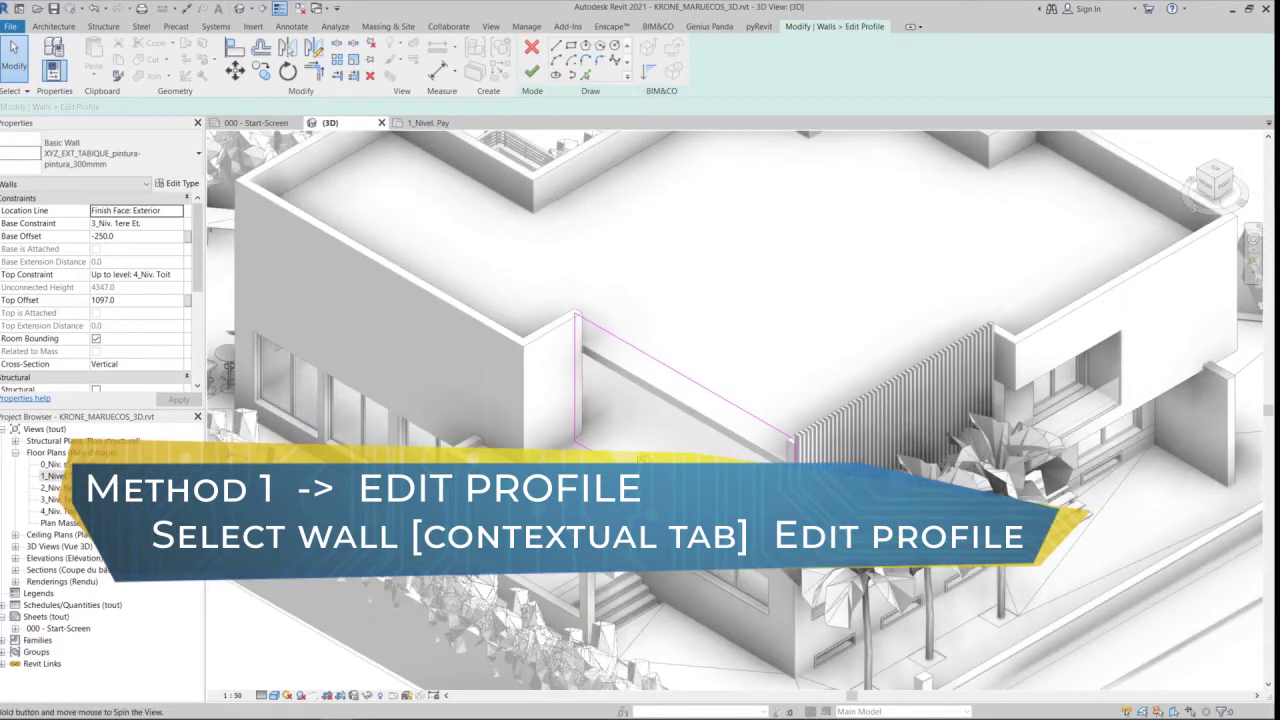
pyautogui.moveTo(634, 457)
pyautogui.keyDown('shift'); pyautogui.mouseDown(button='middle')
pyautogui.moveTo(774, 383)
pyautogui.moveTo(774, 357)
pyautogui.mouseUp(button='middle'); pyautogui.keyUp('shift')
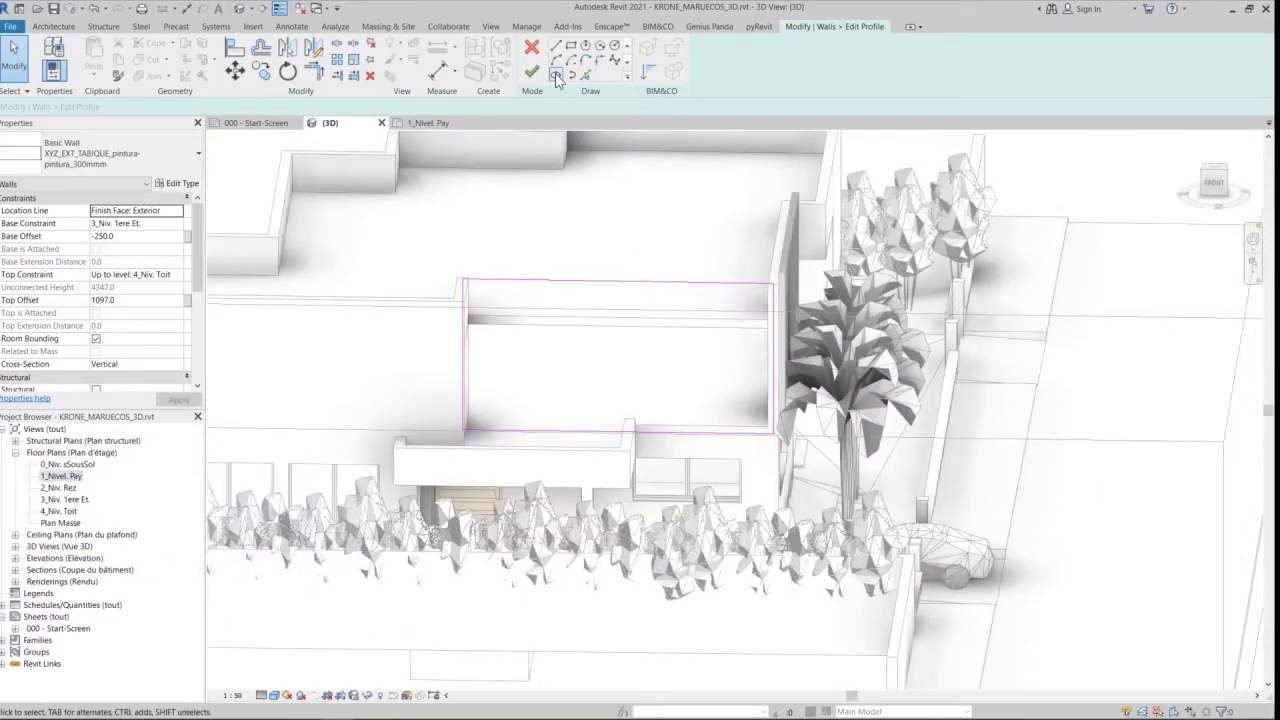
pyautogui.click(573, 48)
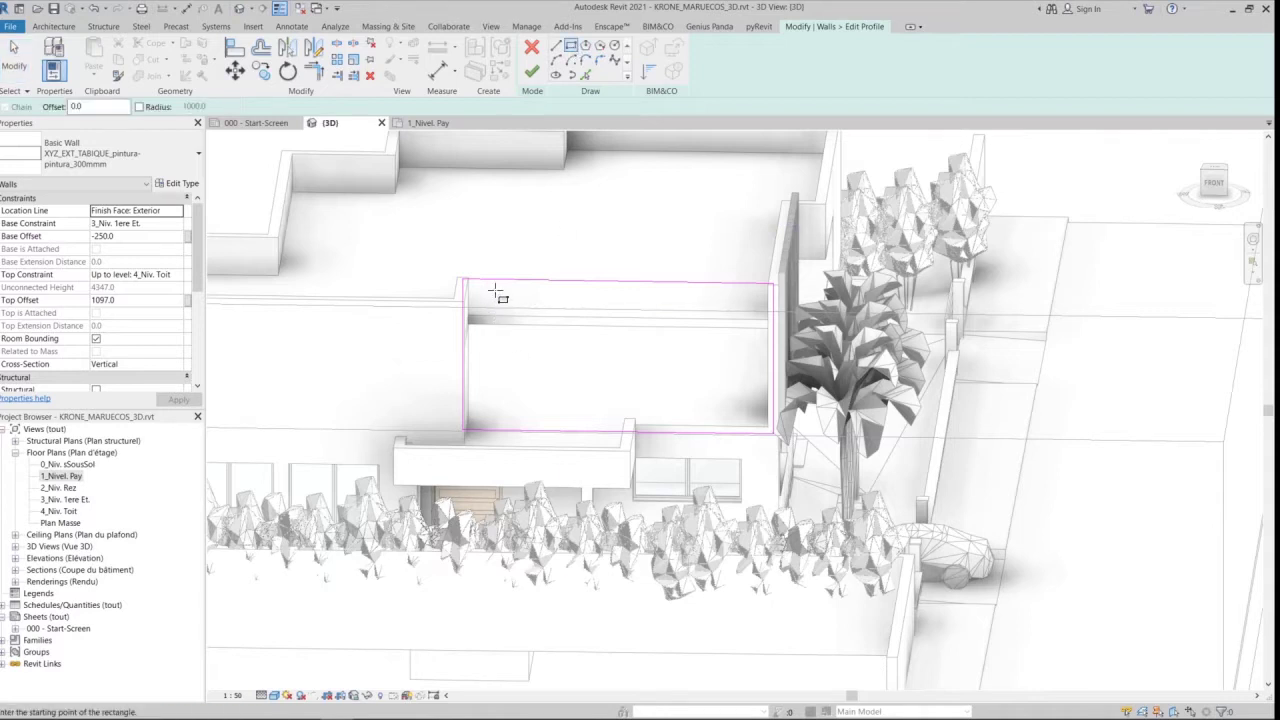
pyautogui.click(498, 288)
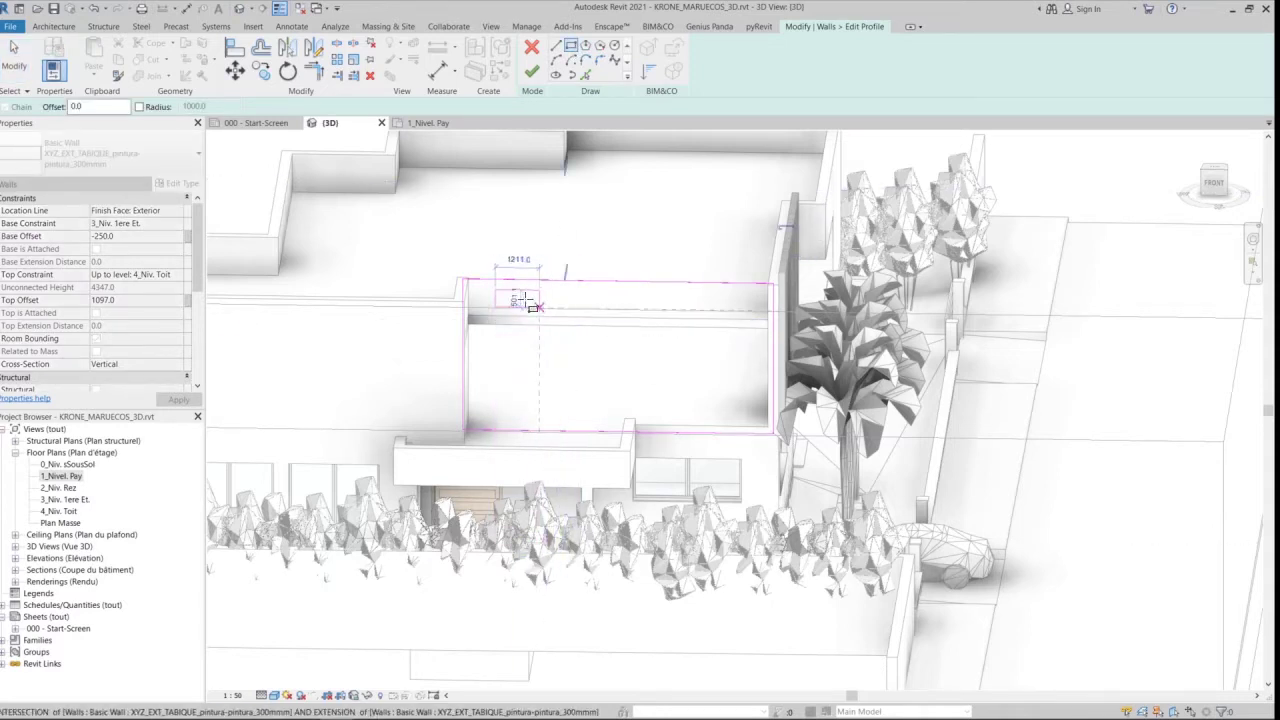
pyautogui.click(506, 302)
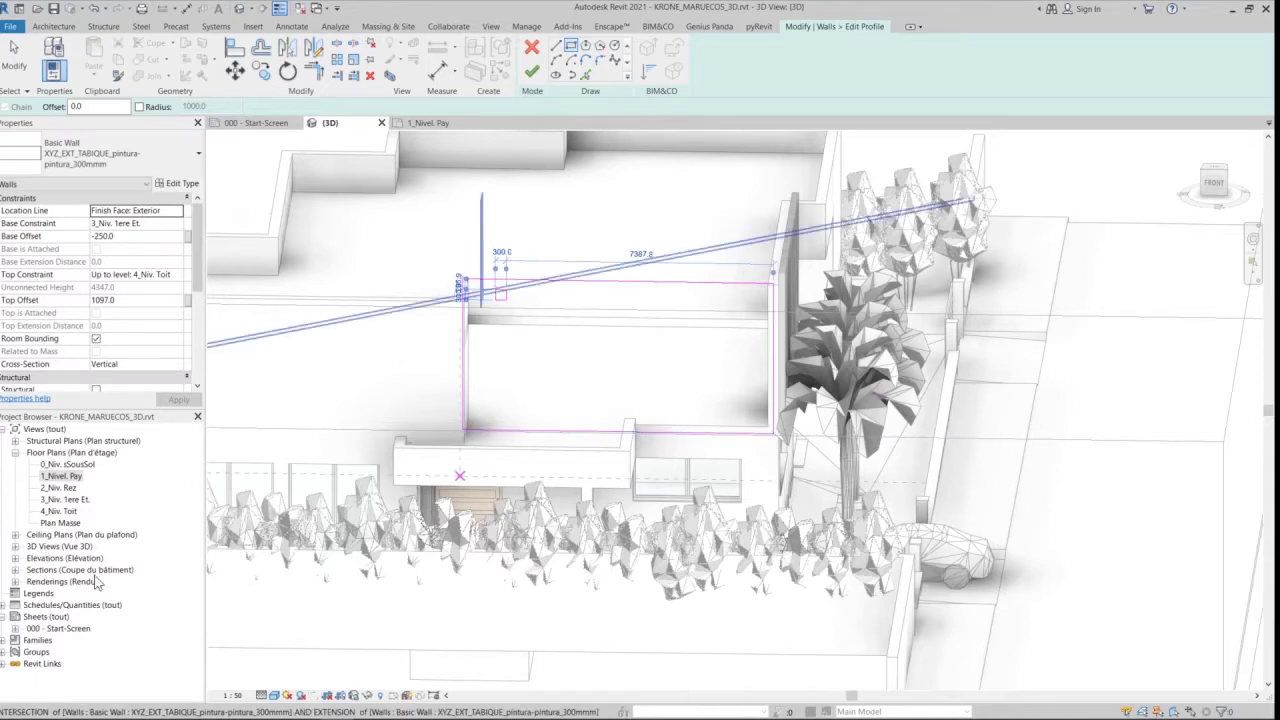
# Finish the wall's profile edit and switch to the 1_Nivel. Pay floor plan
pyautogui.click(15, 558)
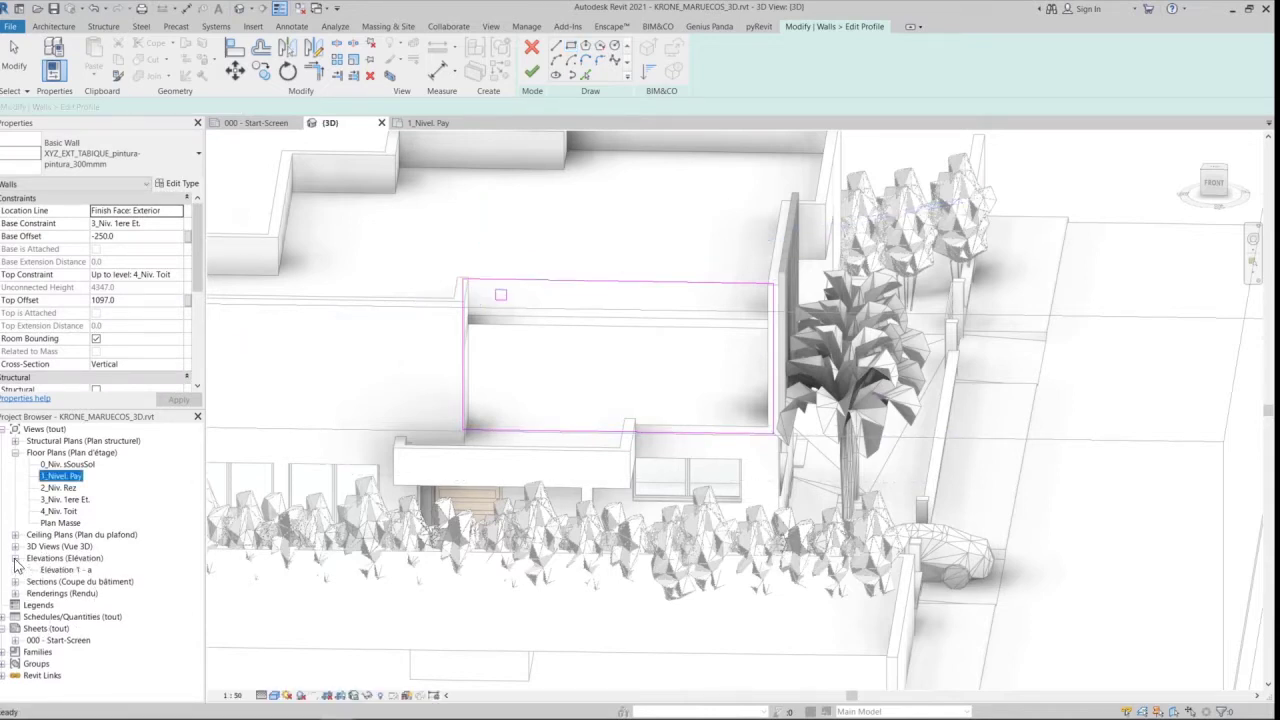
pyautogui.click(60, 570)
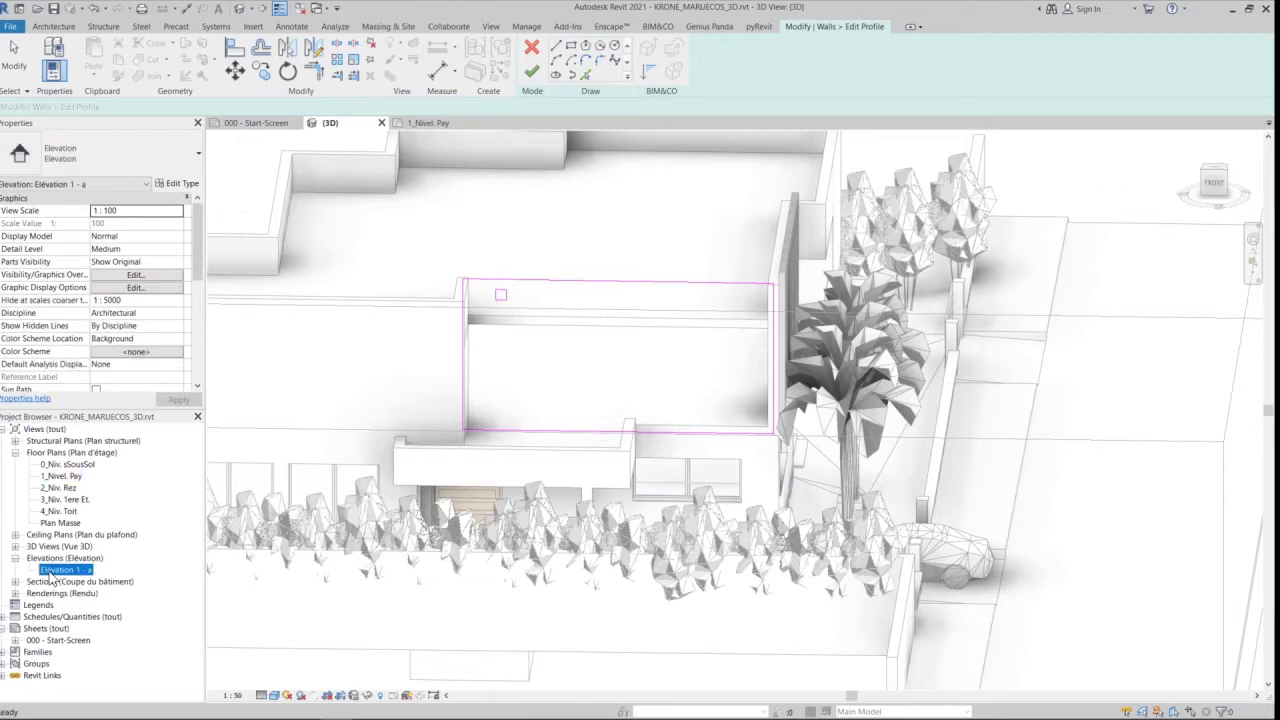
pyautogui.click(428, 123)
pyautogui.click(532, 72)
# Place an elevation marker outside the entrance, in the garden, facing the building wall
pyautogui.scroll(4, 664, 452)
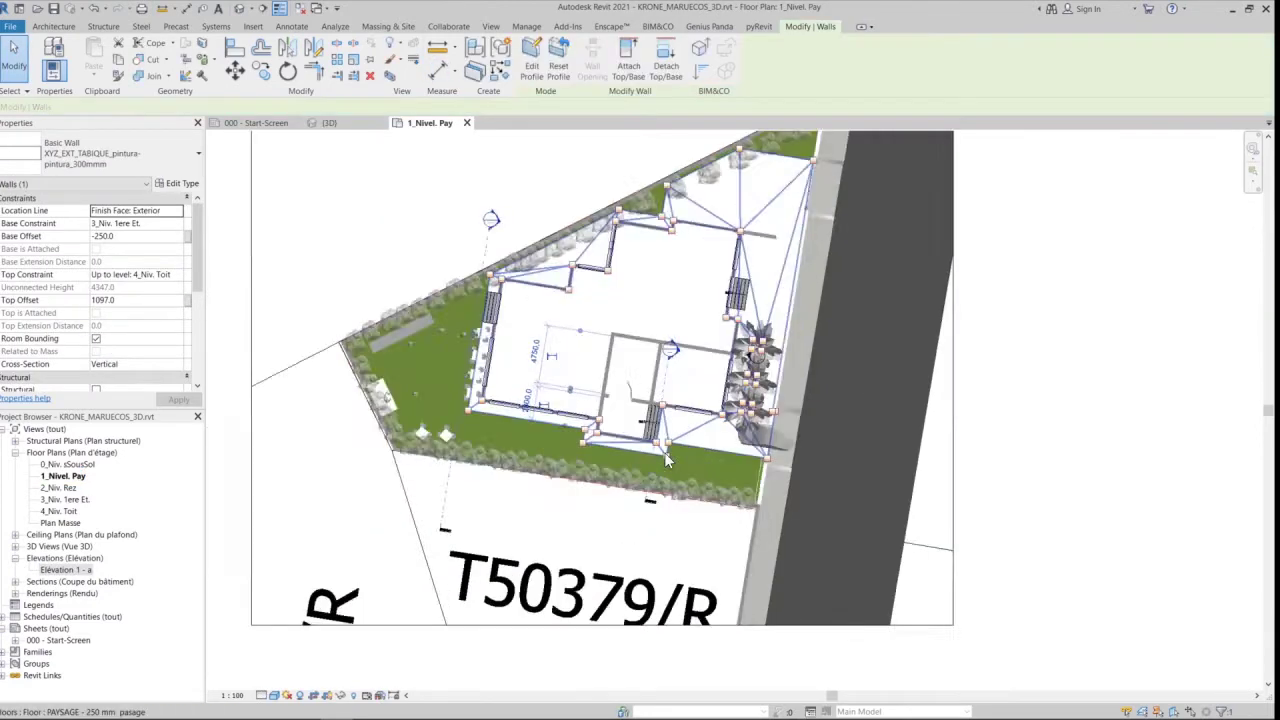
pyautogui.click(62, 25)
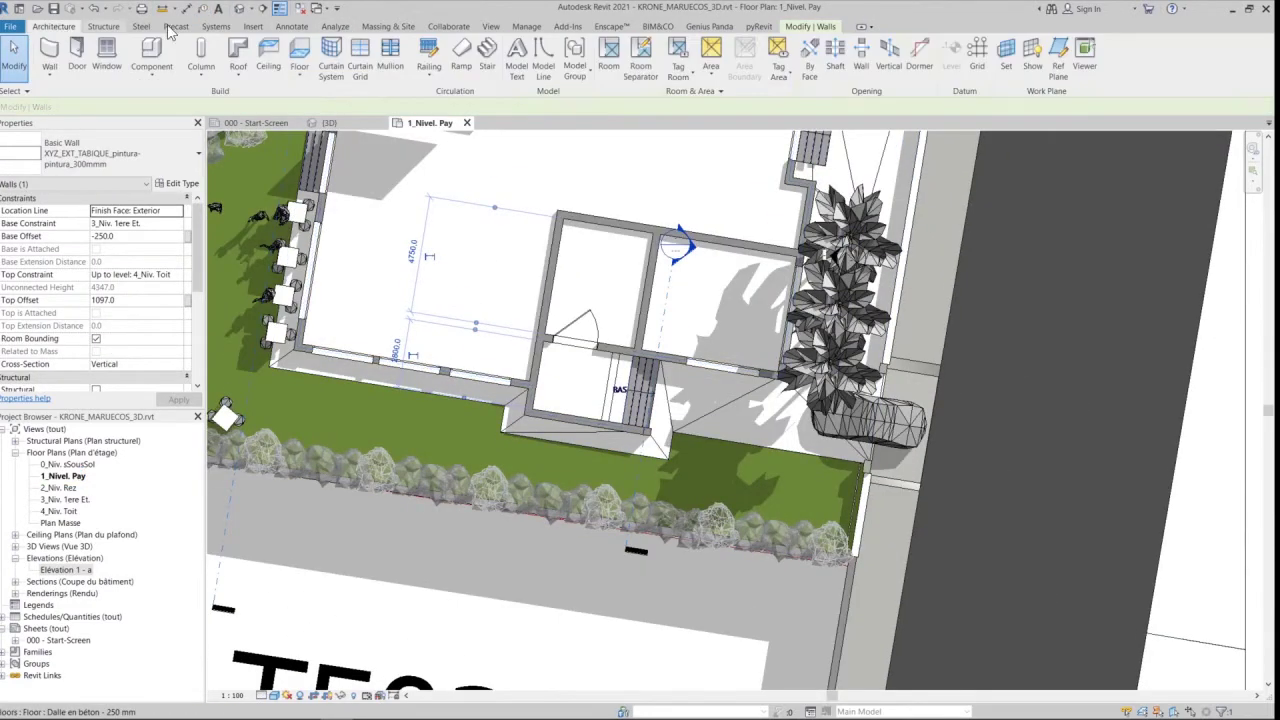
pyautogui.click(491, 26)
pyautogui.click(543, 55)
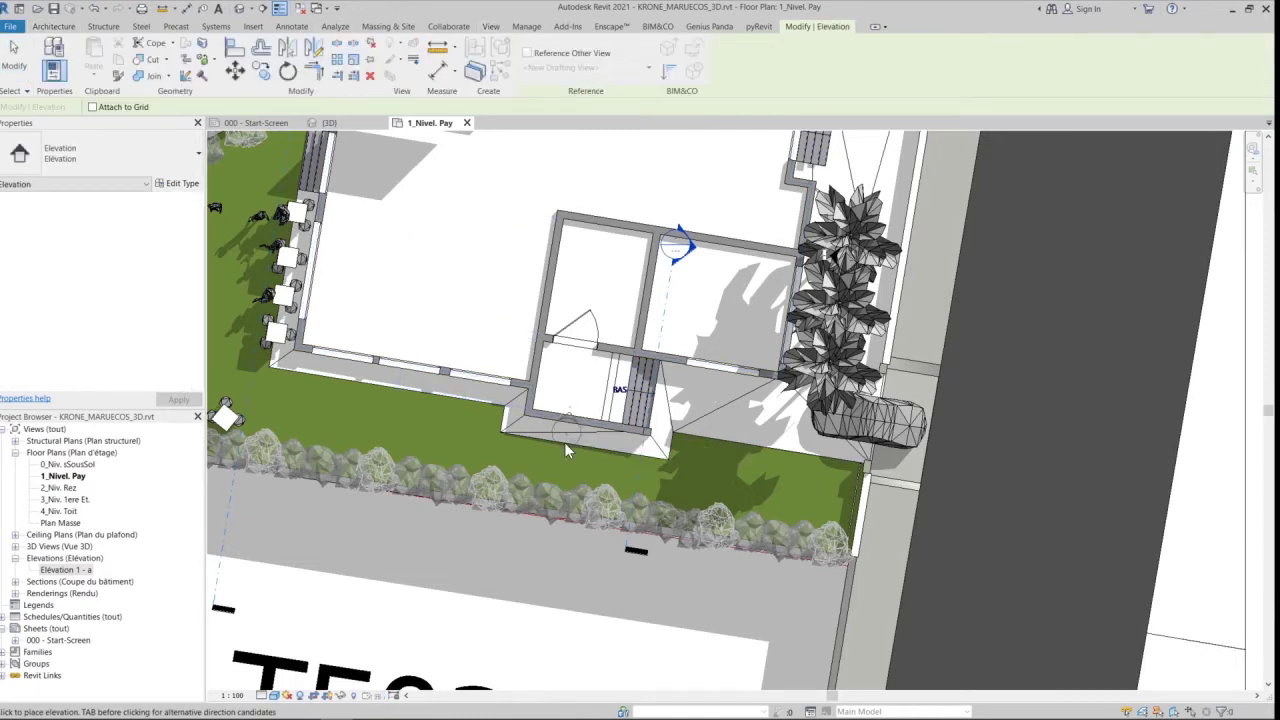
pyautogui.click(559, 446)
pyautogui.press('Escape')
pyautogui.scroll(3, 561, 443)
# Reopen the upper-floor wall's profile for editing from the 3D view and display the sketch in Elévation 2 - a
pyautogui.click(329, 123)
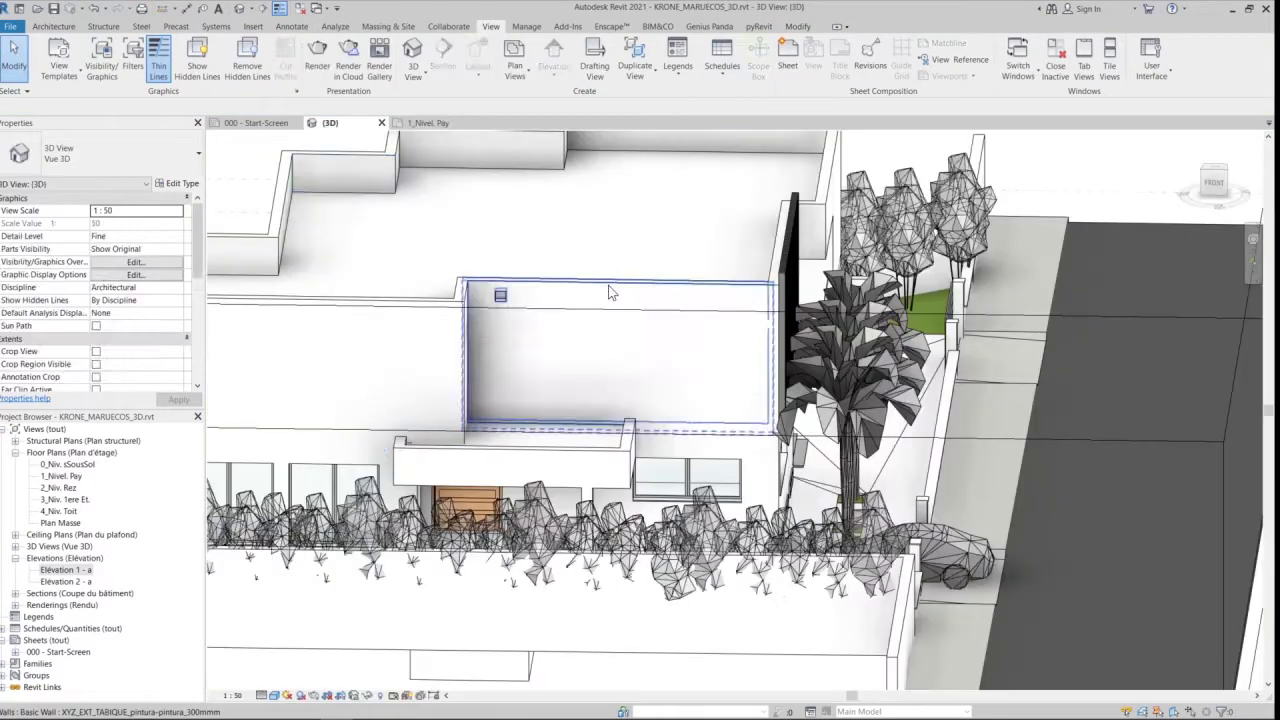
pyautogui.click(607, 283)
pyautogui.click(524, 70)
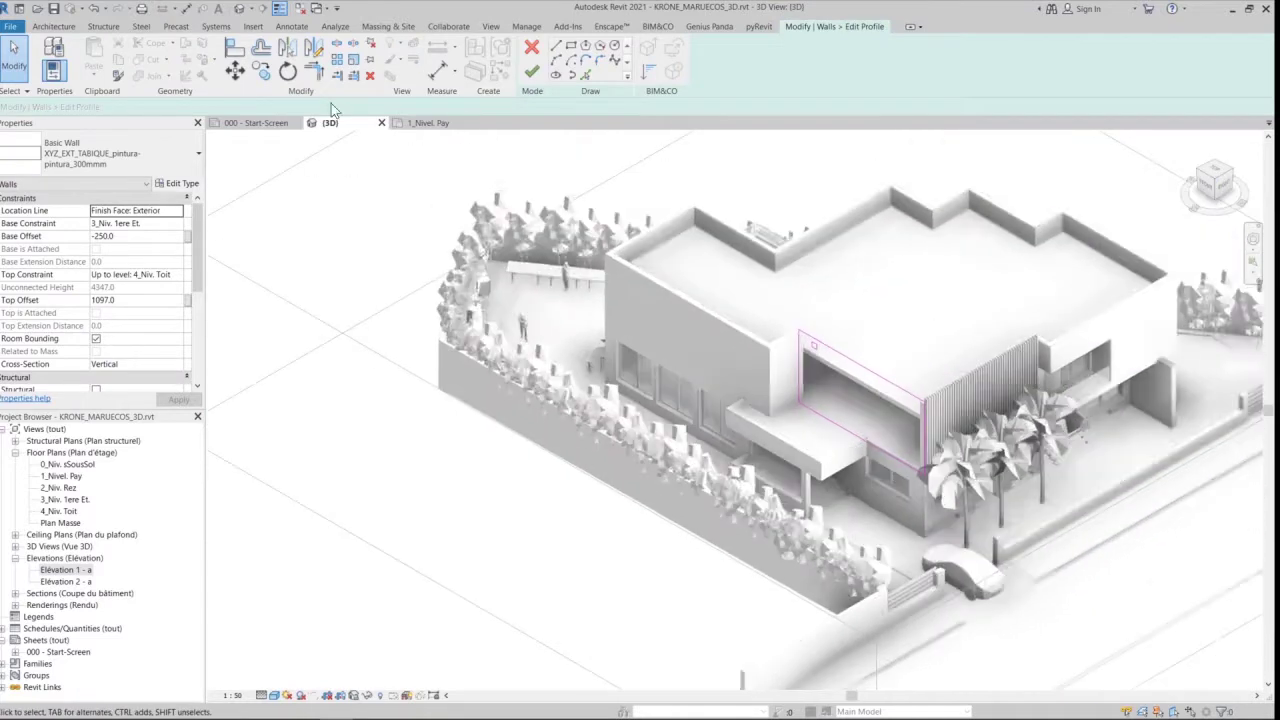
pyautogui.doubleClick(78, 582)
pyautogui.scroll(3, 879, 280)
pyautogui.moveTo(879, 280); pyautogui.dragTo(686, 331, button='middle')
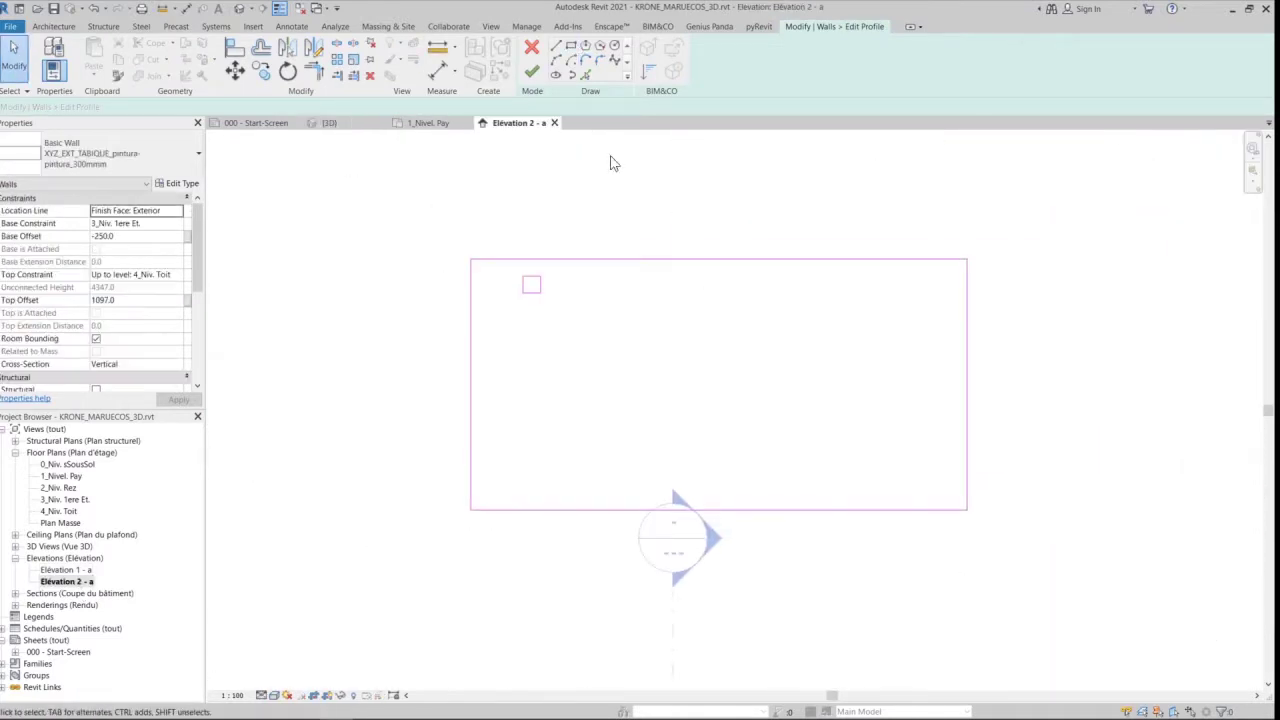
pyautogui.click(599, 61)
pyautogui.click(556, 47)
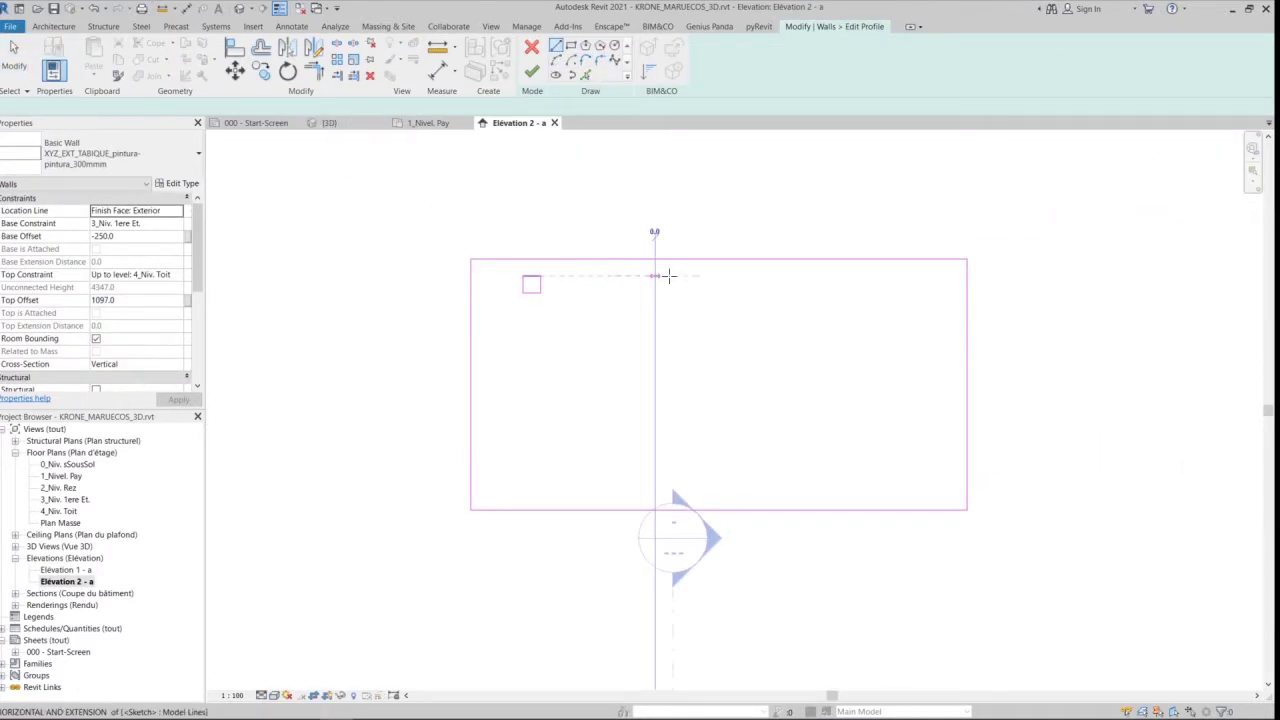
pyautogui.click(657, 277)
pyautogui.click(789, 277)
pyautogui.click(599, 61)
pyautogui.scroll(2, 746, 330)
pyautogui.press('Escape')
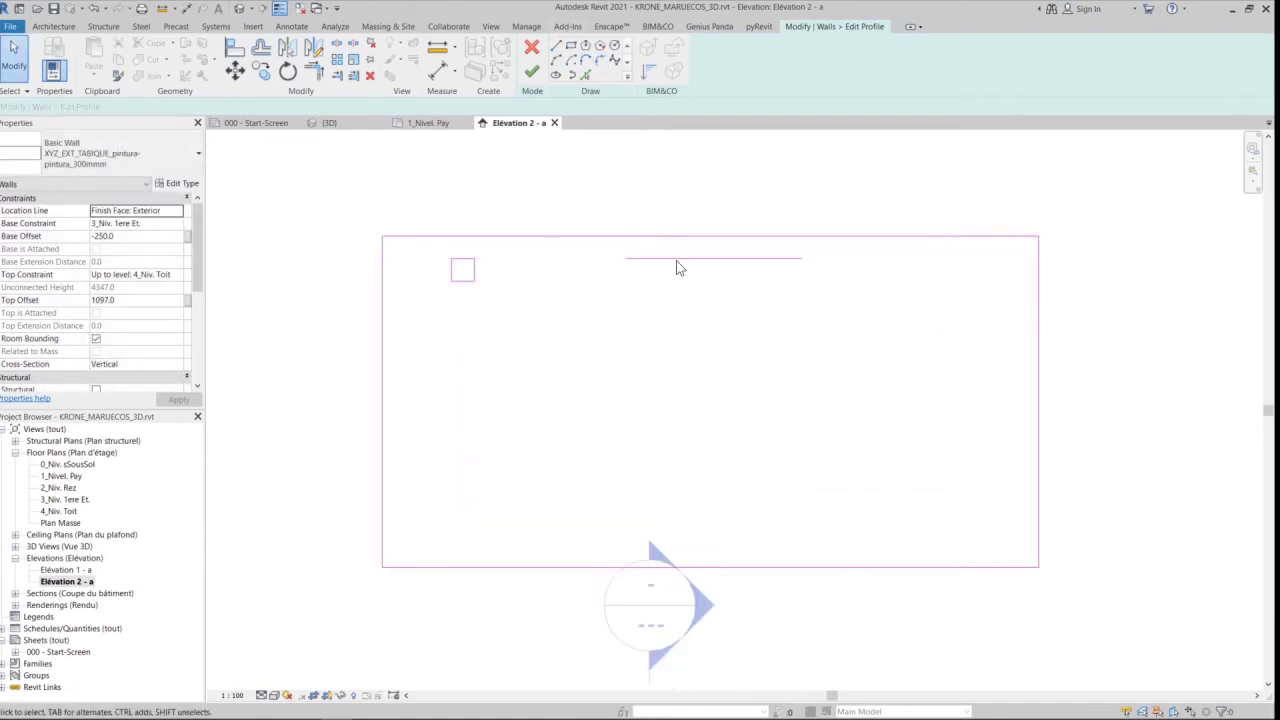
pyautogui.click(677, 260)
pyautogui.press('Delete')
# Sketch a start-end-radius arc beside the square and continue it with a tangent end arc to form an S-shaped curve
pyautogui.click(556, 62)
pyautogui.click(602, 287)
pyautogui.click(570, 259)
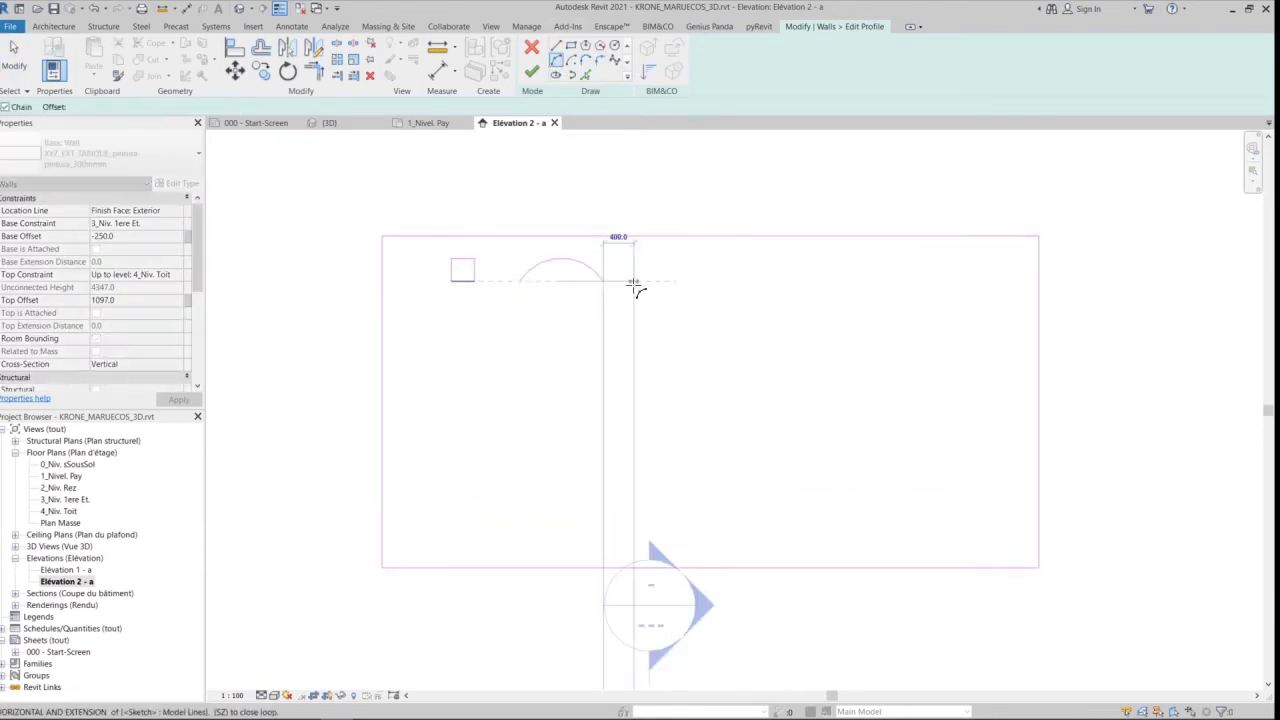
pyautogui.click(585, 64)
pyautogui.click(603, 281)
pyautogui.click(682, 281)
pyautogui.scroll(2, 682, 280)
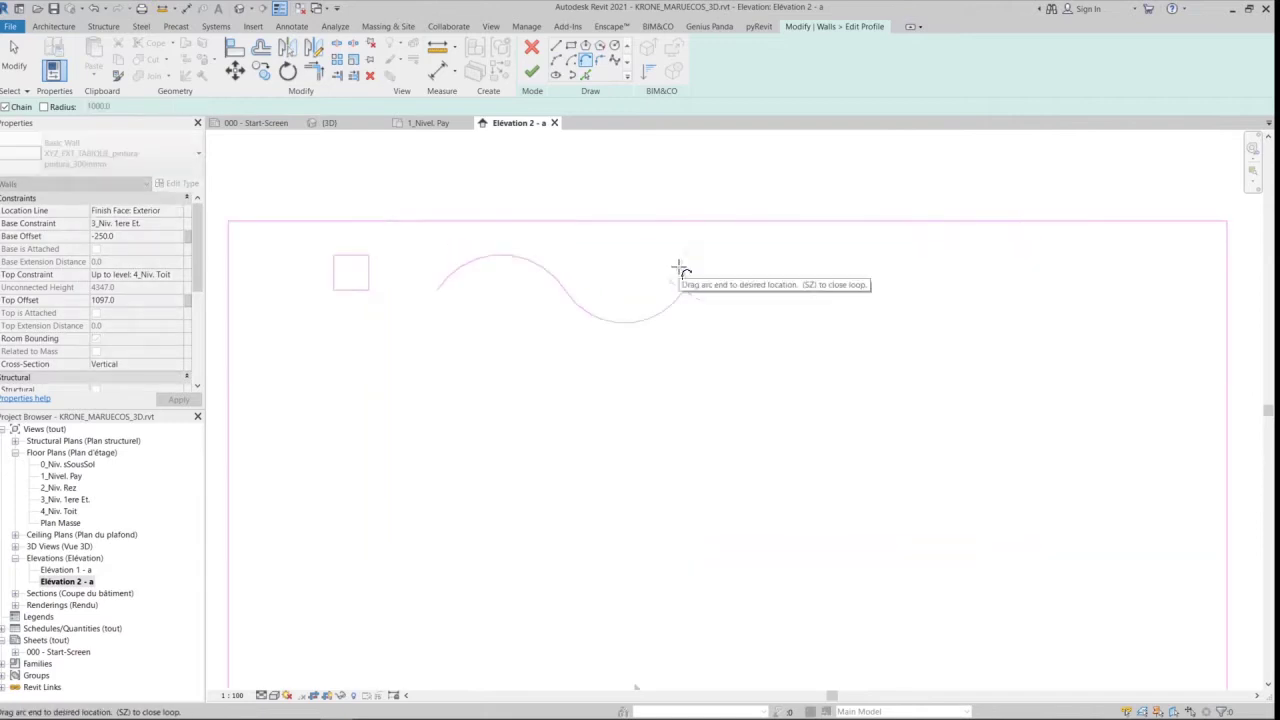
pyautogui.scroll(-2, 684, 280)
pyautogui.press('Escape')
pyautogui.press('Escape')
# Draw a chain of vertical, horizontal and vertical lines above the S-shaped curve, from its start to its far end
pyautogui.press('l')
pyautogui.press('i')
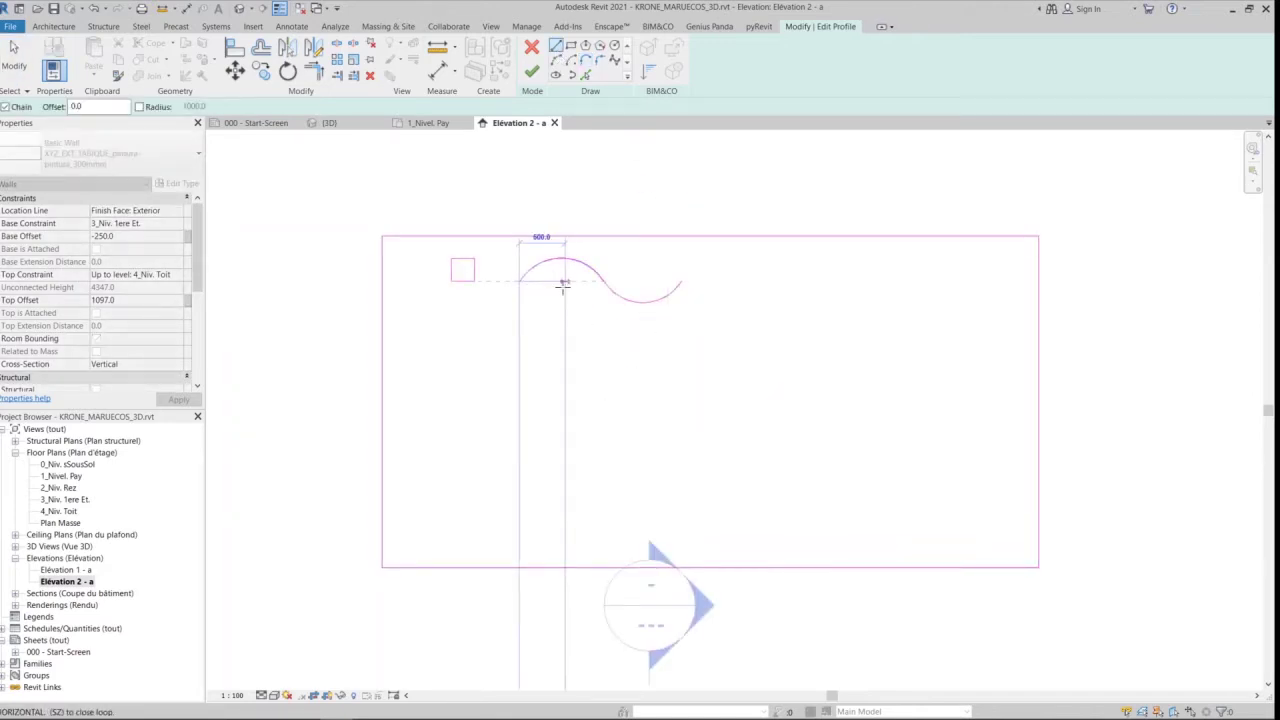
pyautogui.click(519, 281)
pyautogui.click(519, 251)
pyautogui.click(688, 251)
pyautogui.click(688, 282)
pyautogui.press('Escape')
pyautogui.press('Escape')
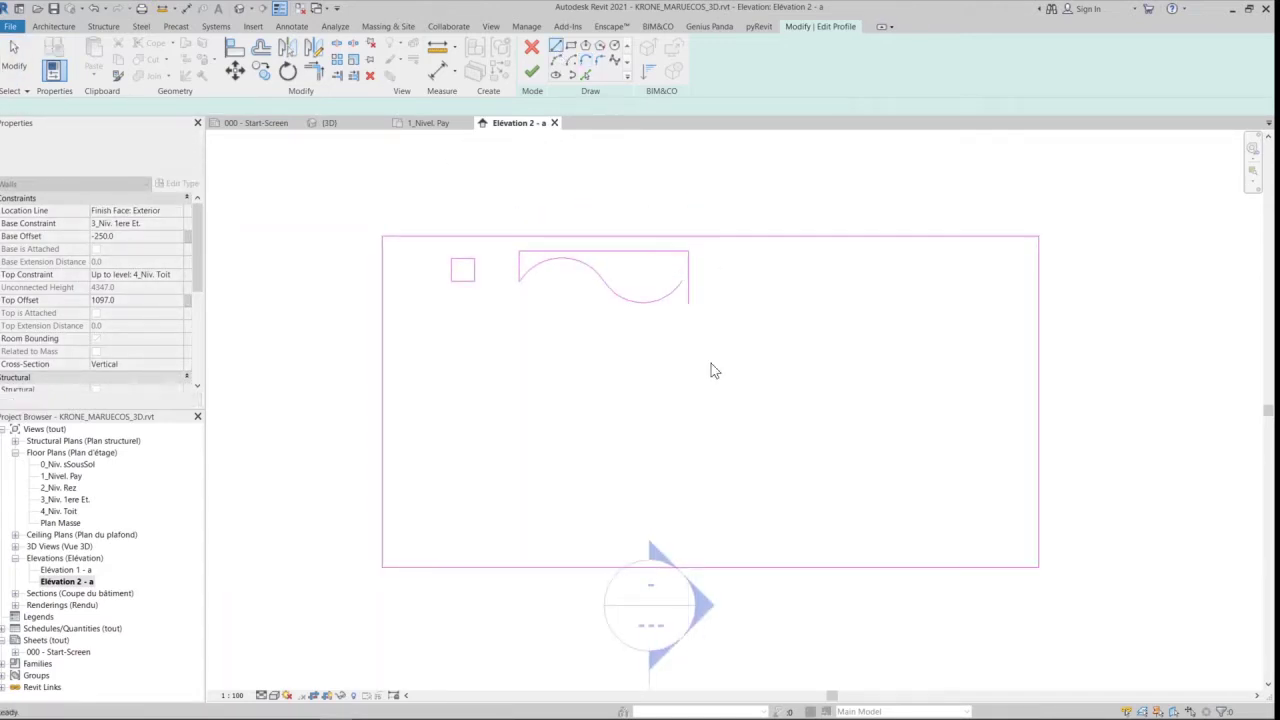
# Trim the last vertical line and the tangent arc to a closed corner, and finish the wall's profile edit
pyautogui.press('t')
pyautogui.press('r')
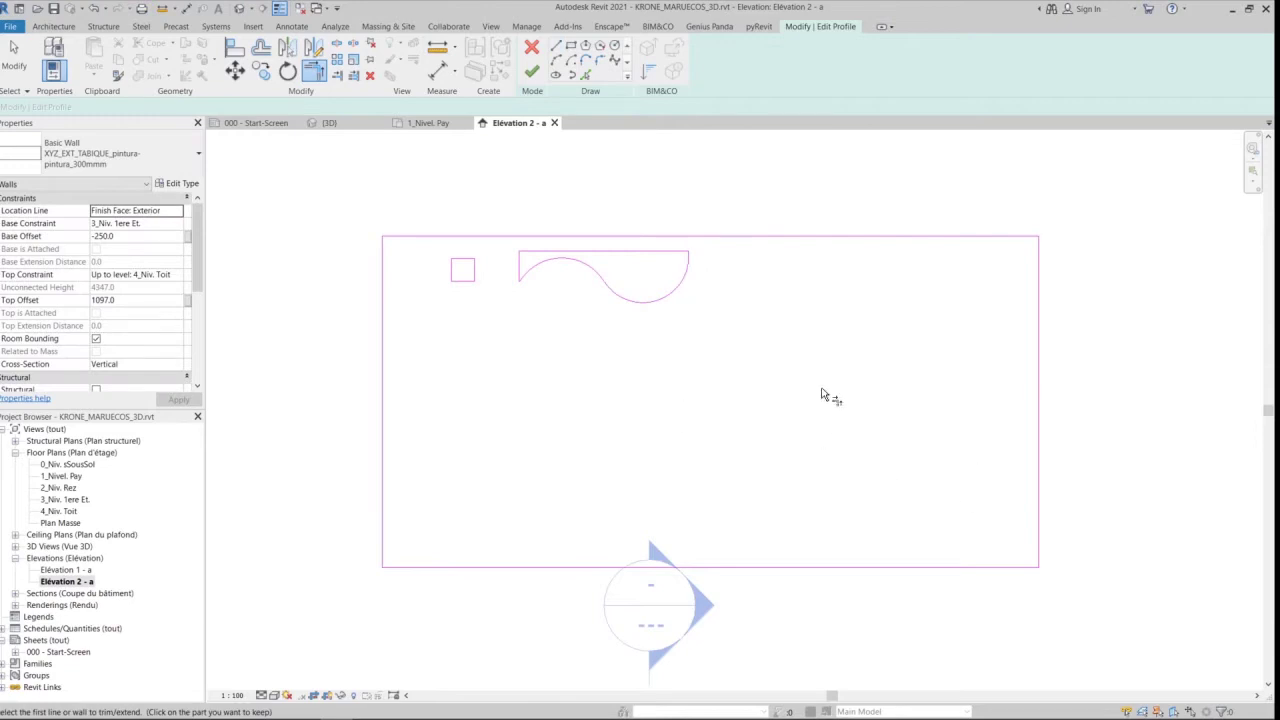
pyautogui.click(528, 75)
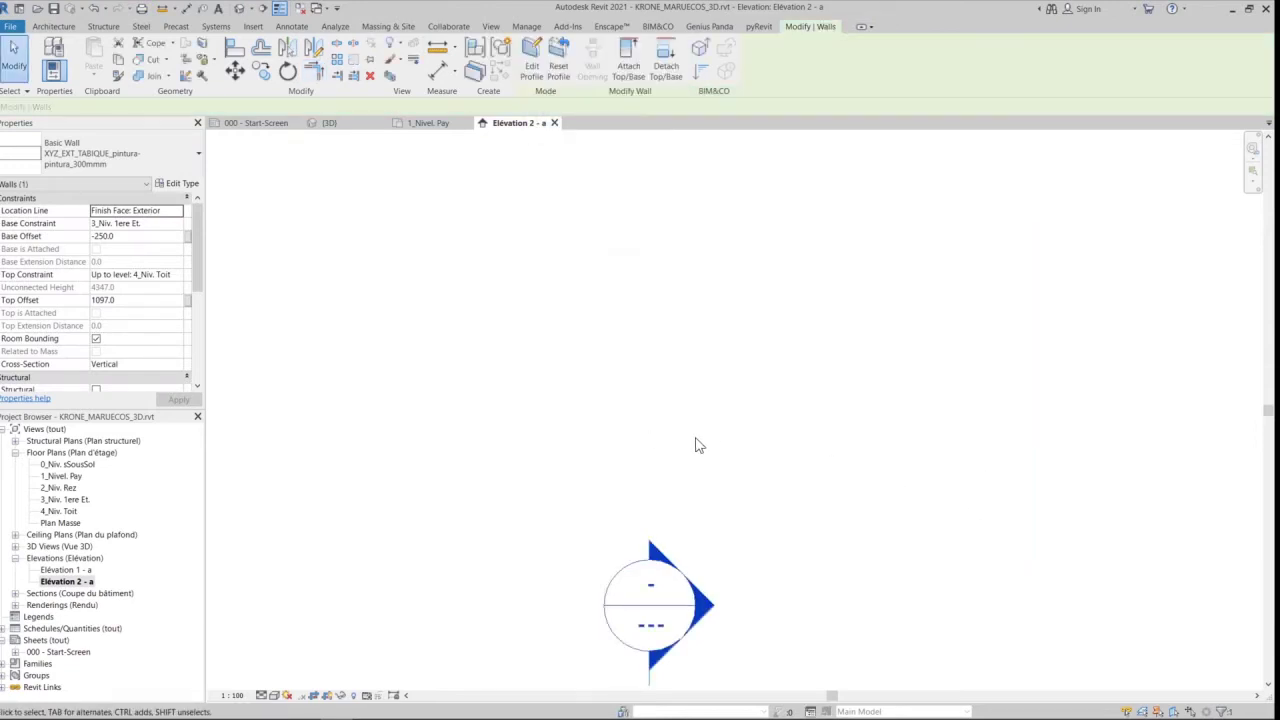
# Examine the square and curved openings cut in the upper-floor wall in the 3D view
pyautogui.click(330, 123)
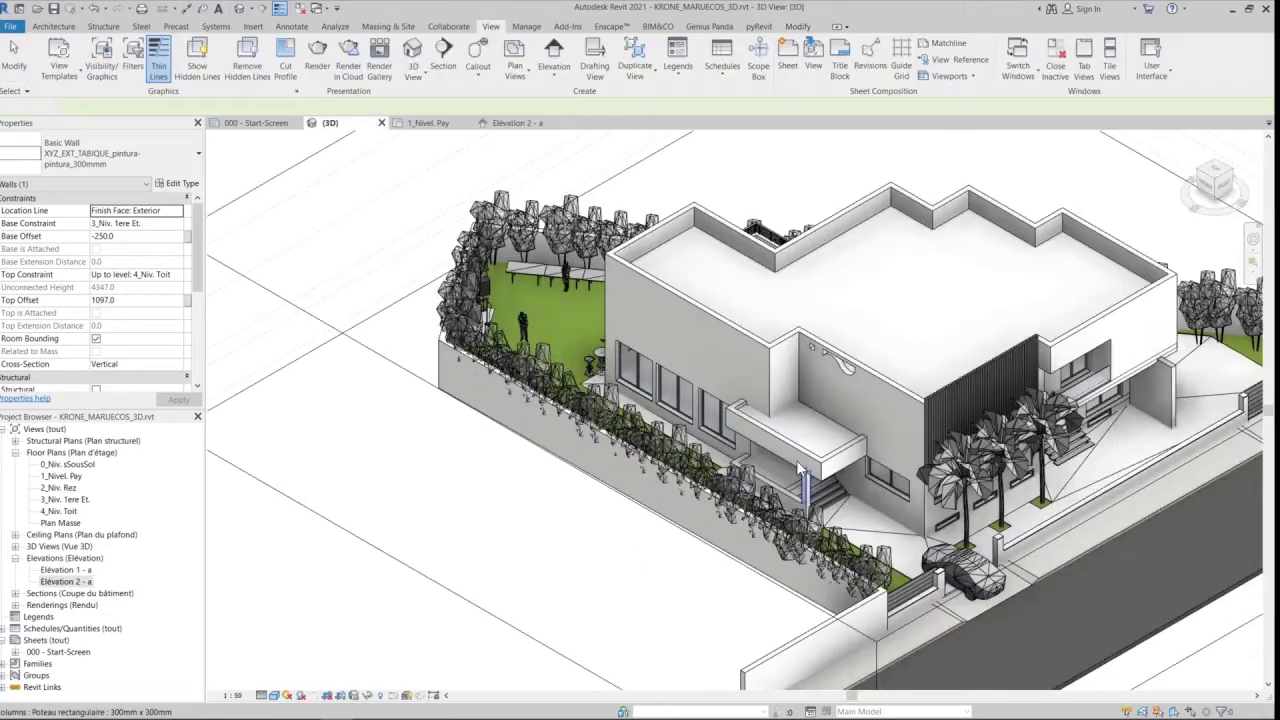
pyautogui.scroll(6, 850, 330)
pyautogui.scroll(-4, 700, 365)
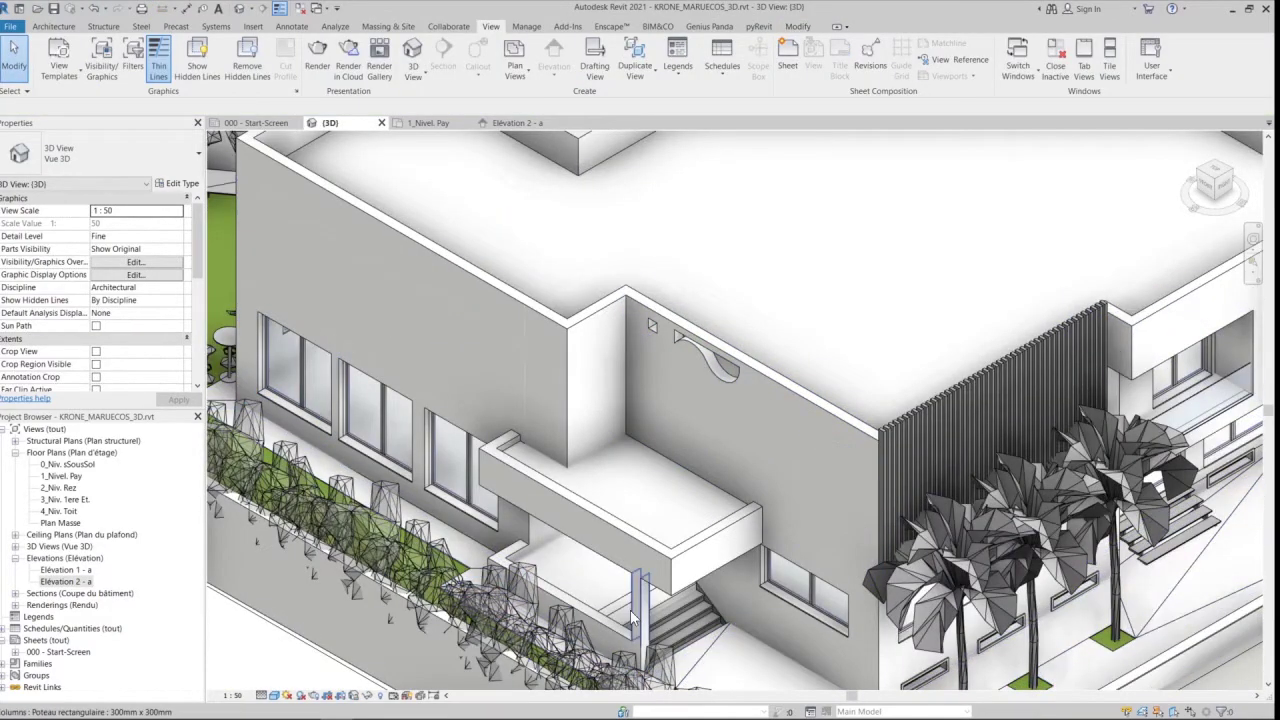
pyautogui.scroll(-1, 704, 532)
pyautogui.keyDown('shift'); pyautogui.moveTo(704, 532); pyautogui.dragTo(733, 496, button='middle'); pyautogui.keyUp('shift')
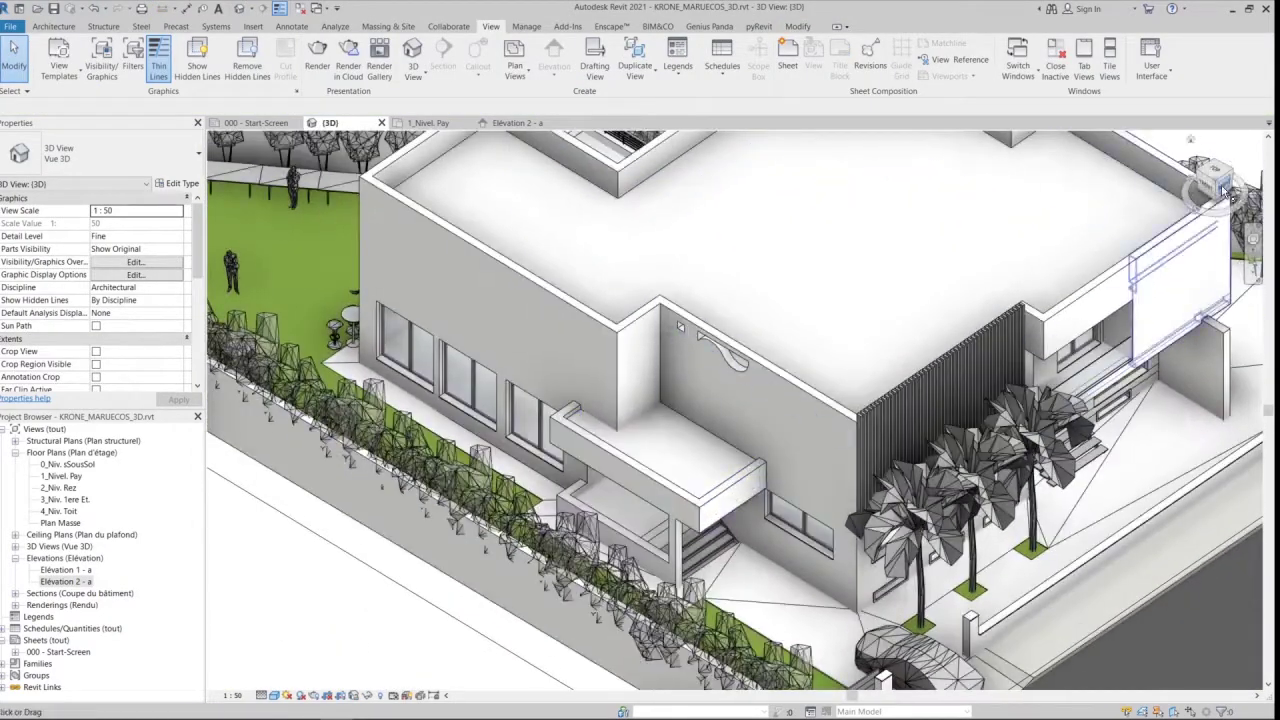
pyautogui.click(1213, 179)
pyautogui.scroll(8, 745, 411)
pyautogui.moveTo(803, 417); pyautogui.dragTo(789, 433, button='middle')
pyautogui.click(803, 312)
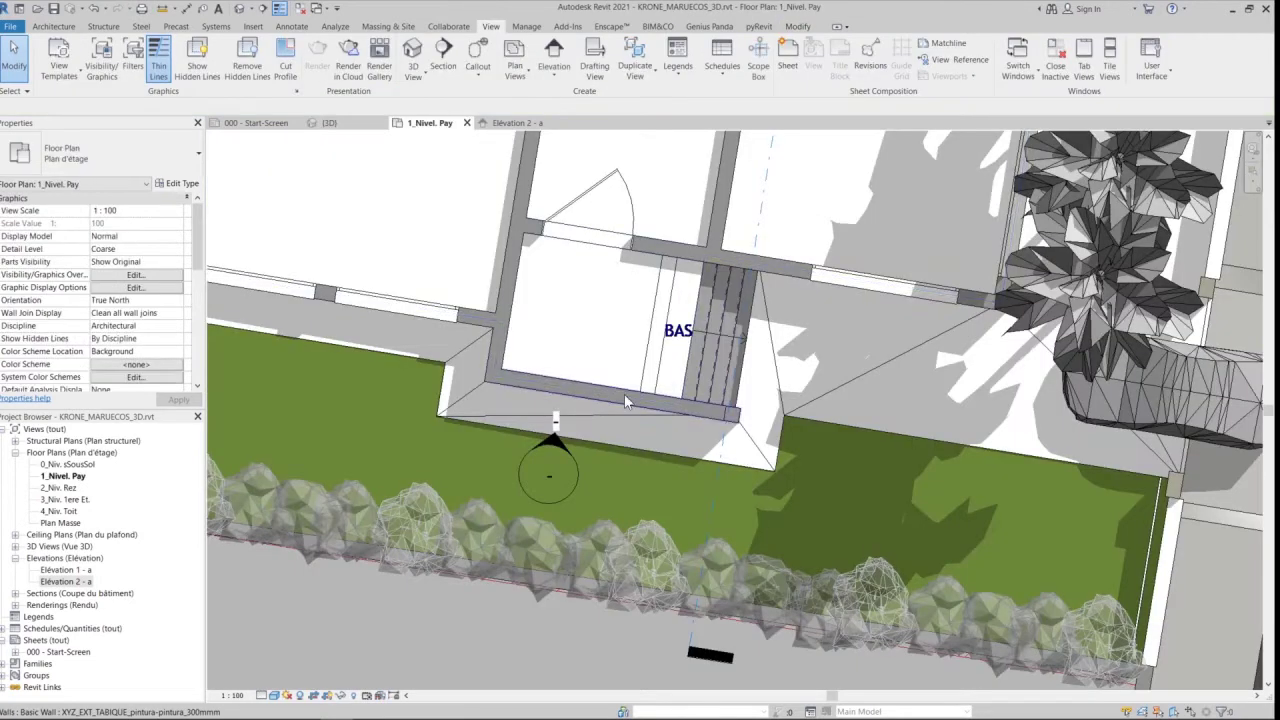
# Cut a rectangular wall opening in the wall opposite the interior door in the 1_Nivel. Pay floor plan
pyautogui.scroll(1, 607, 238)
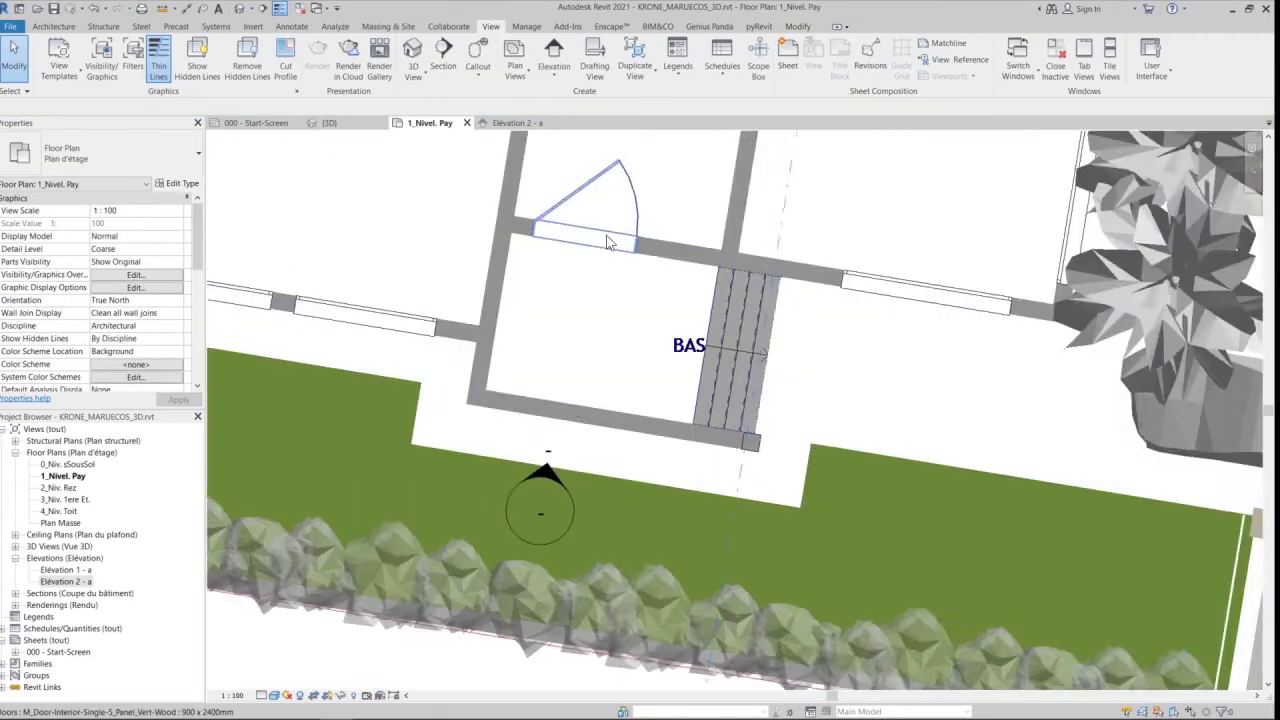
pyautogui.moveTo(608, 242); pyautogui.dragTo(619, 395, button='middle')
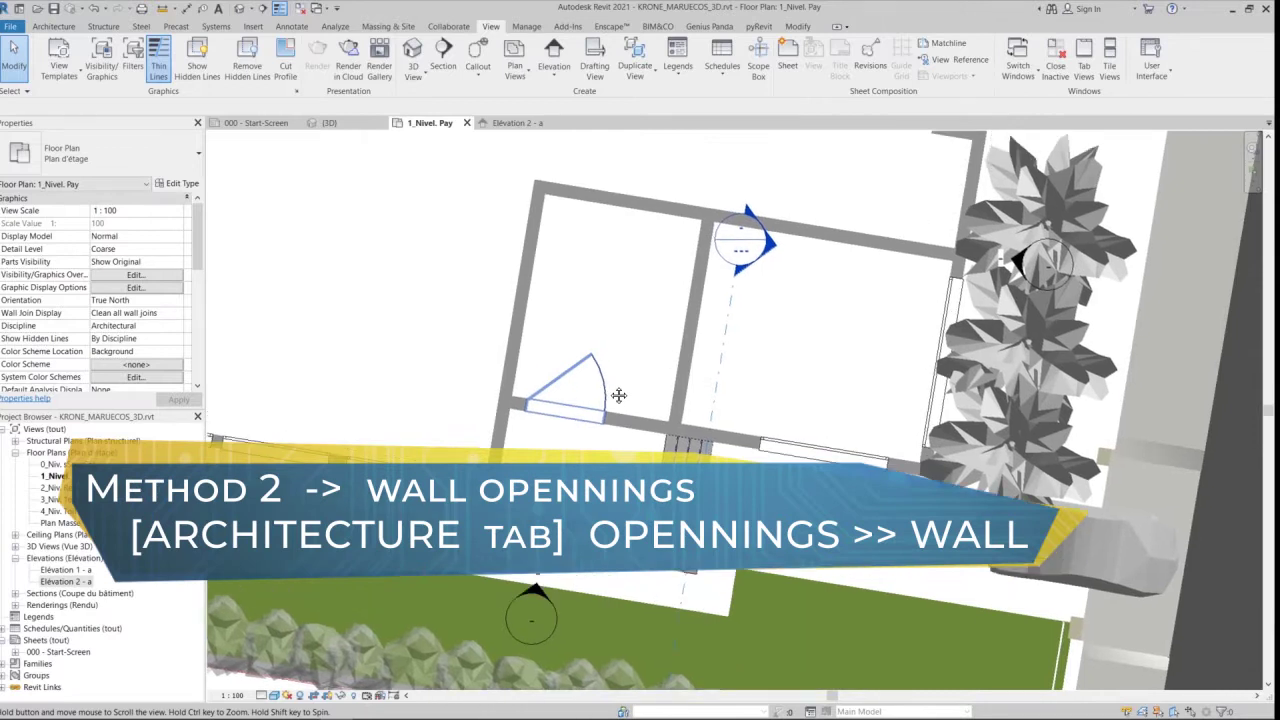
pyautogui.click(52, 26)
pyautogui.click(861, 55)
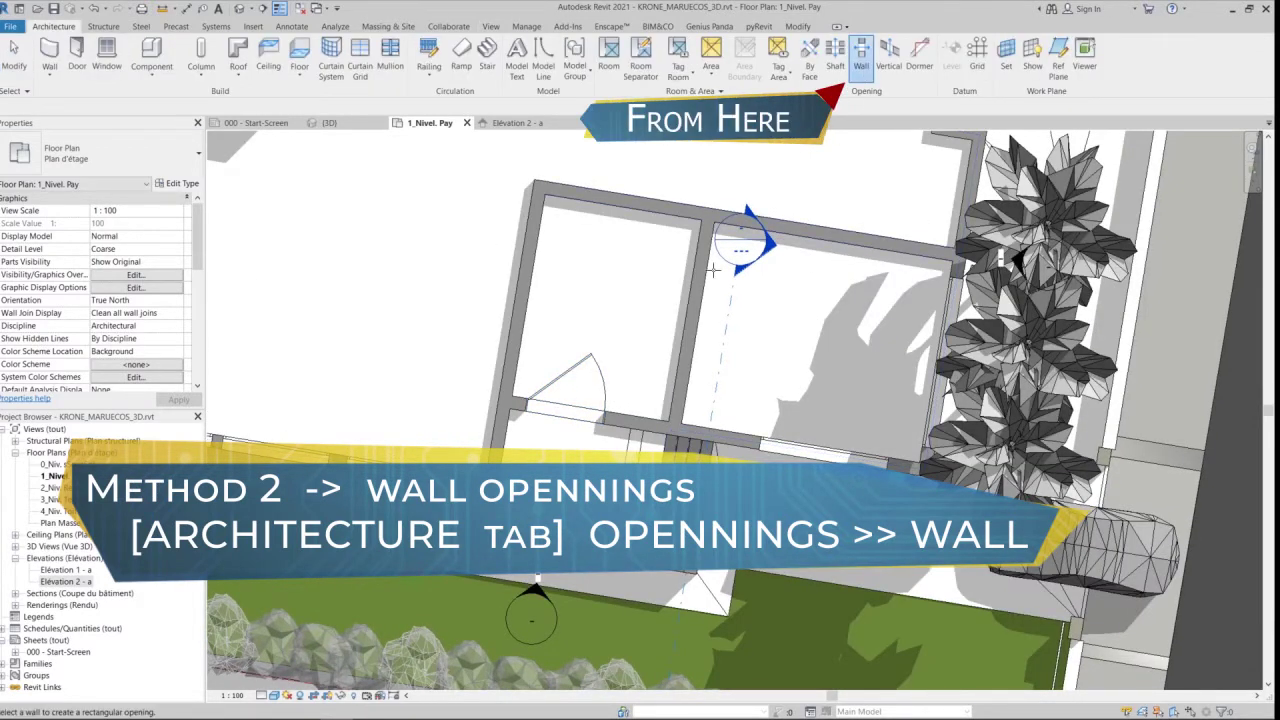
pyautogui.click(569, 194)
pyautogui.click(576, 193)
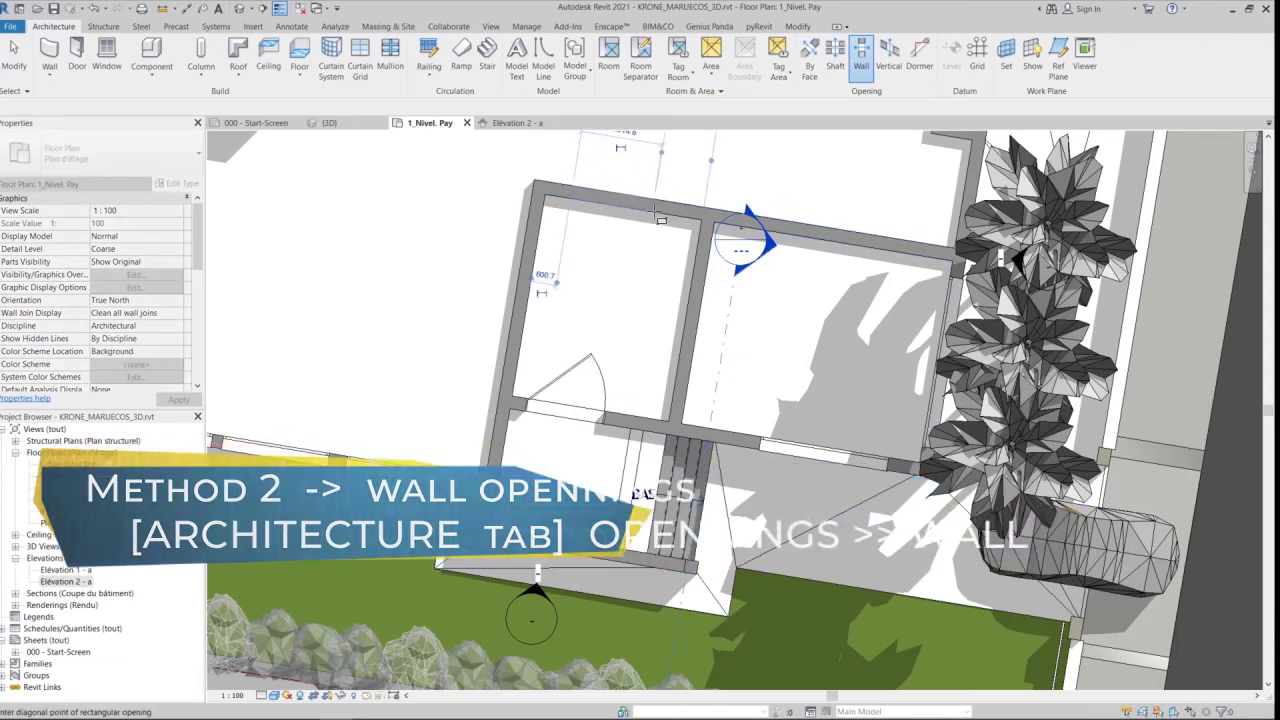
pyautogui.click(671, 219)
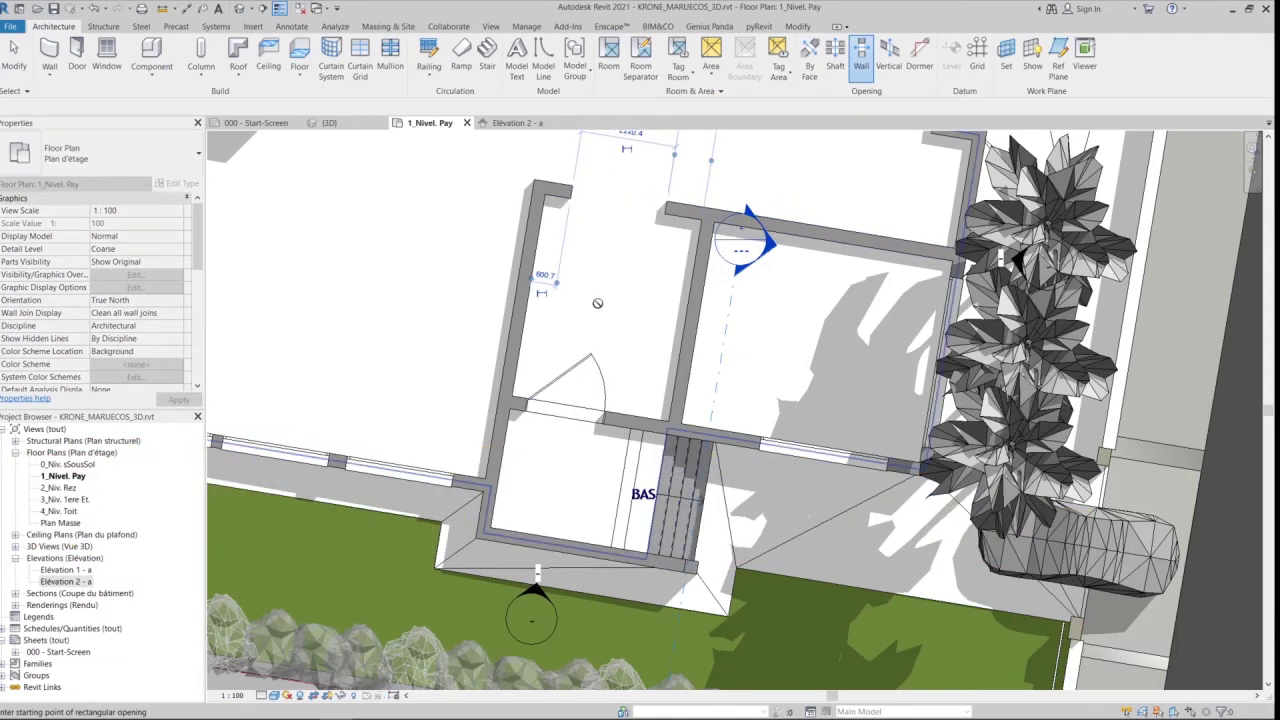
pyautogui.moveTo(607, 304); pyautogui.dragTo(619, 326, button='middle')
pyautogui.press('Escape')
pyautogui.press('Escape')
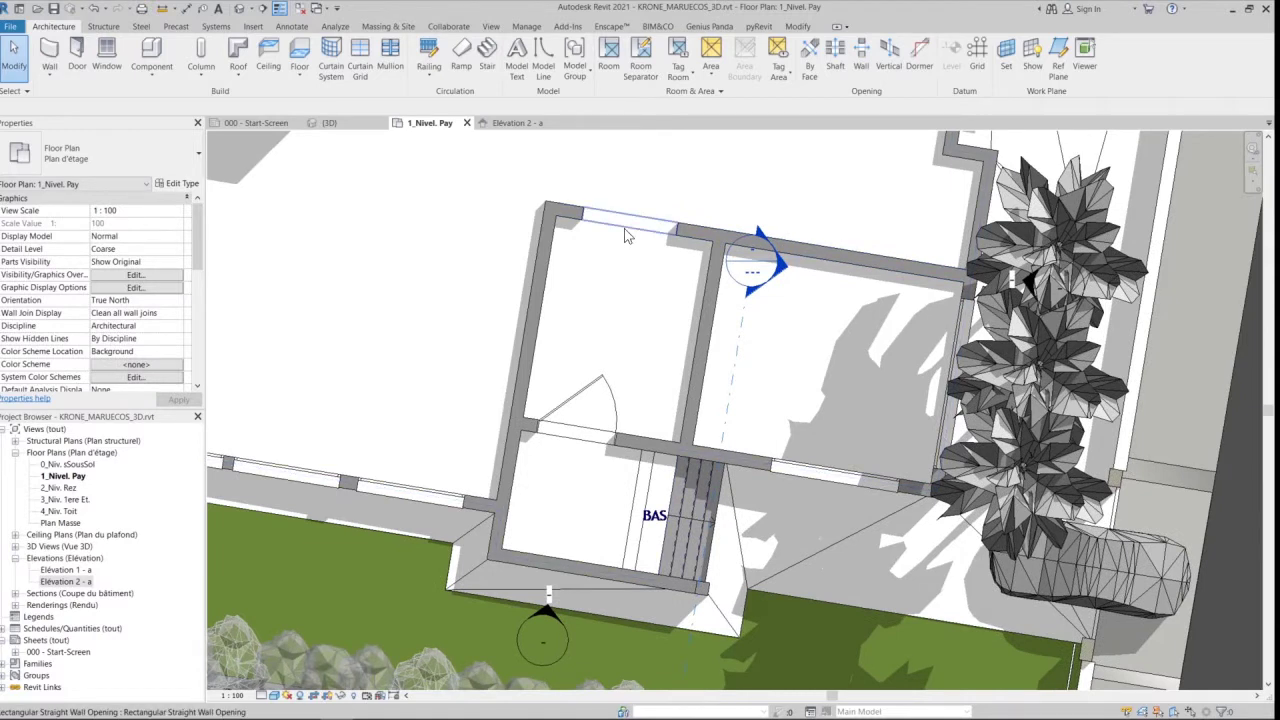
# Select the new opening with the three other walls of its room and show them cropped by a selection box in 3D
pyautogui.click(624, 235)
pyautogui.keyDown('ctrl'); pyautogui.click(528, 350); pyautogui.keyUp('ctrl')
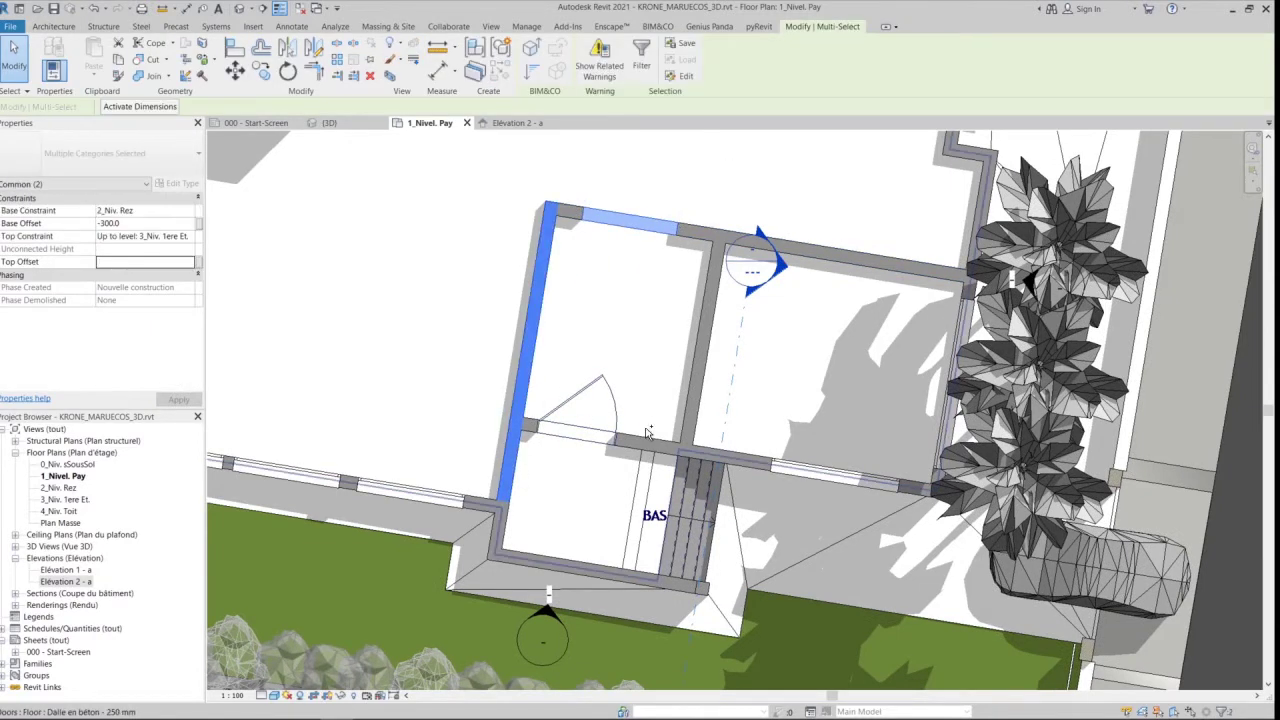
pyautogui.keyDown('ctrl'); pyautogui.click(650, 441); pyautogui.keyUp('ctrl')
pyautogui.keyDown('ctrl'); pyautogui.click(704, 364); pyautogui.keyUp('ctrl')
pyautogui.hotkey('ctrl', 'Tab')
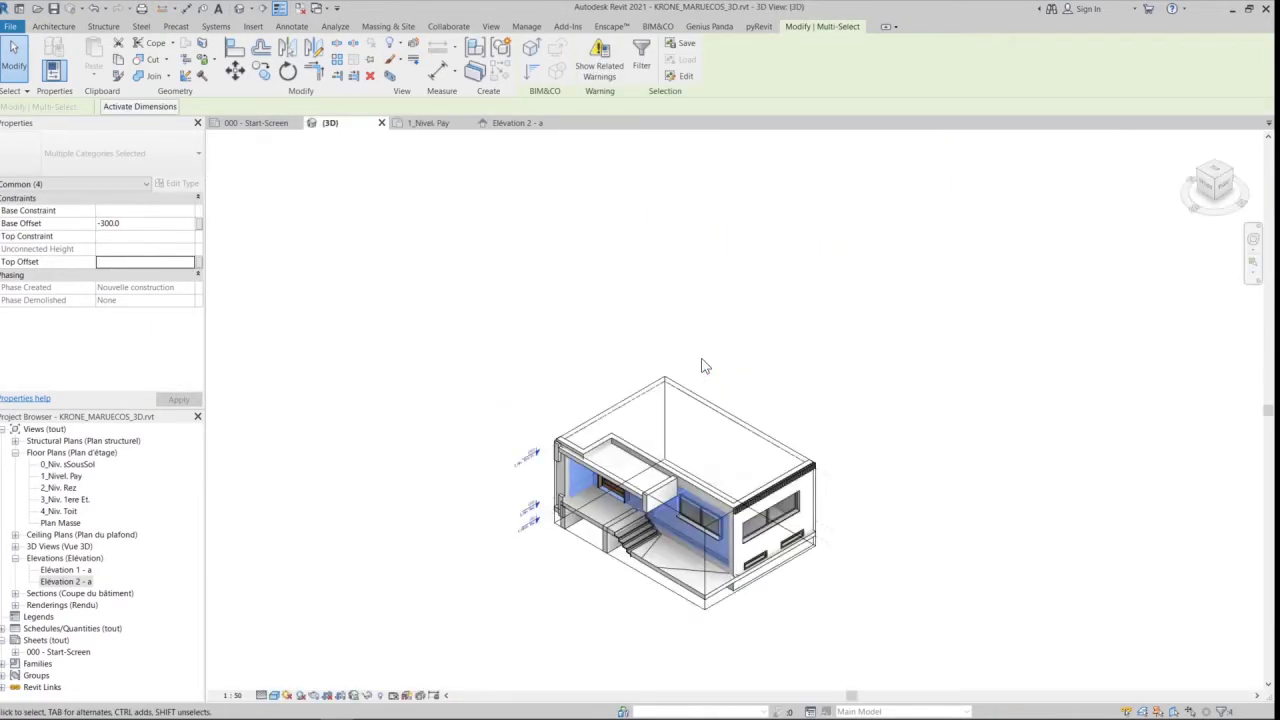
# Lower the top of the 3D selection box to cut off the roof and expose the rooms around the opening
pyautogui.scroll(3, 598, 578)
pyautogui.press('Escape')
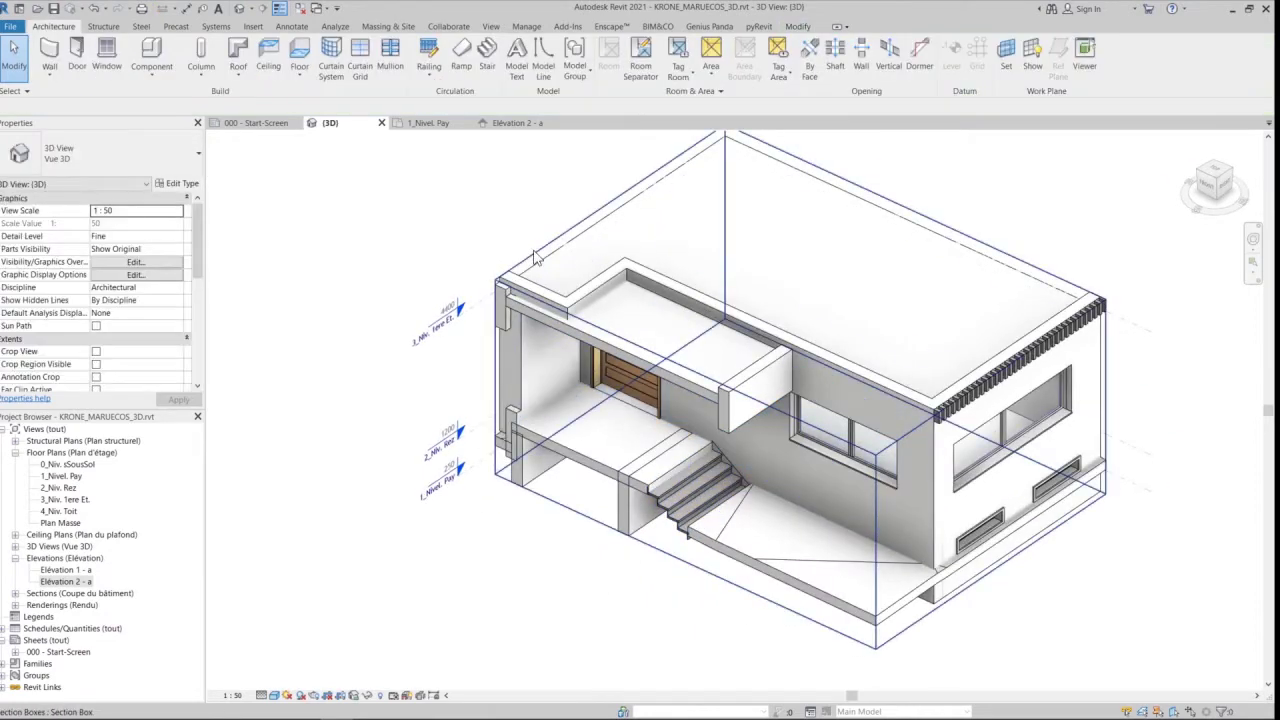
pyautogui.click(535, 258)
pyautogui.moveTo(800, 298); pyautogui.dragTo(802, 332)
pyautogui.keyDown('shift'); pyautogui.moveTo(915, 345); pyautogui.dragTo(840, 300, button='middle'); pyautogui.keyUp('shift')
# Stretch the rectangular opening's bottom edge up and back to a base offset of -300, and set its width to 2000
pyautogui.click(835, 257)
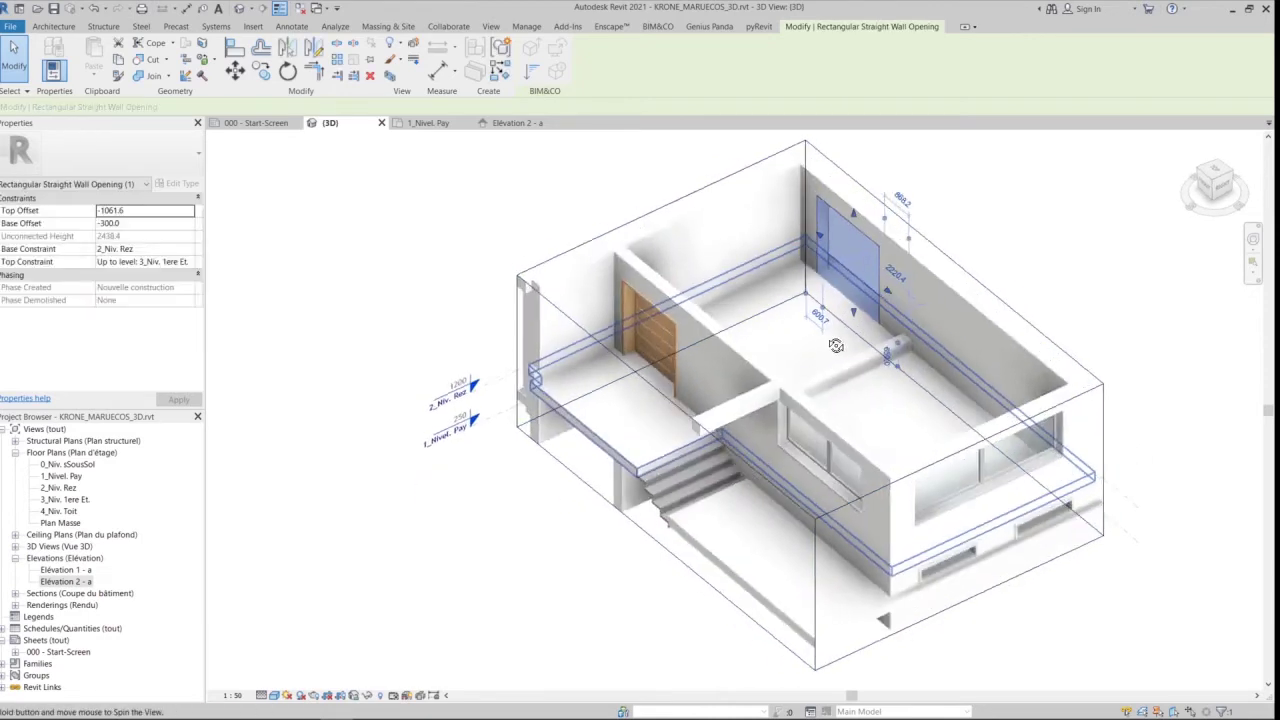
pyautogui.scroll(5, 840, 375)
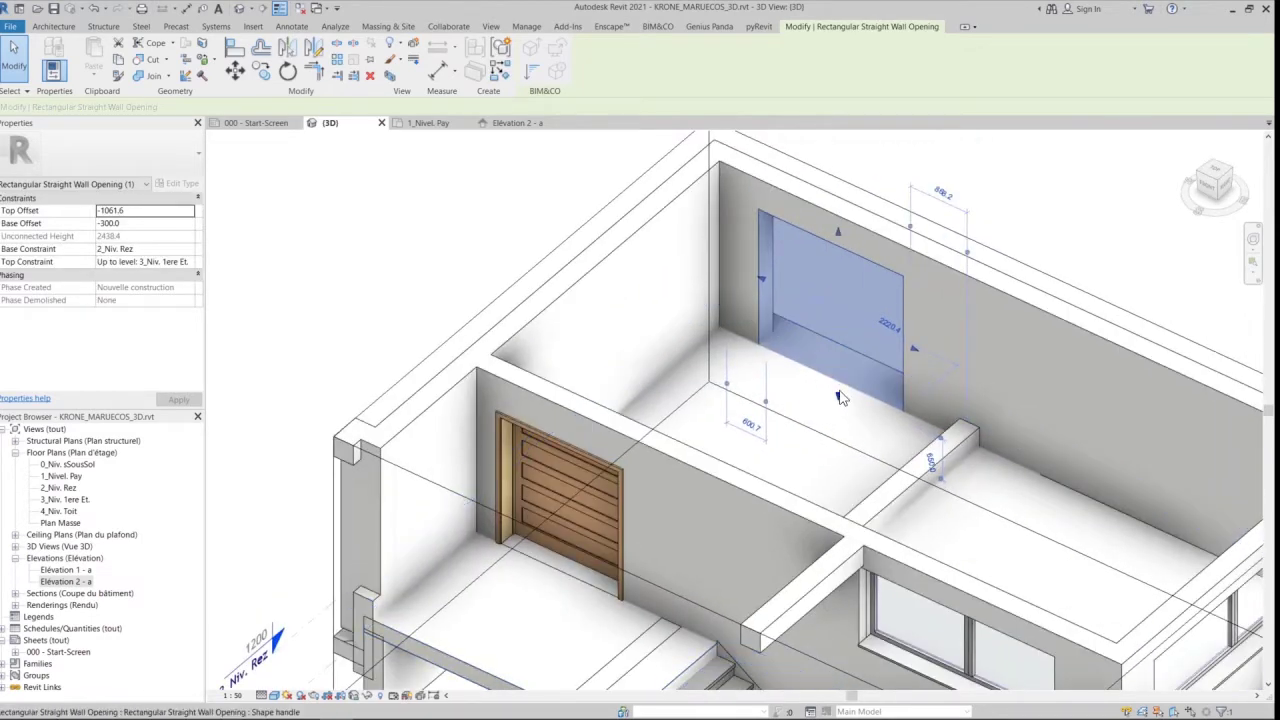
pyautogui.moveTo(840, 398); pyautogui.dragTo(838, 328)
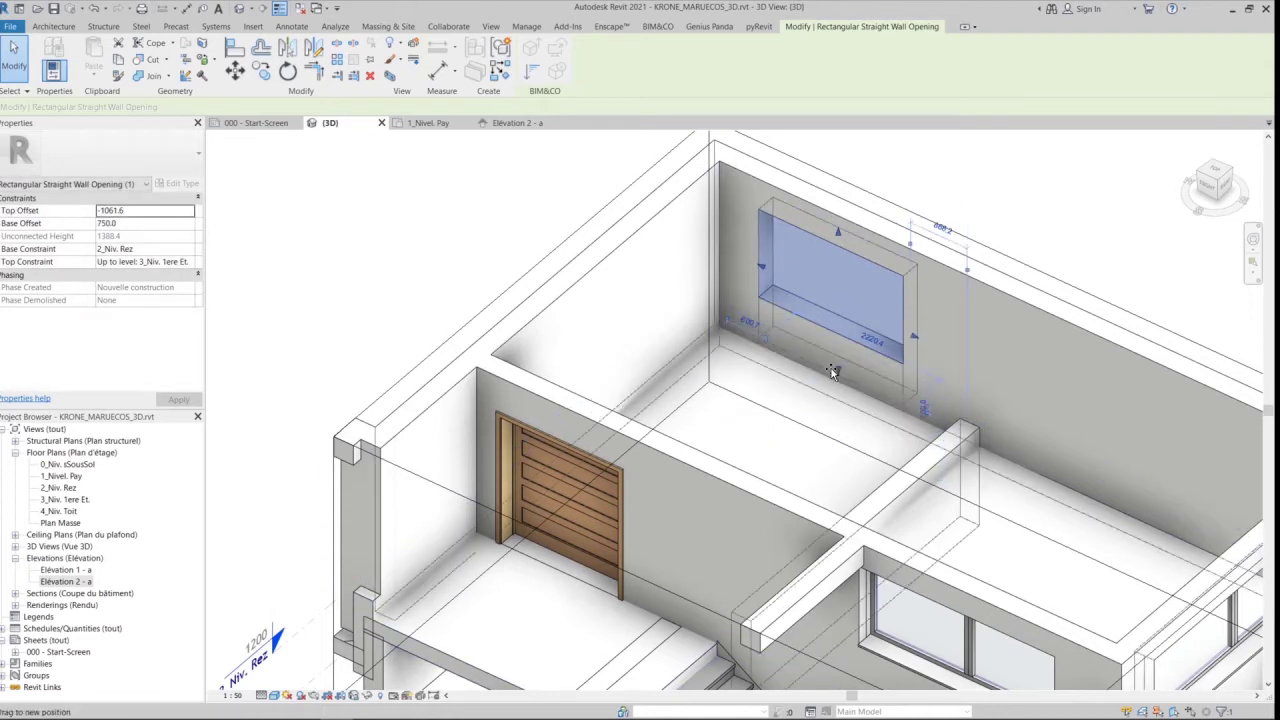
pyautogui.moveTo(831, 372); pyautogui.dragTo(831, 388)
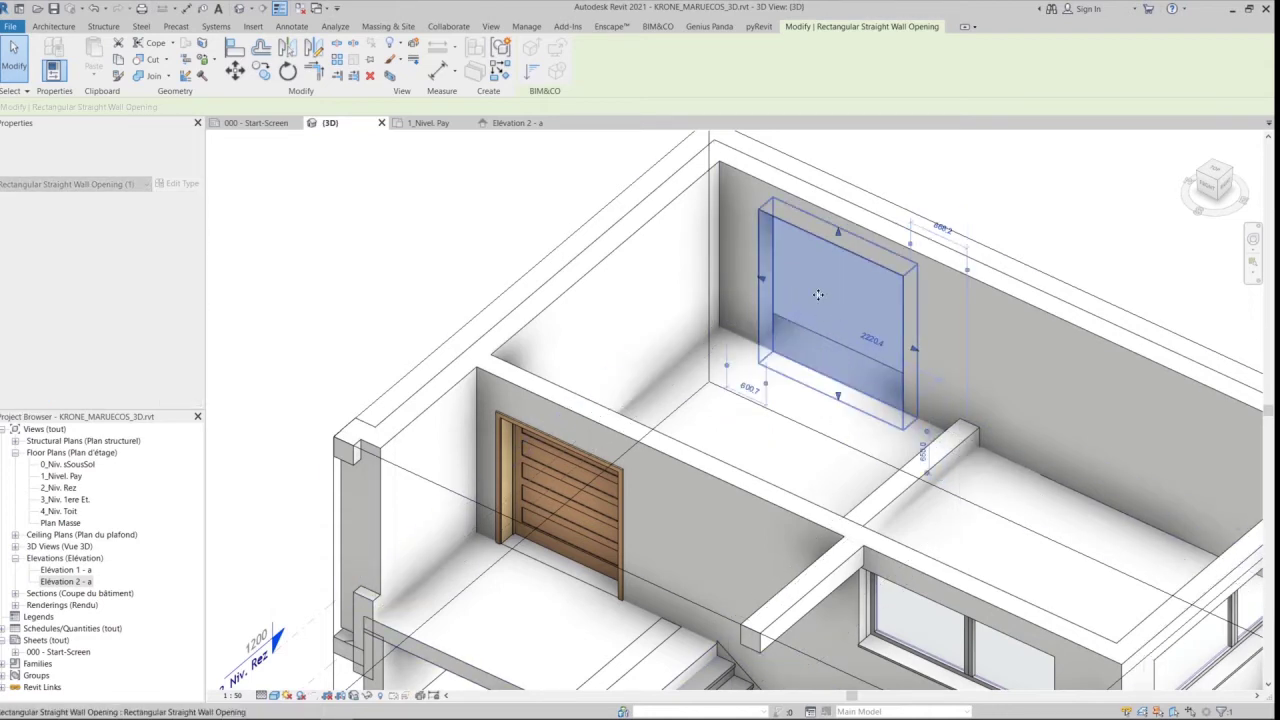
pyautogui.click(870, 343)
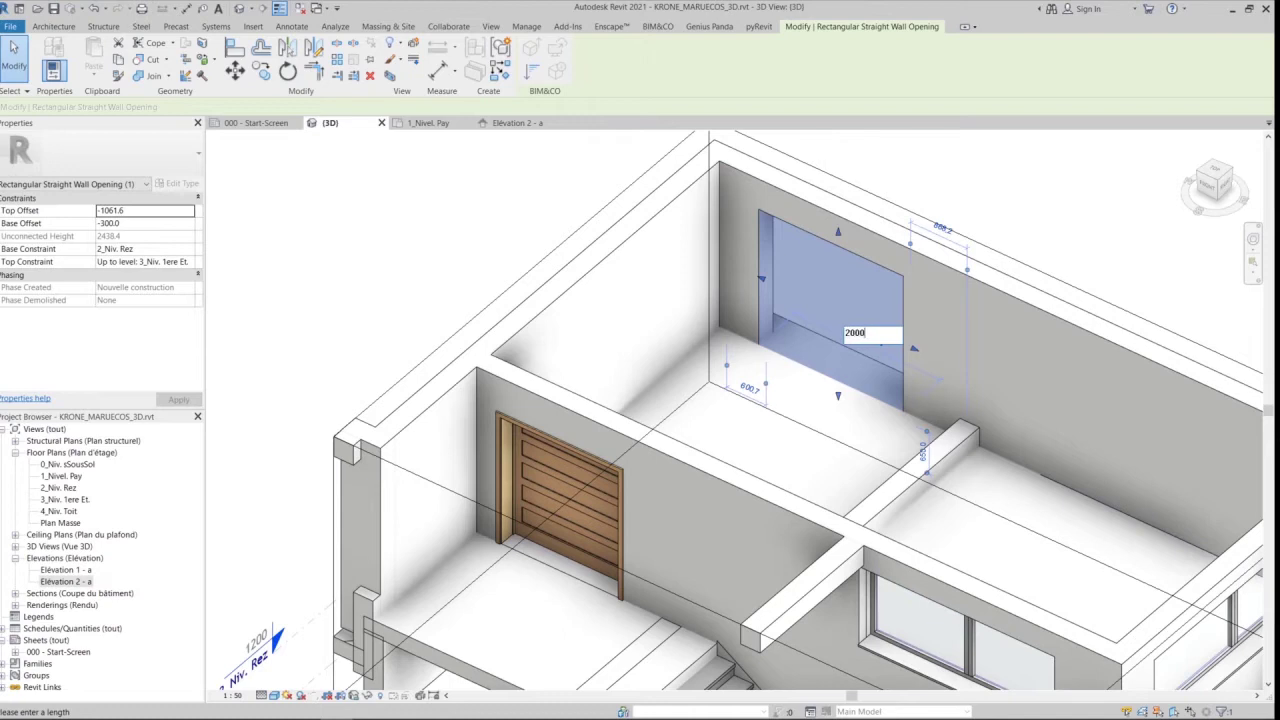
pyautogui.press('Return')
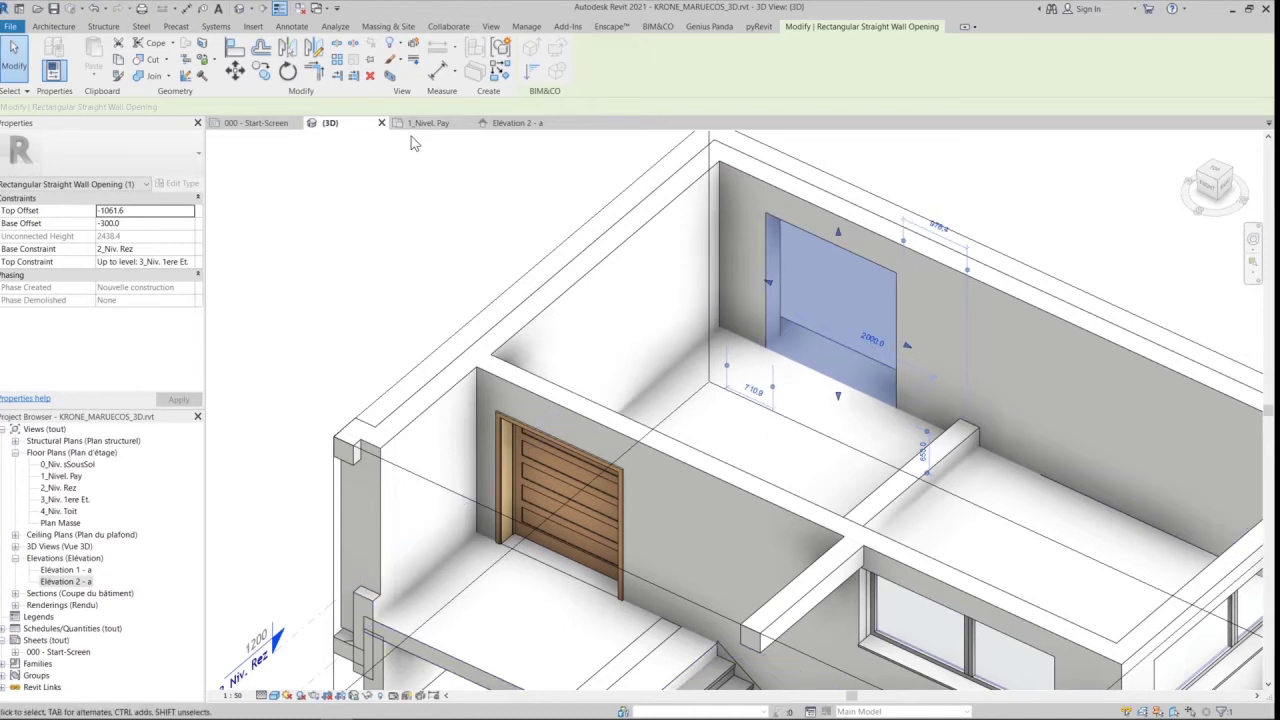
# Apply the <Hidden> line style with Linework to both wall edges across the opening in the 1_Nivel. Pay floor plan
pyautogui.click(425, 123)
pyautogui.press('Escape')
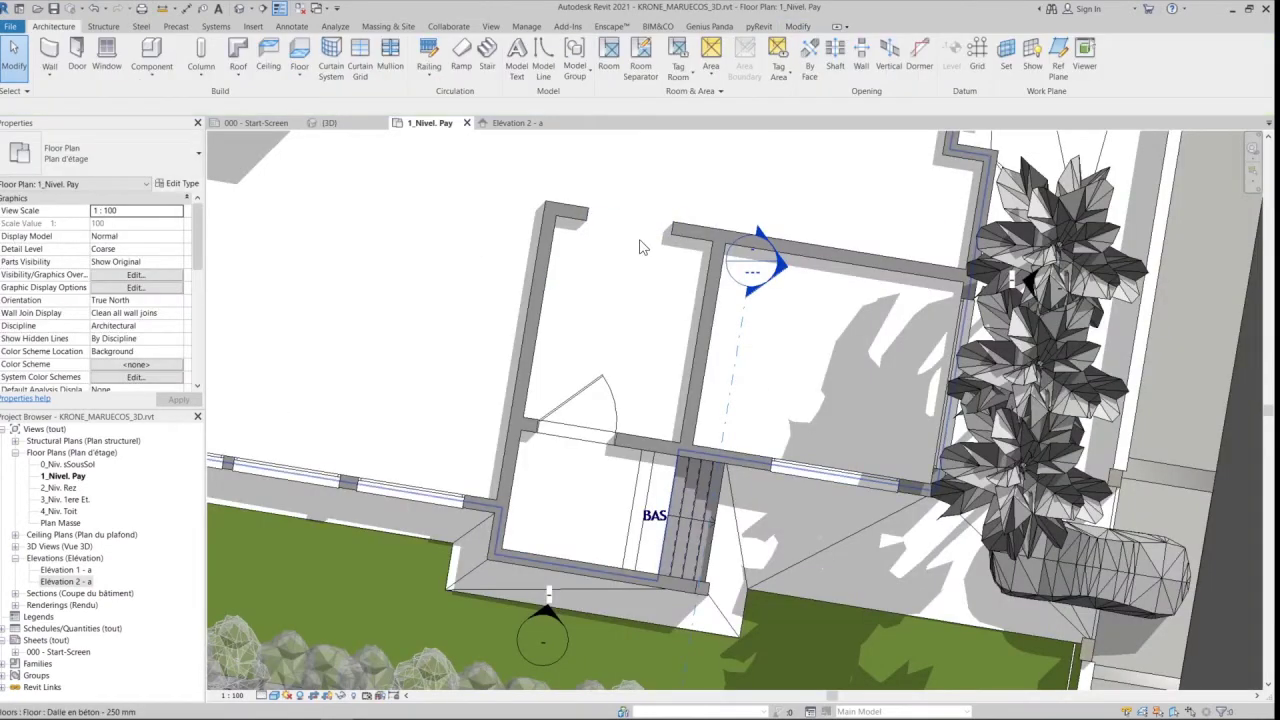
pyautogui.click(797, 26)
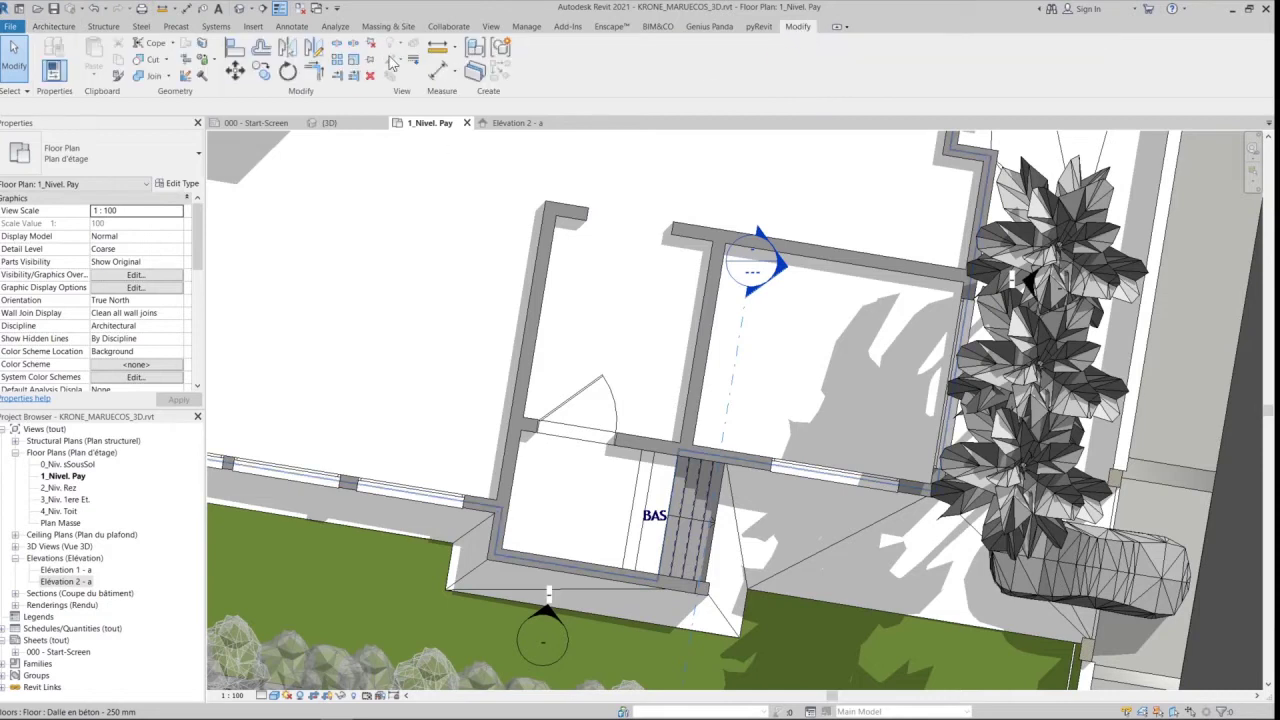
pyautogui.click(391, 62)
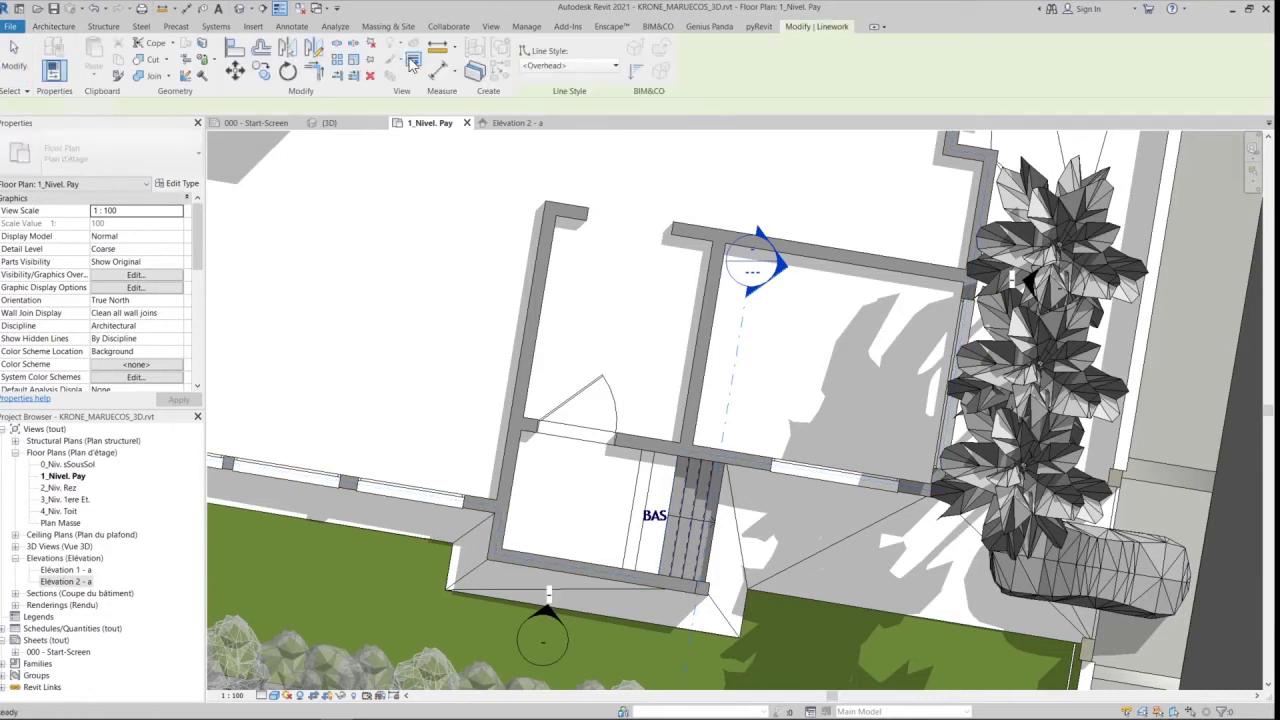
pyautogui.click(578, 66)
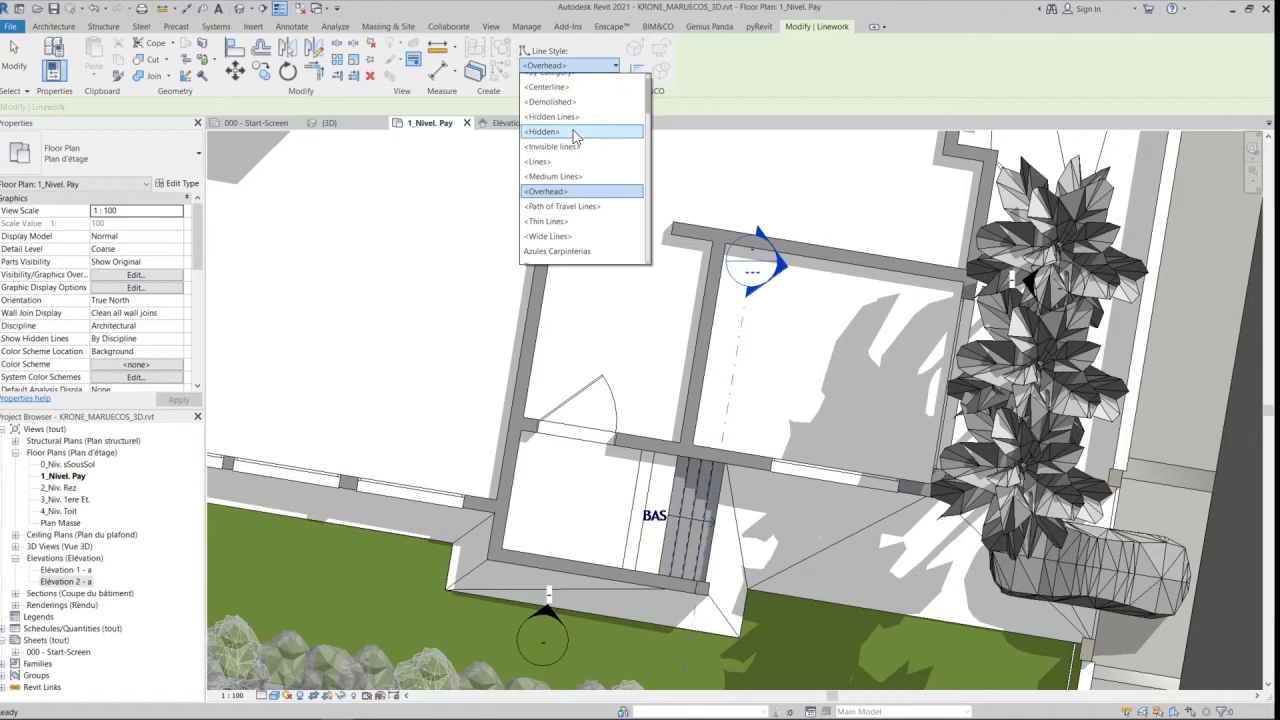
pyautogui.click(576, 132)
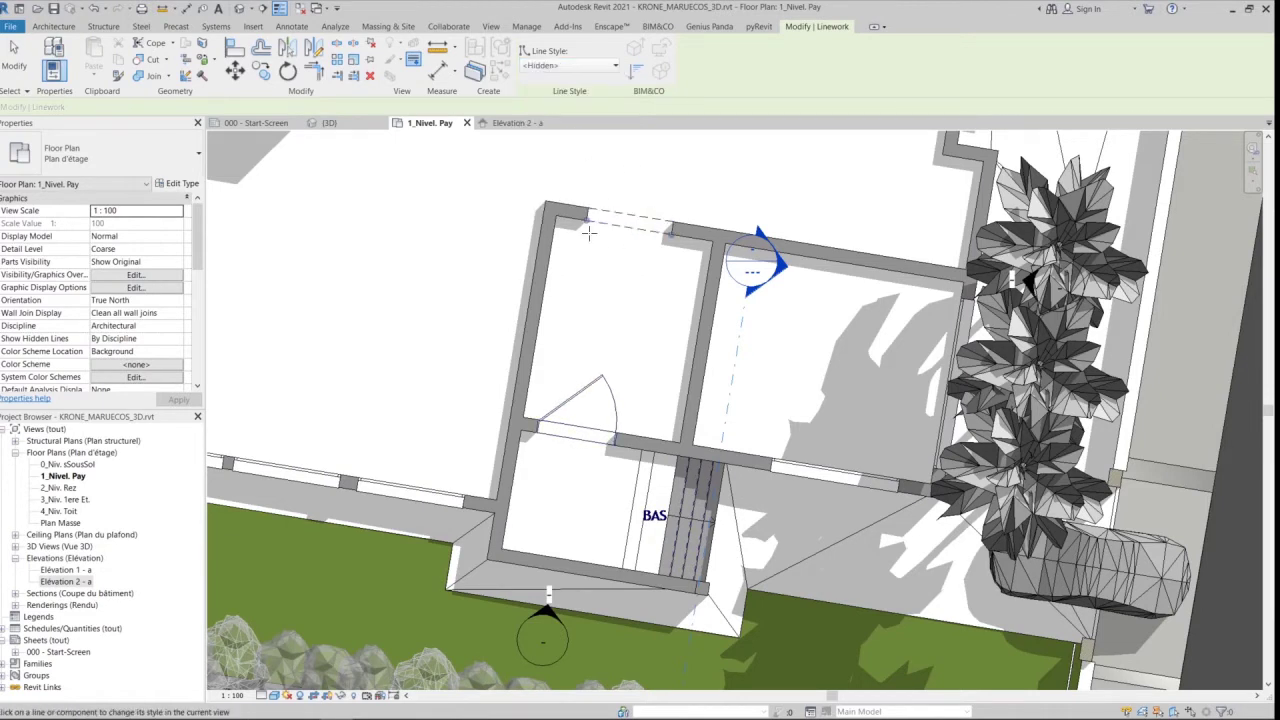
pyautogui.scroll(2, 594, 246)
pyautogui.press('Escape')
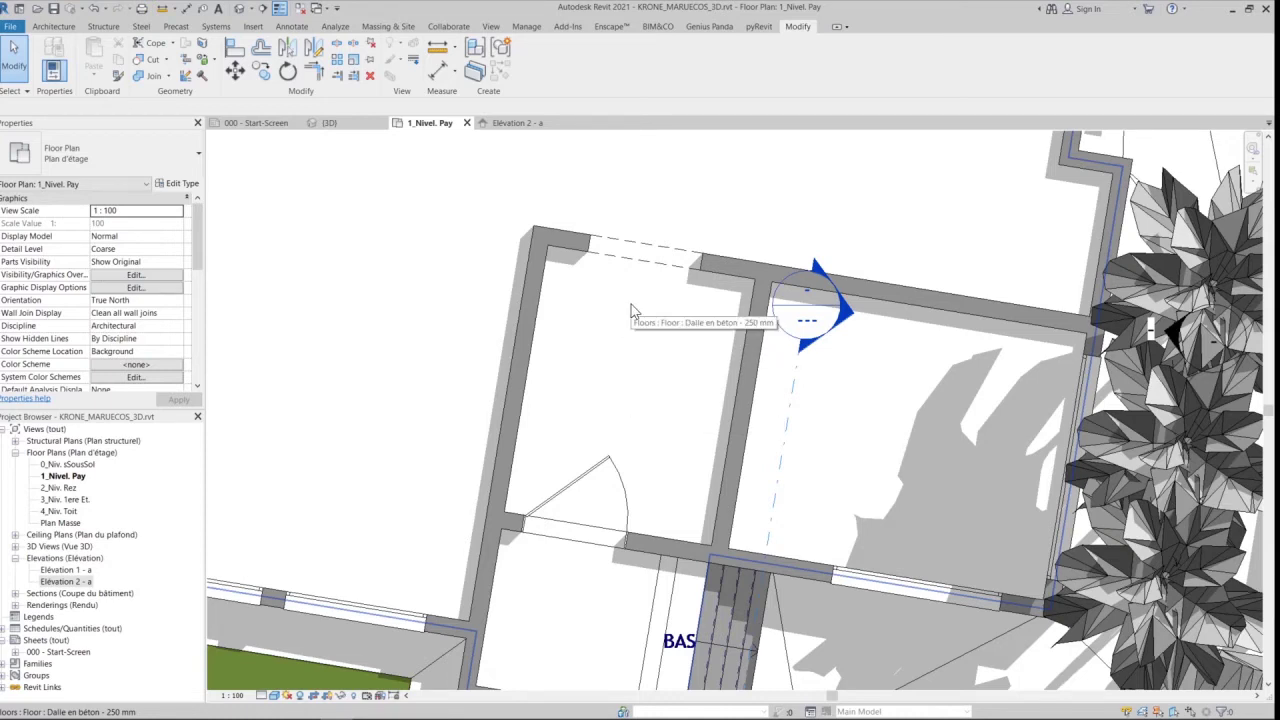
# Examine the resized wall opening in the cropped 3D view of the house
pyautogui.scroll(-5, 900, 300)
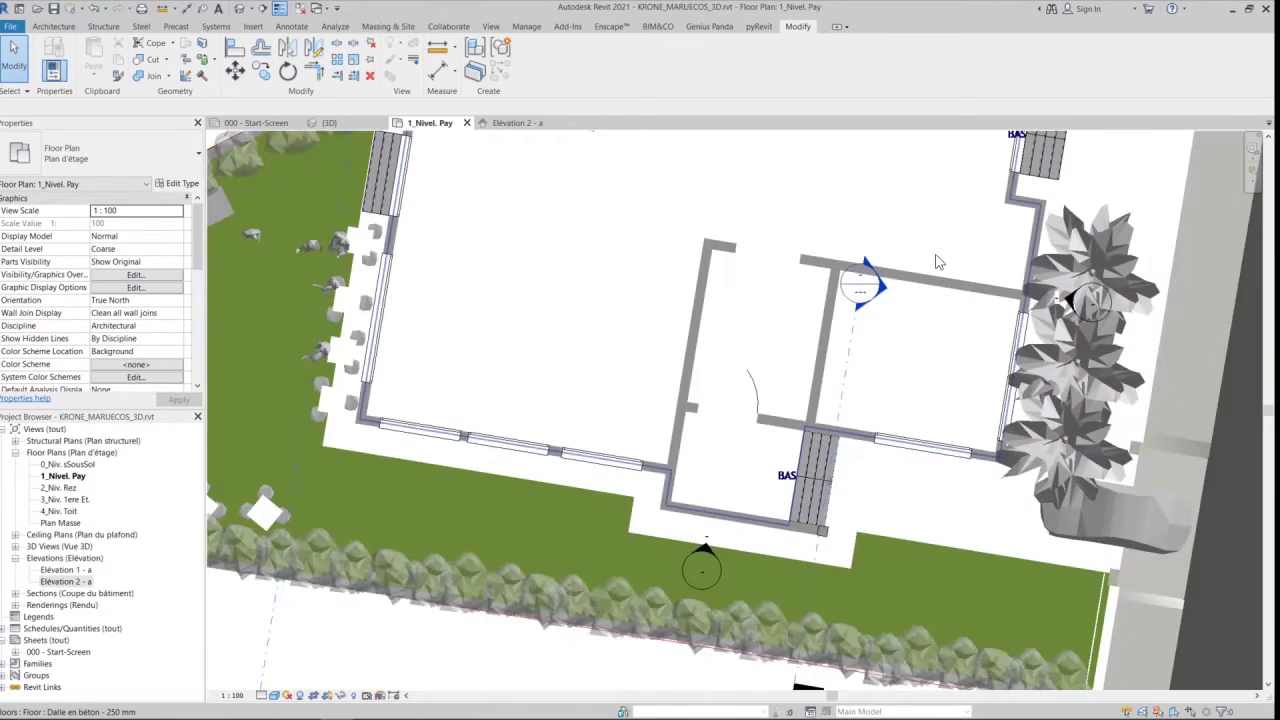
pyautogui.hotkey('ctrl', 'Tab')
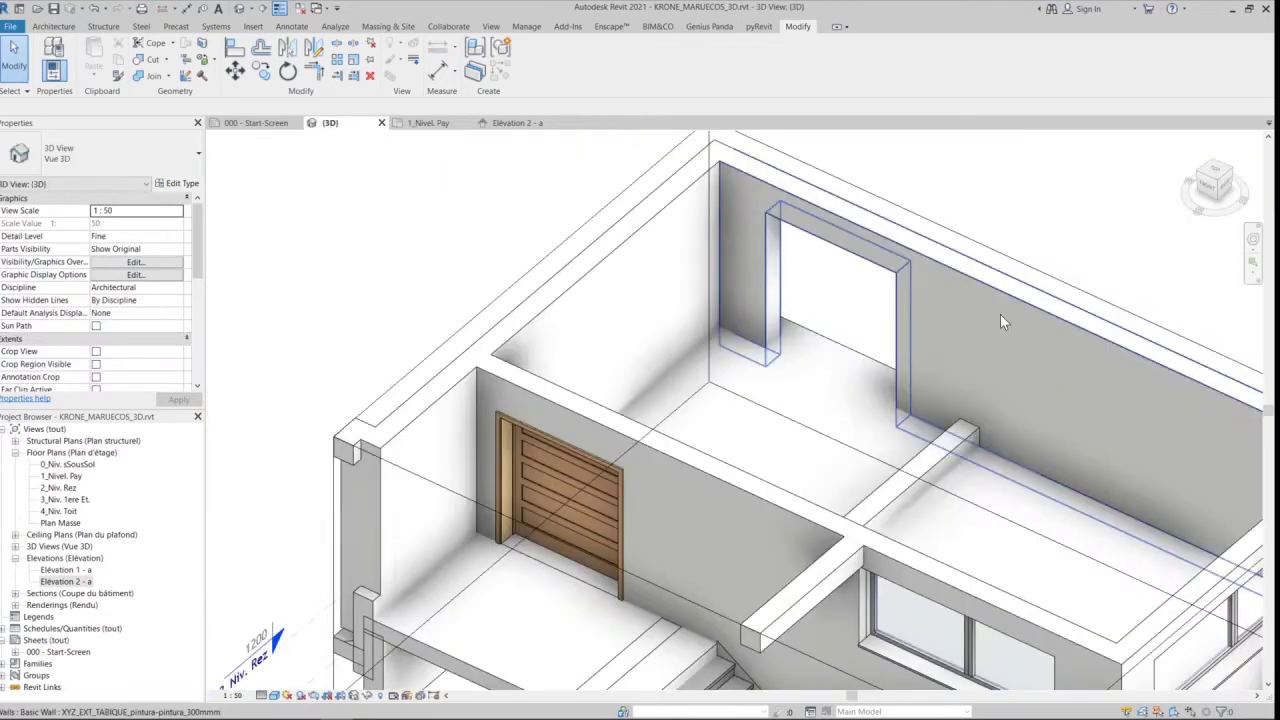
pyautogui.scroll(-3, 998, 314)
pyautogui.moveTo(962, 338); pyautogui.dragTo(823, 341, button='middle')
pyautogui.click(822, 346)
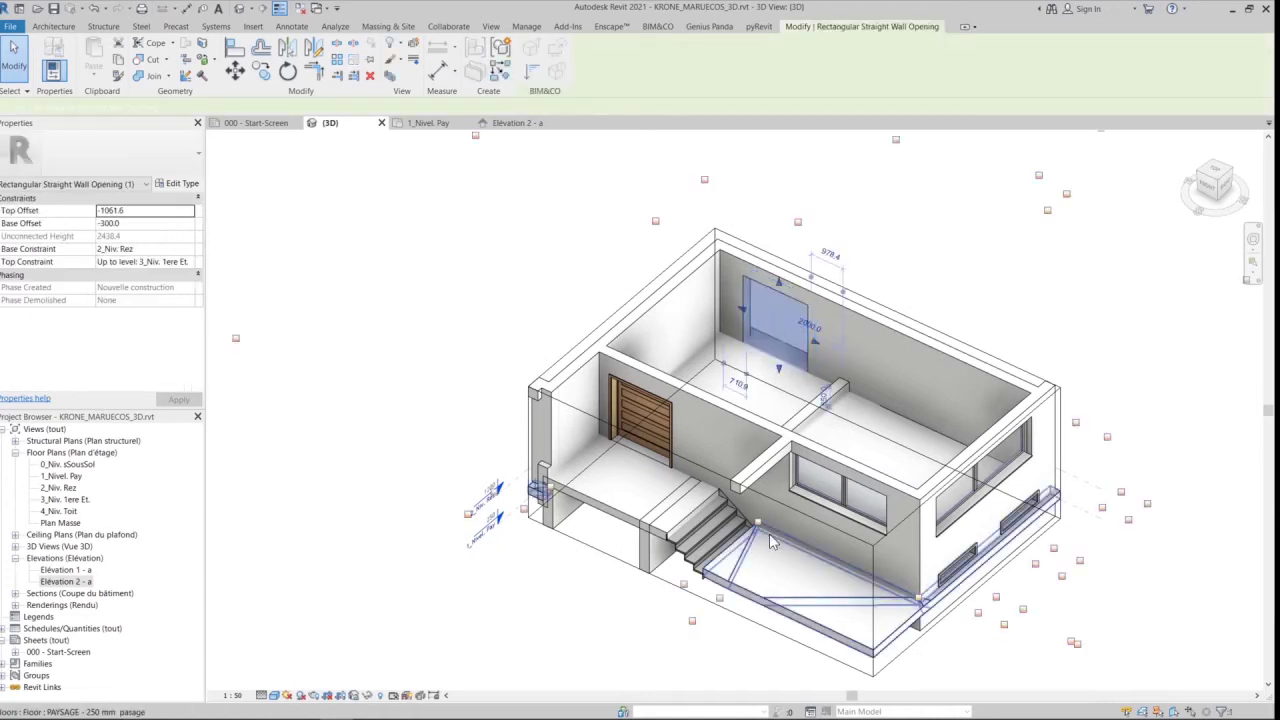
pyautogui.press('Escape')
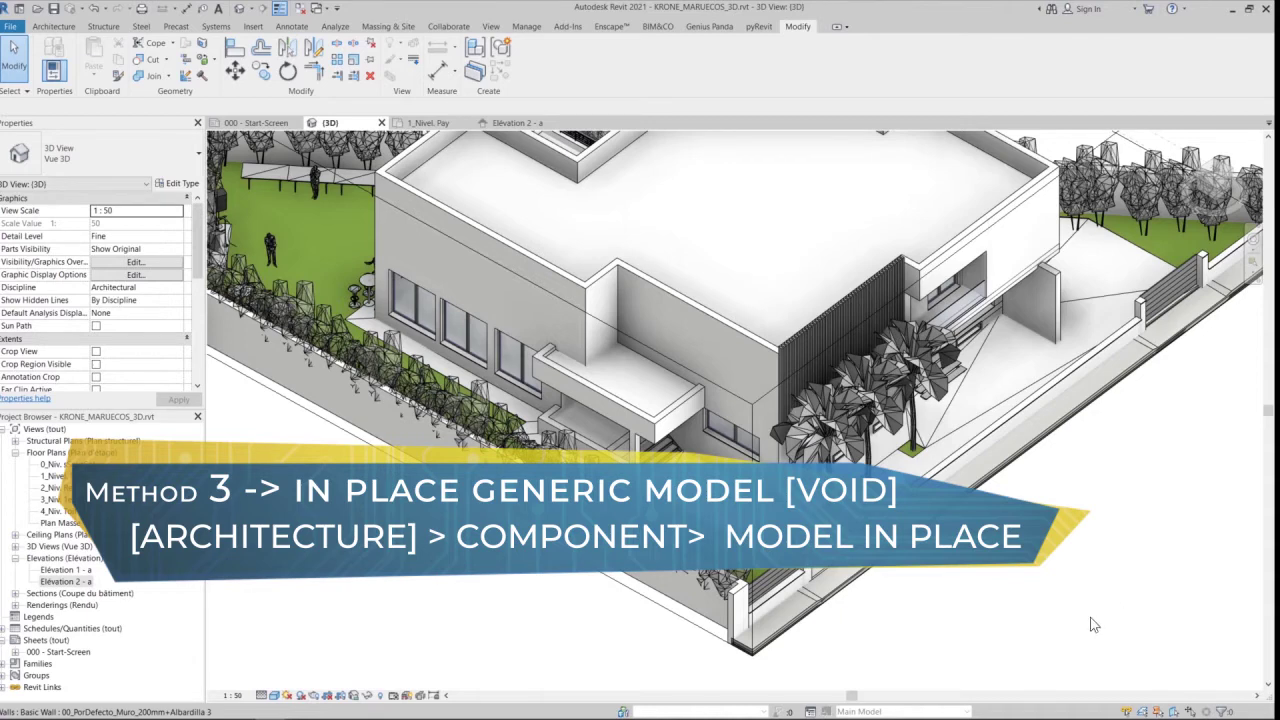
# Create an in-place model in the Generic Models category and name it "recess"
pyautogui.scroll(2, 880, 612)
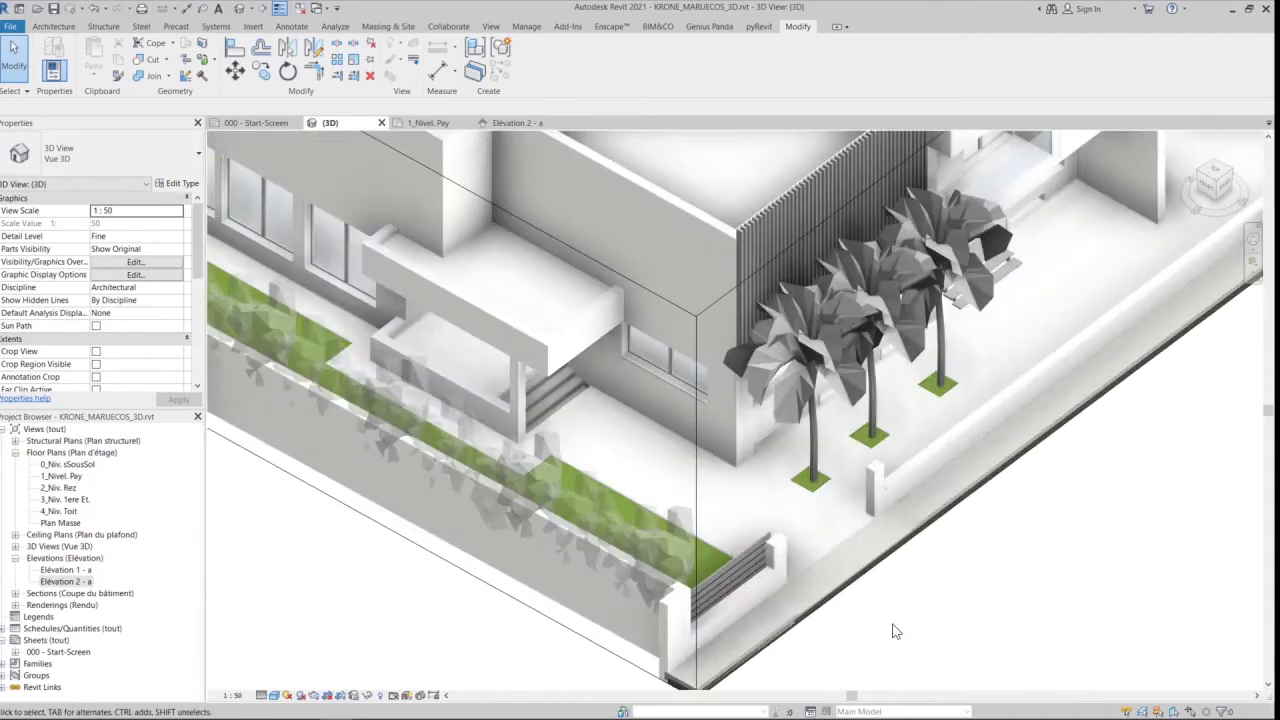
pyautogui.moveTo(894, 631); pyautogui.dragTo(906, 694, button='middle')
pyautogui.scroll(-1, 980, 540)
pyautogui.moveTo(980, 540); pyautogui.dragTo(944, 548, button='middle')
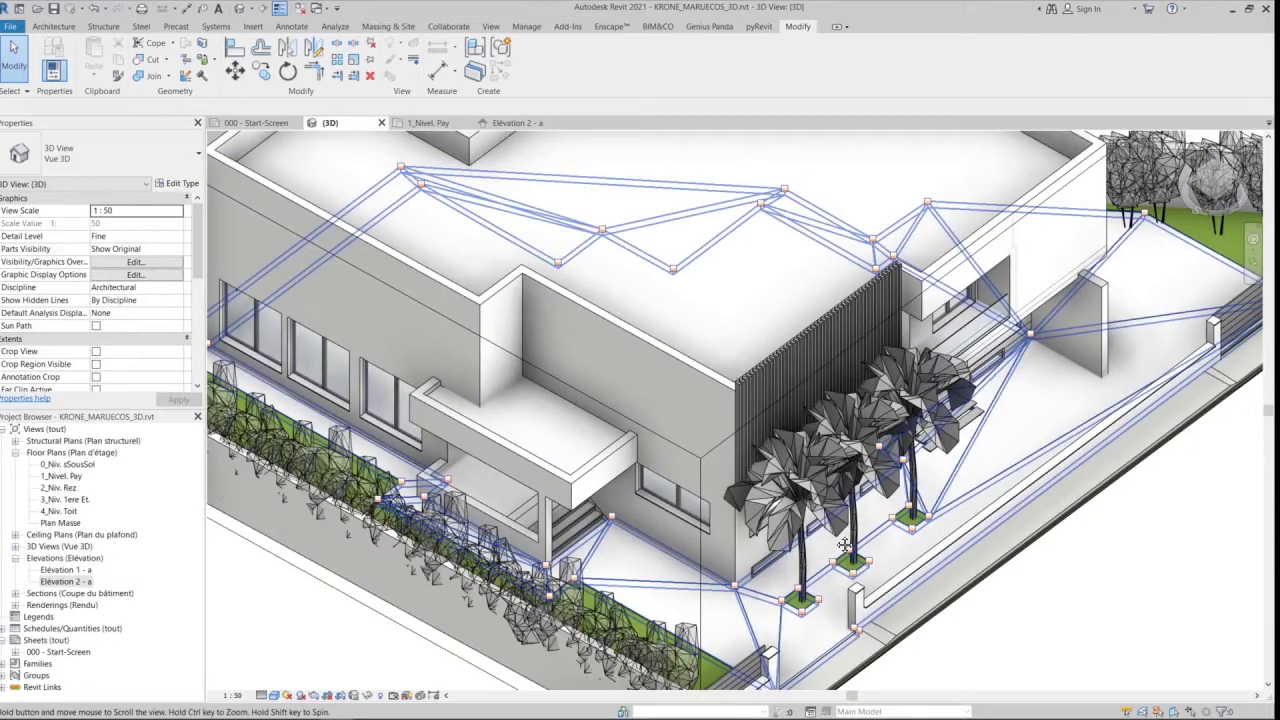
pyautogui.moveTo(800, 570); pyautogui.dragTo(829, 596, button='middle')
pyautogui.scroll(-1, 815, 569)
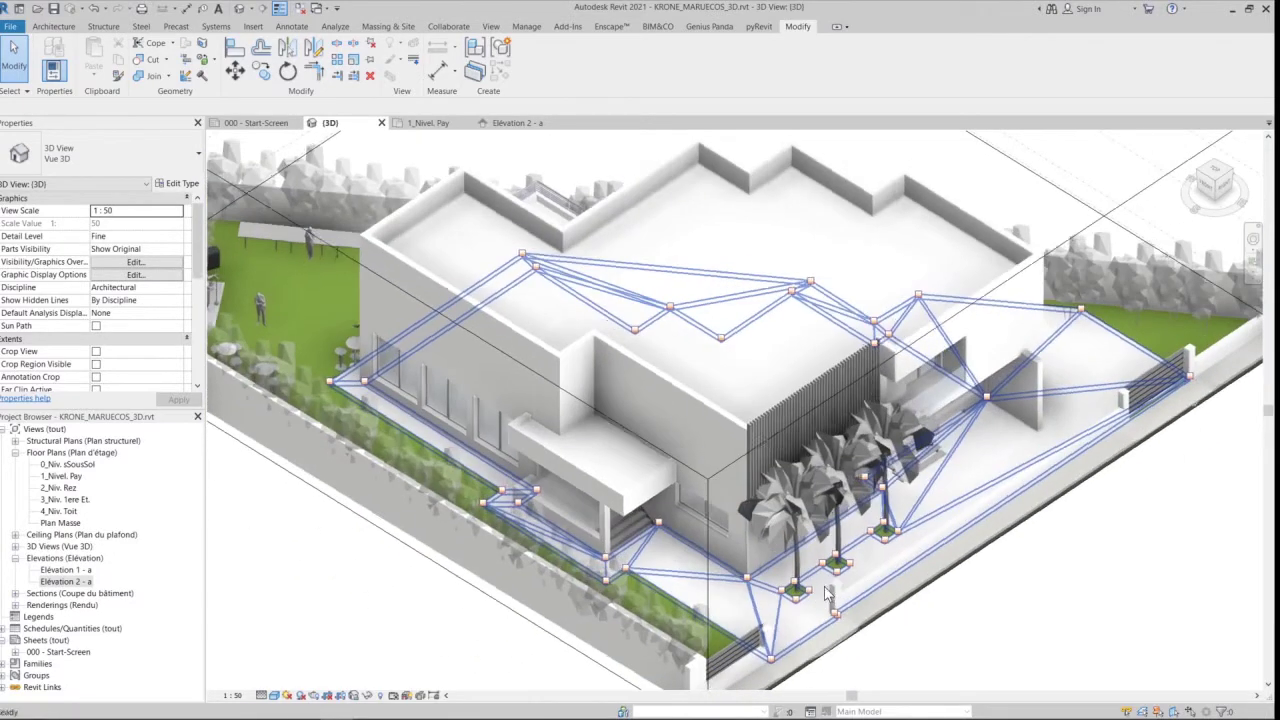
pyautogui.click(55, 27)
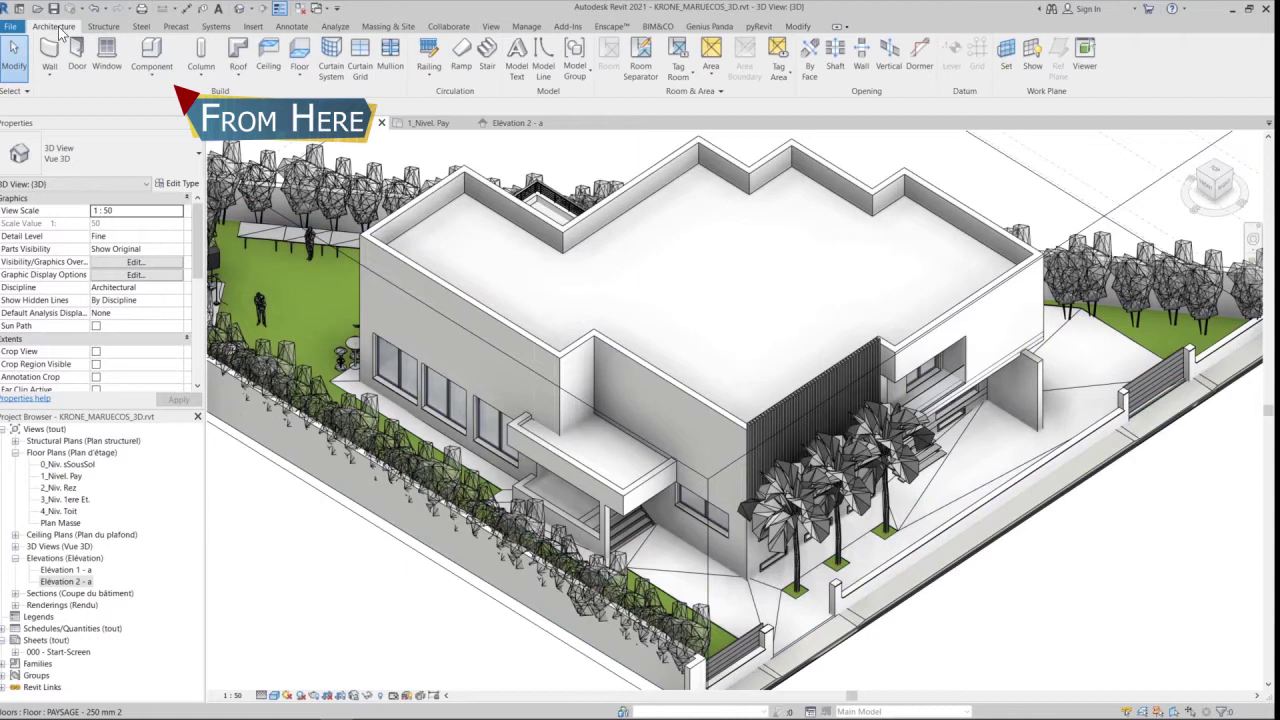
pyautogui.click(161, 78)
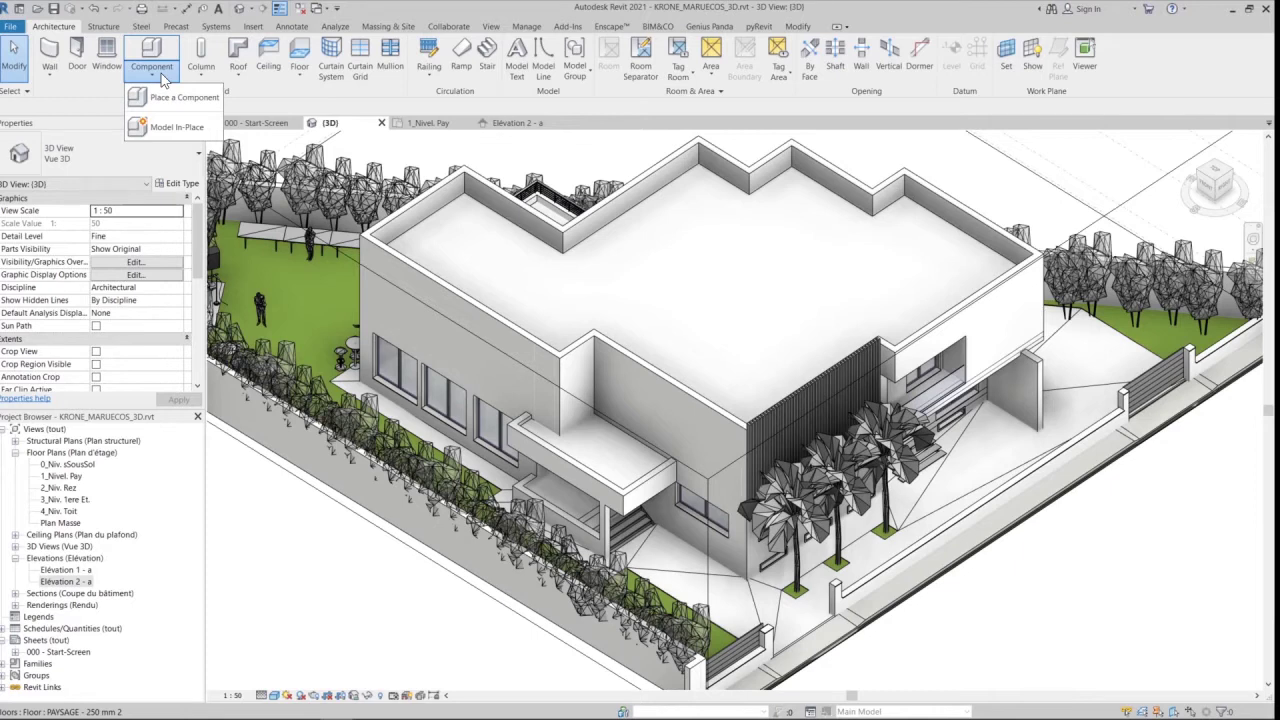
pyautogui.click(153, 130)
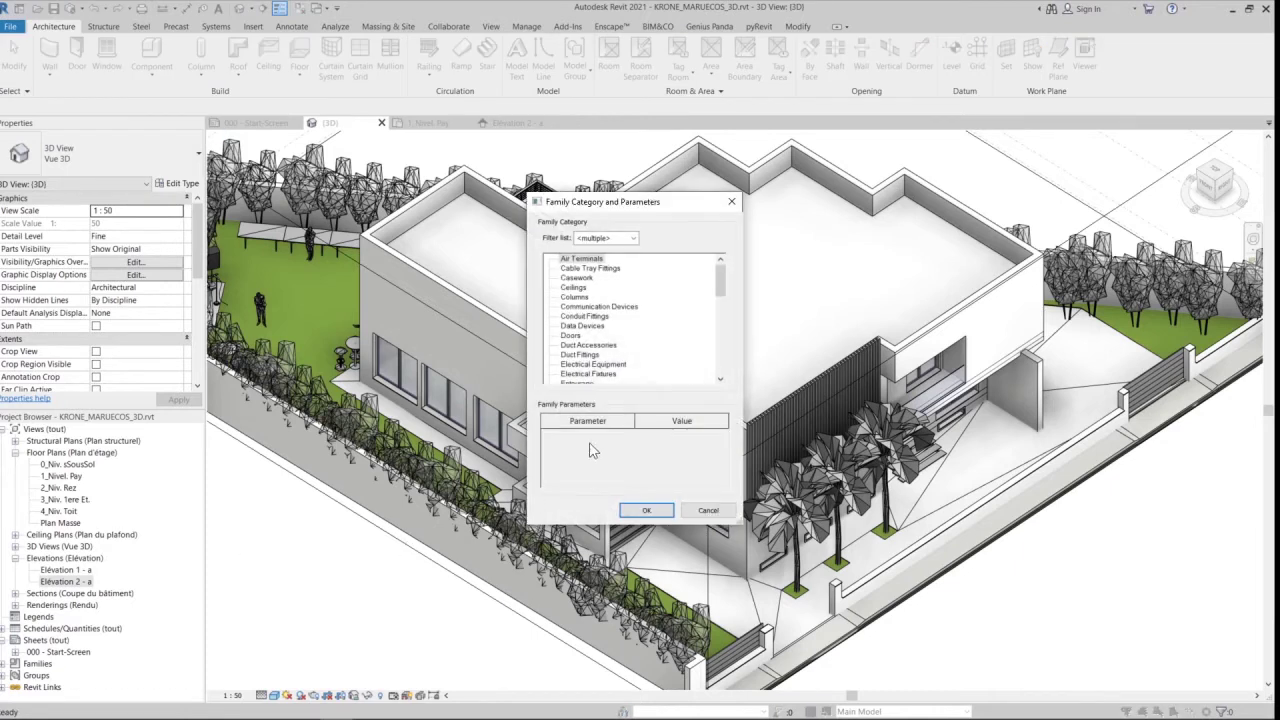
pyautogui.scroll(-2, 577, 367)
pyautogui.click(578, 364)
pyautogui.click(644, 510)
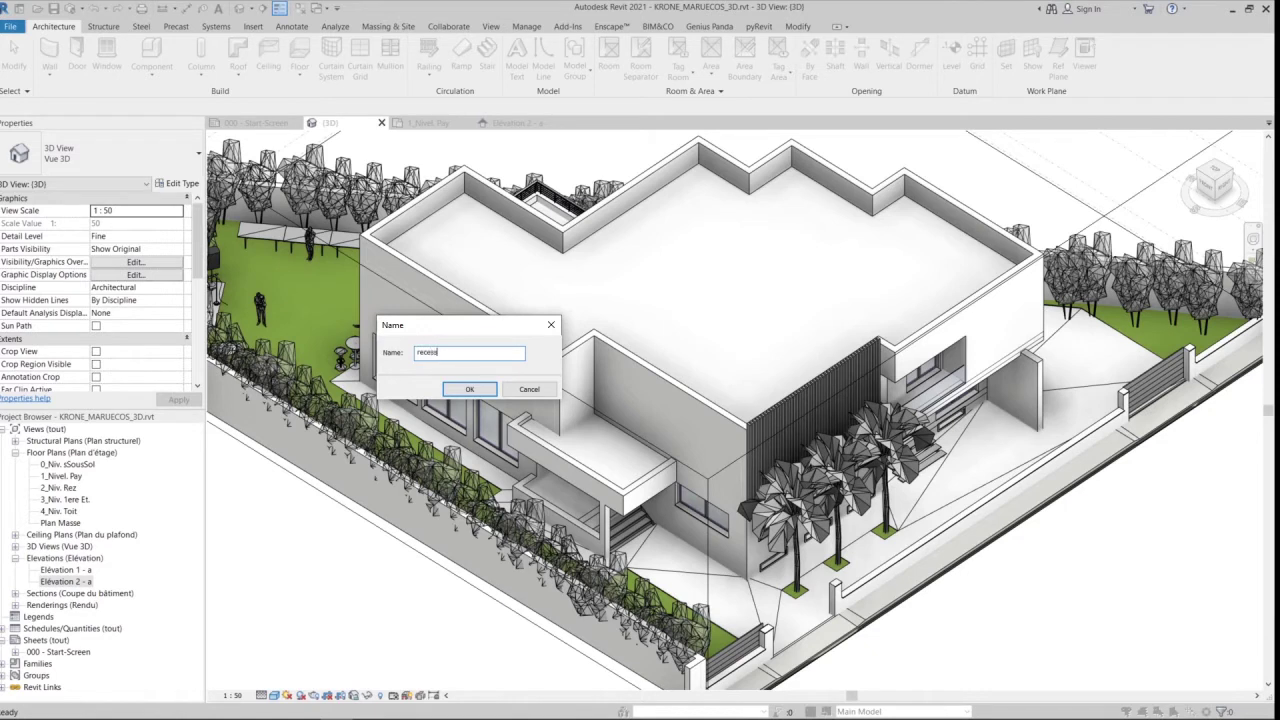
pyautogui.press('Return')
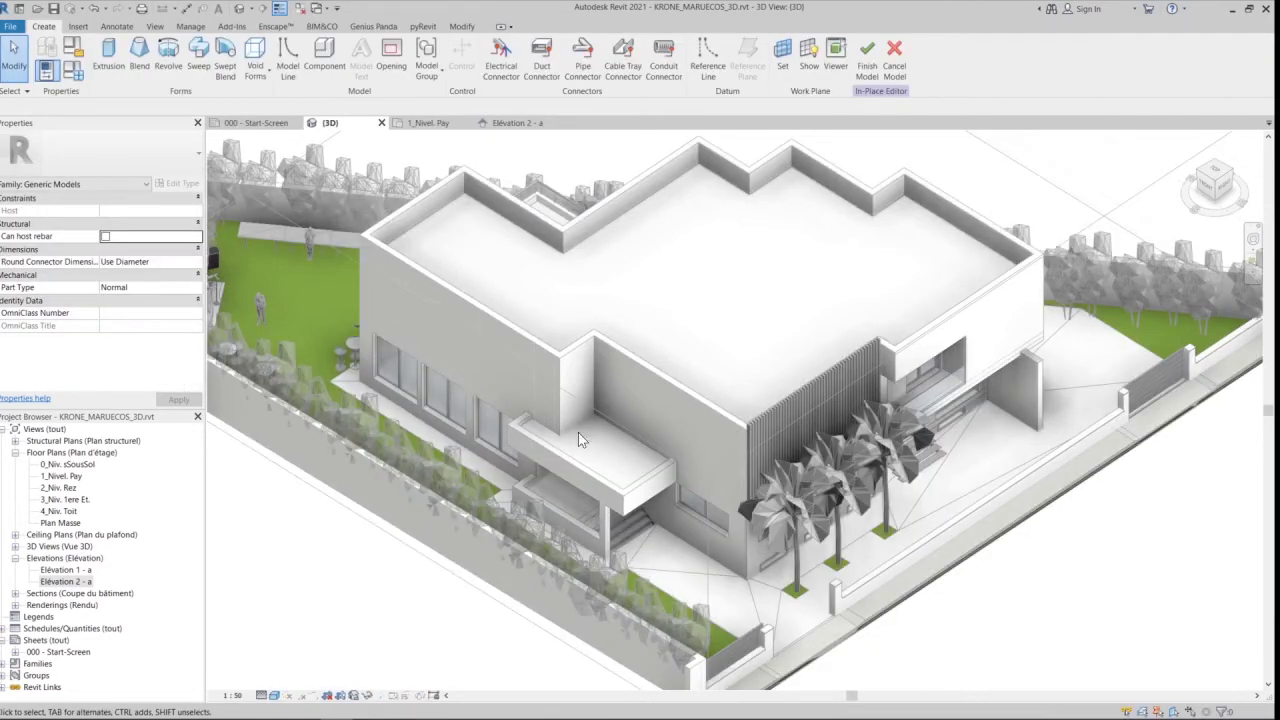
# Start a void extrusion and pick the outer face of the entrance canopy's end wall as its work plane
pyautogui.click(255, 55)
pyautogui.click(286, 93)
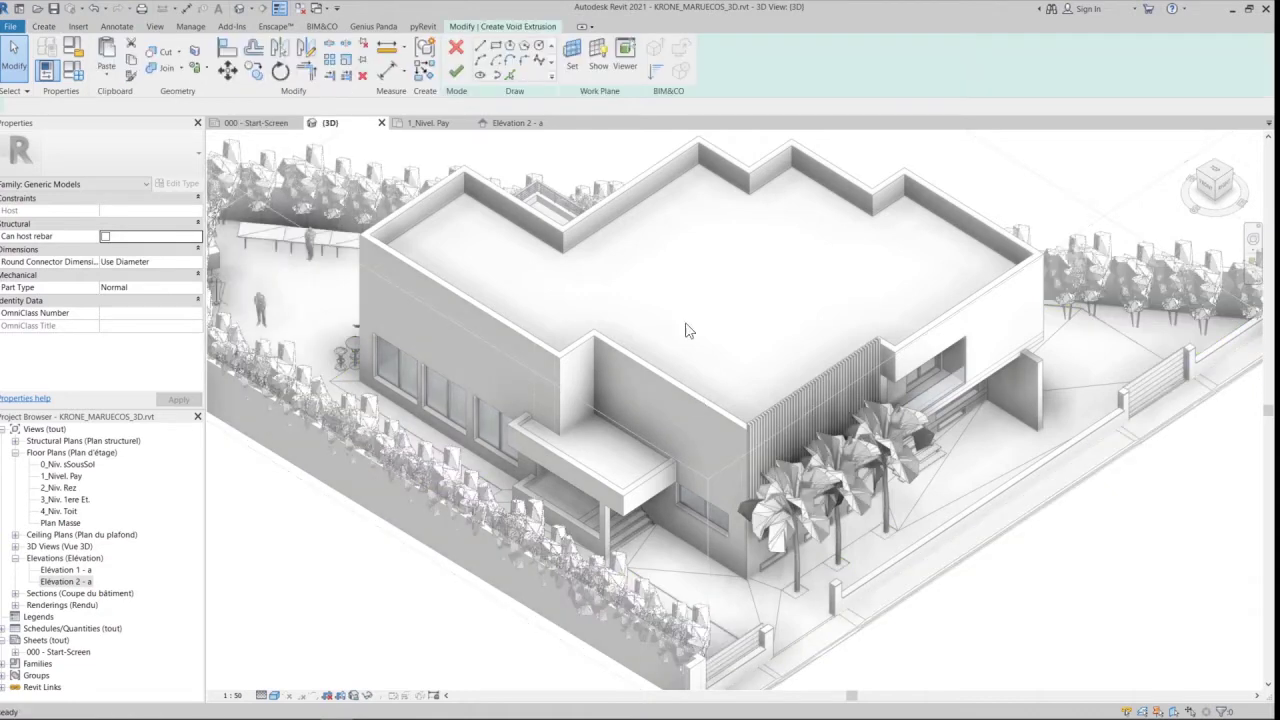
pyautogui.click(572, 52)
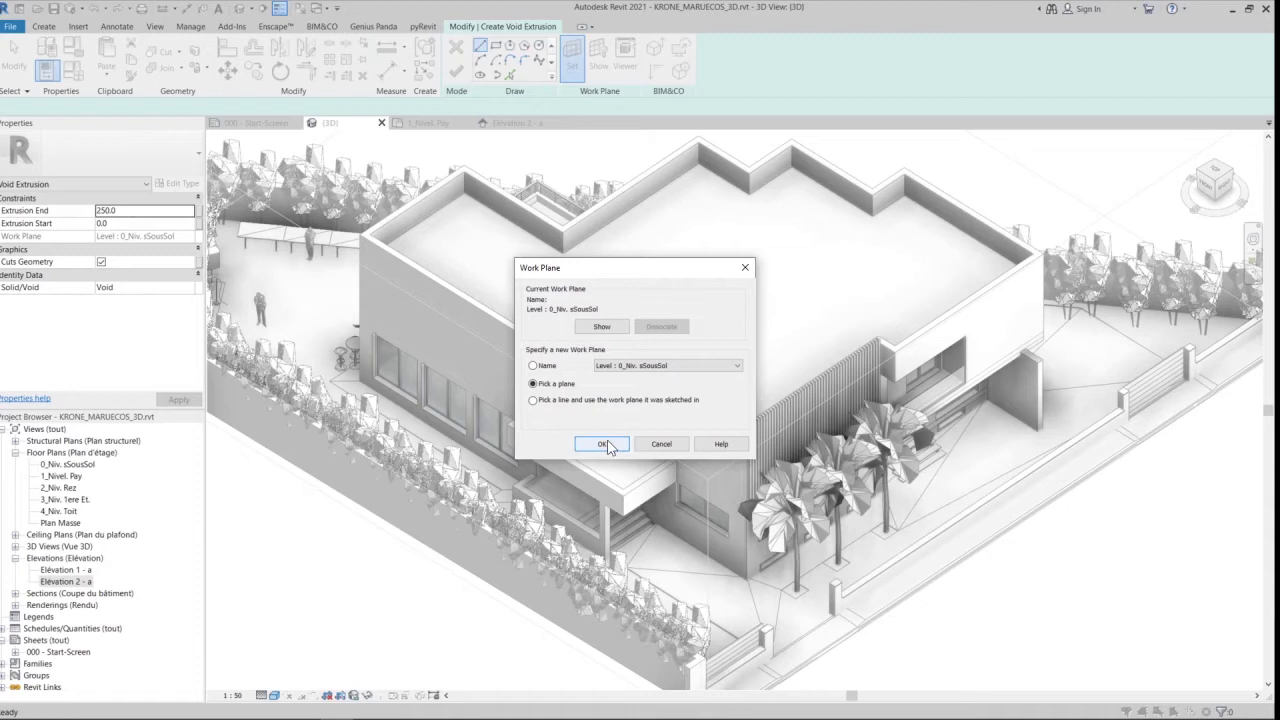
pyautogui.click(609, 447)
pyautogui.click(651, 486)
# Sketch a rectangle about 2500 by 500 mm on the canopy's end wall face and finish the void extrusion
pyautogui.scroll(1, 652, 517)
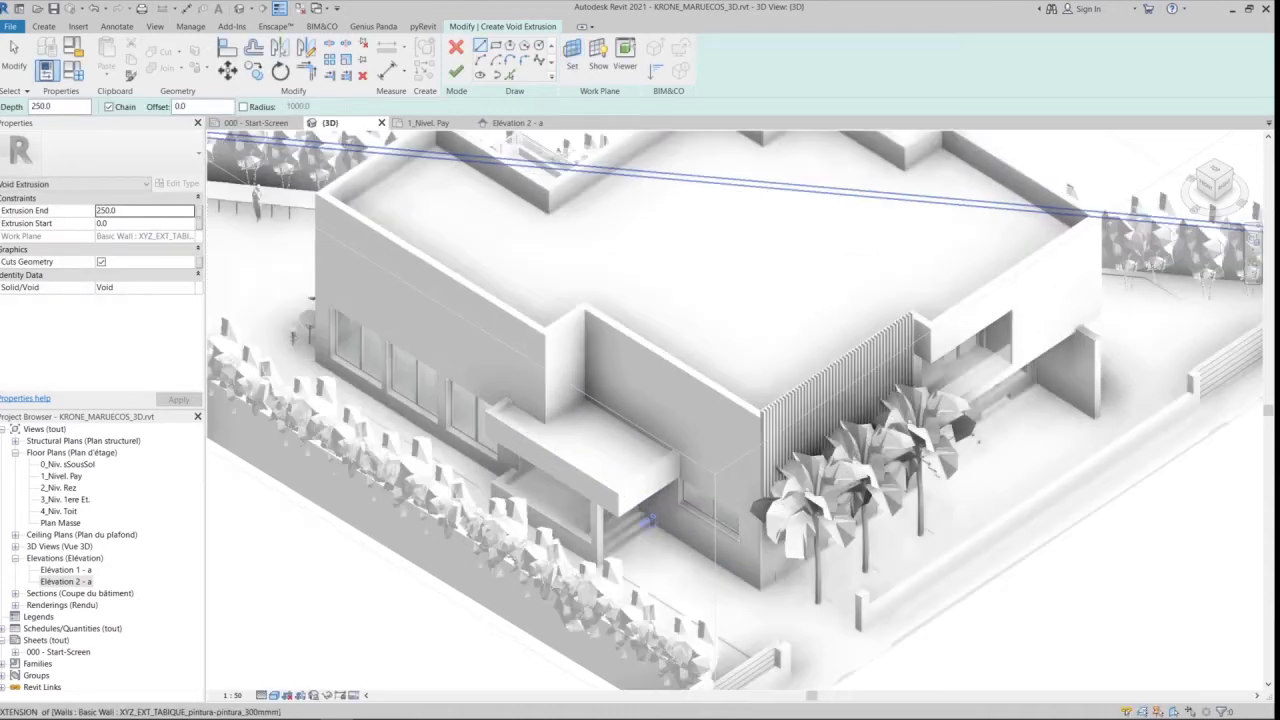
pyautogui.scroll(5, 641, 489)
pyautogui.click(496, 46)
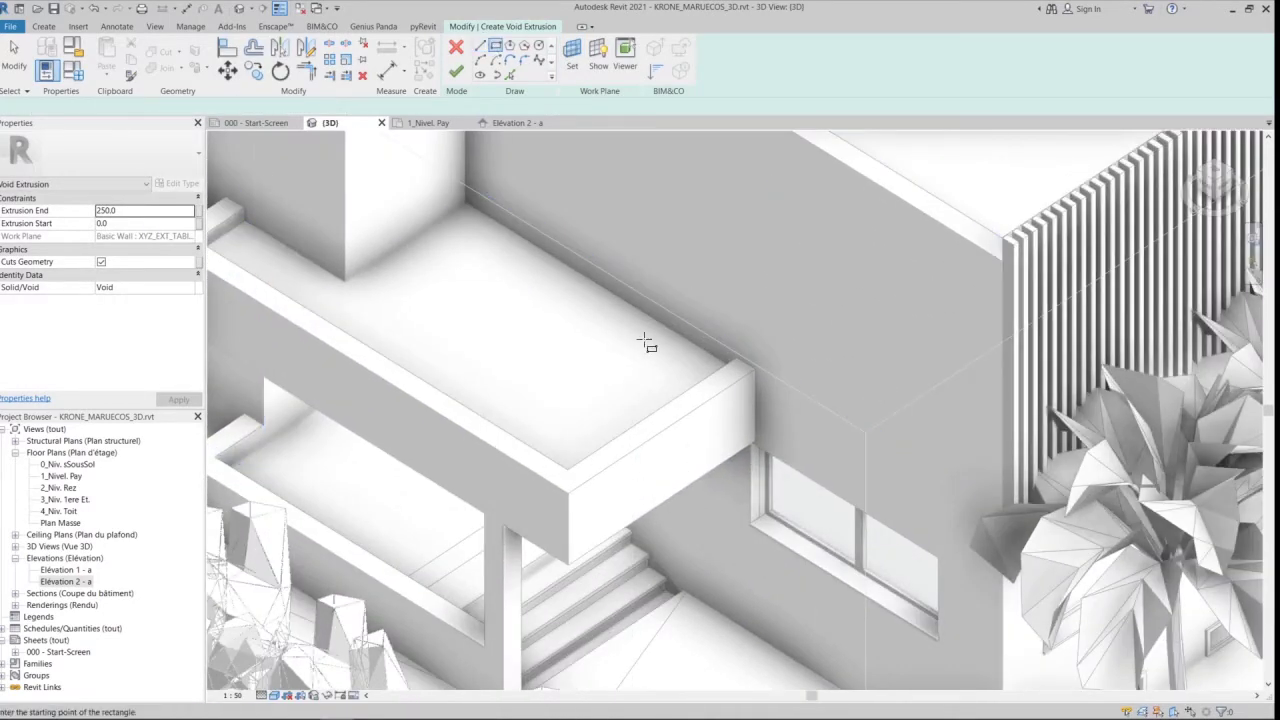
pyautogui.click(744, 370)
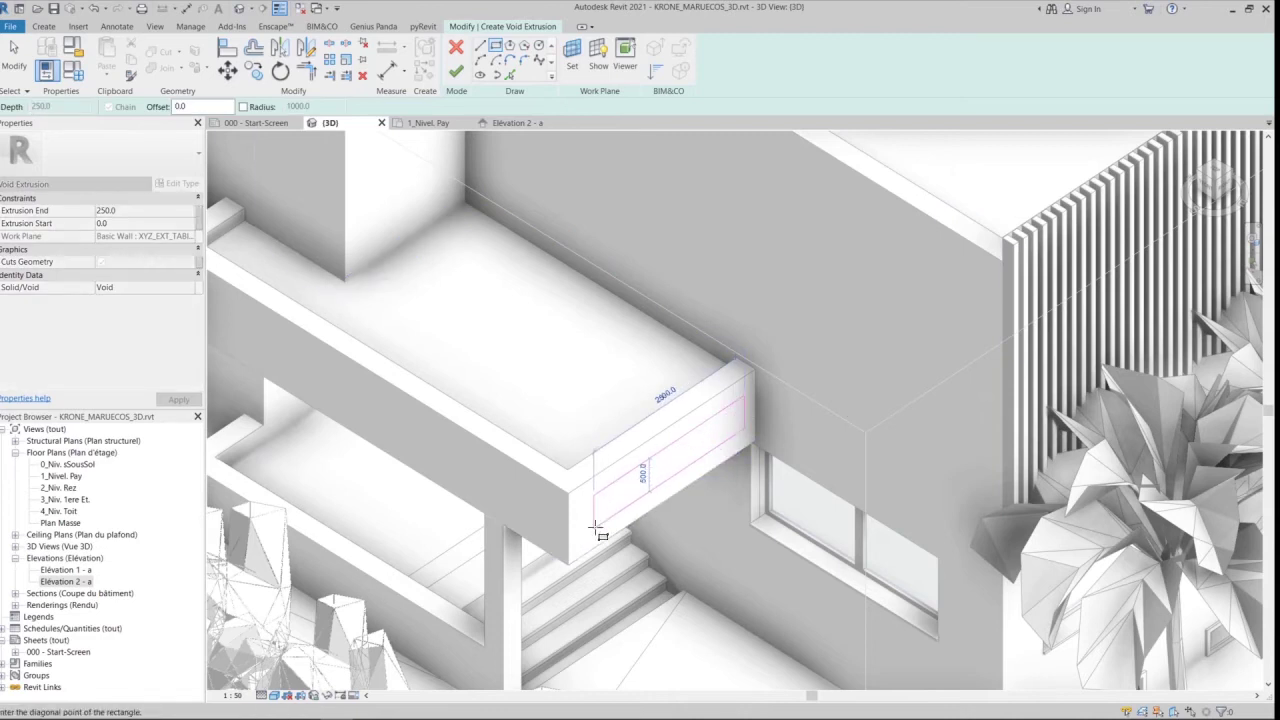
pyautogui.click(595, 528)
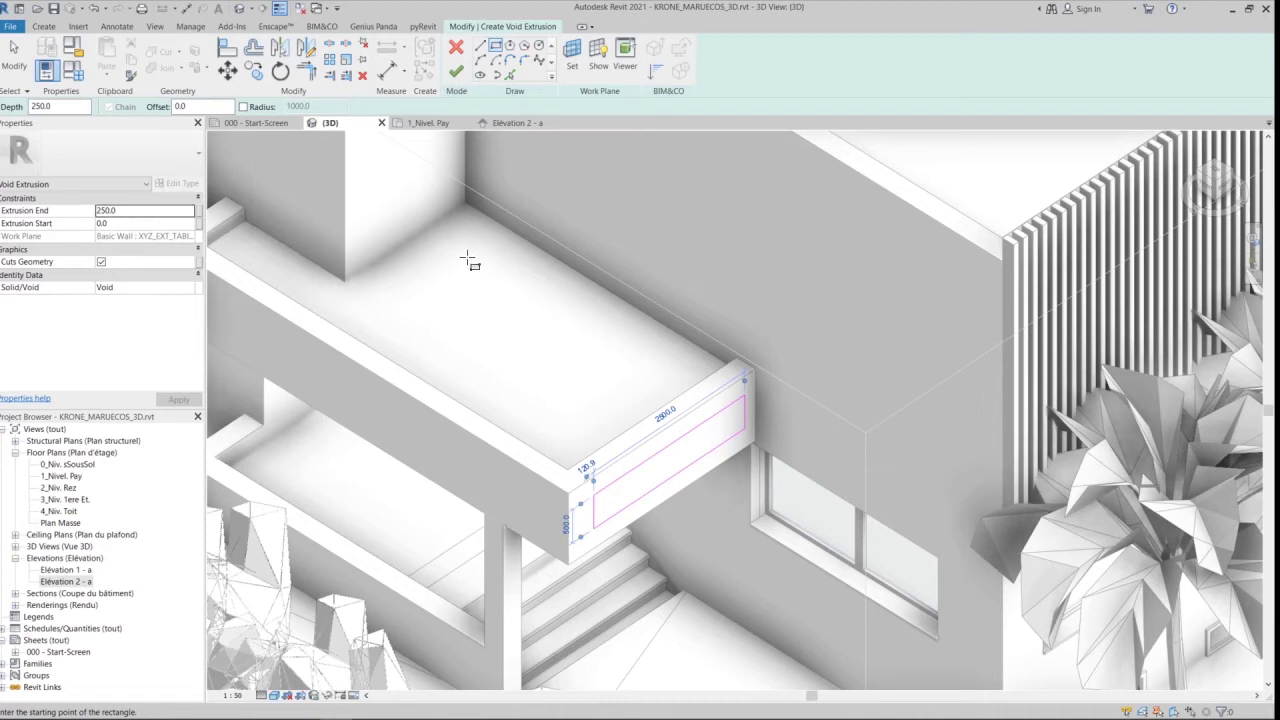
pyautogui.press('Escape')
pyautogui.press('Escape')
pyautogui.click(456, 72)
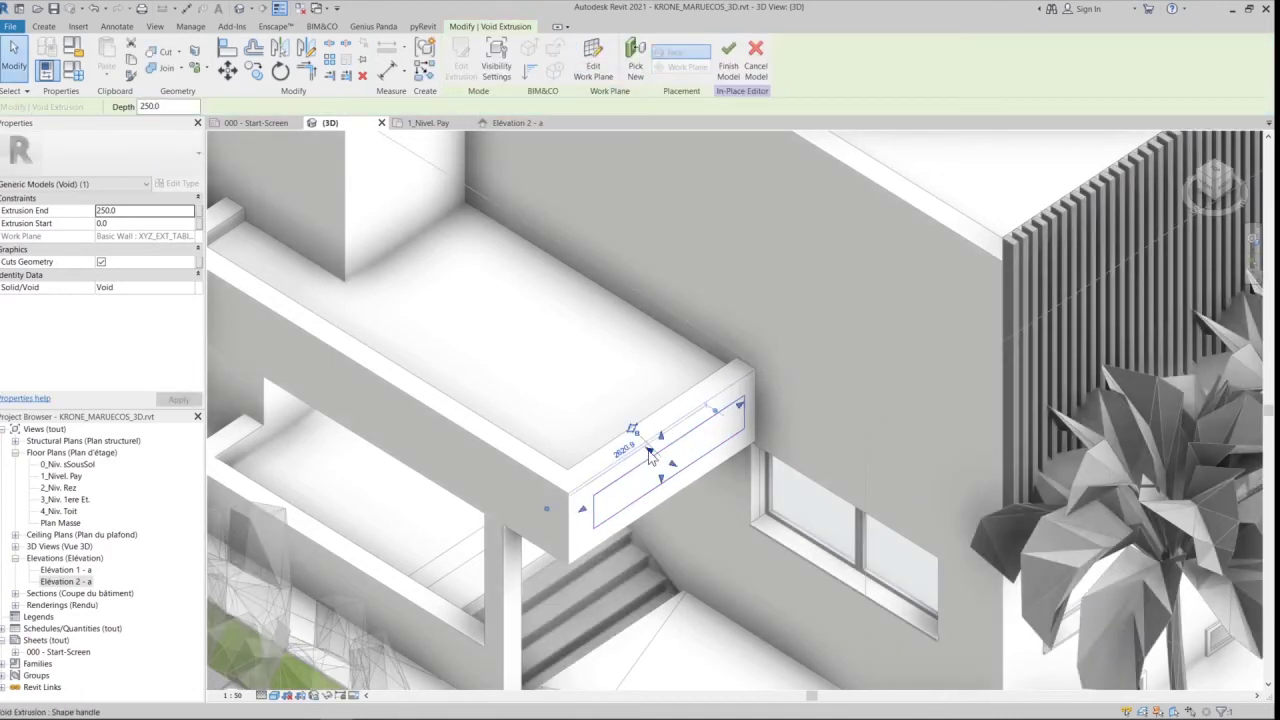
# Stretch the void's end faces along its depth through the canopy's end wall, with the extrusion end at 150
pyautogui.moveTo(651, 455); pyautogui.dragTo(658, 462)
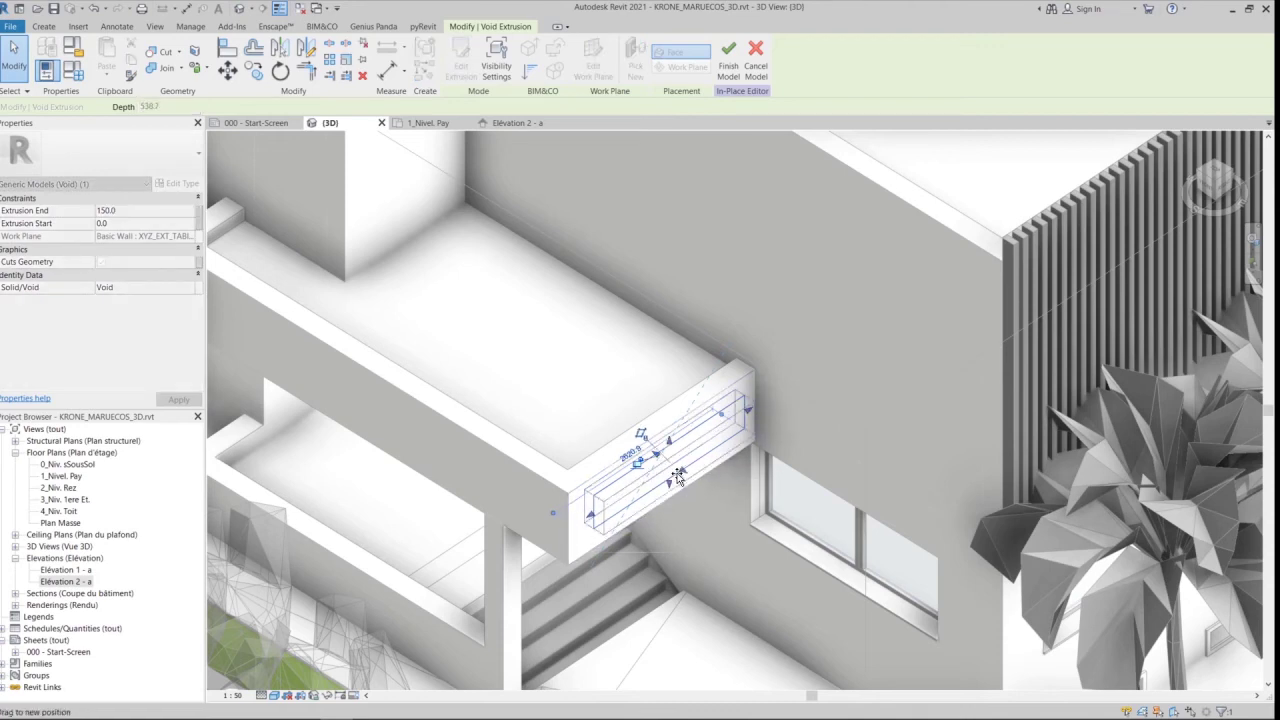
pyautogui.press('Escape')
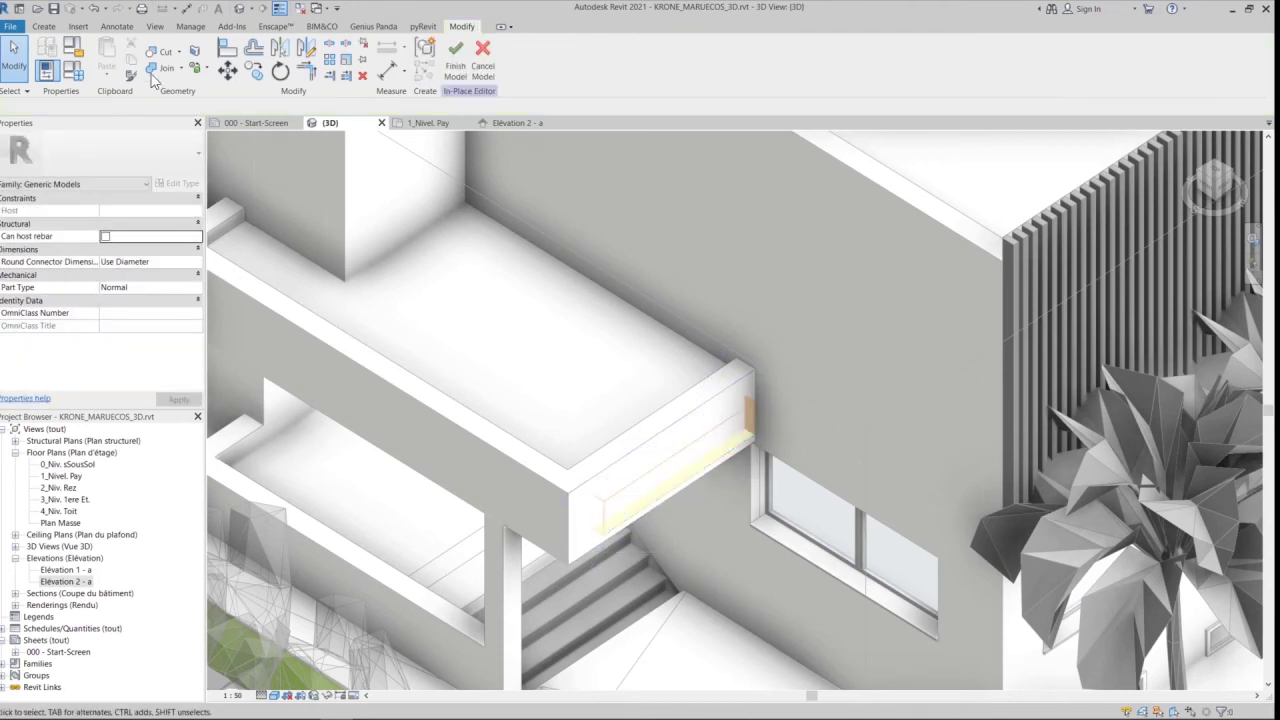
# Cut the void extrusion out of the canopy's end wall and finish the in-place model
pyautogui.click(166, 53)
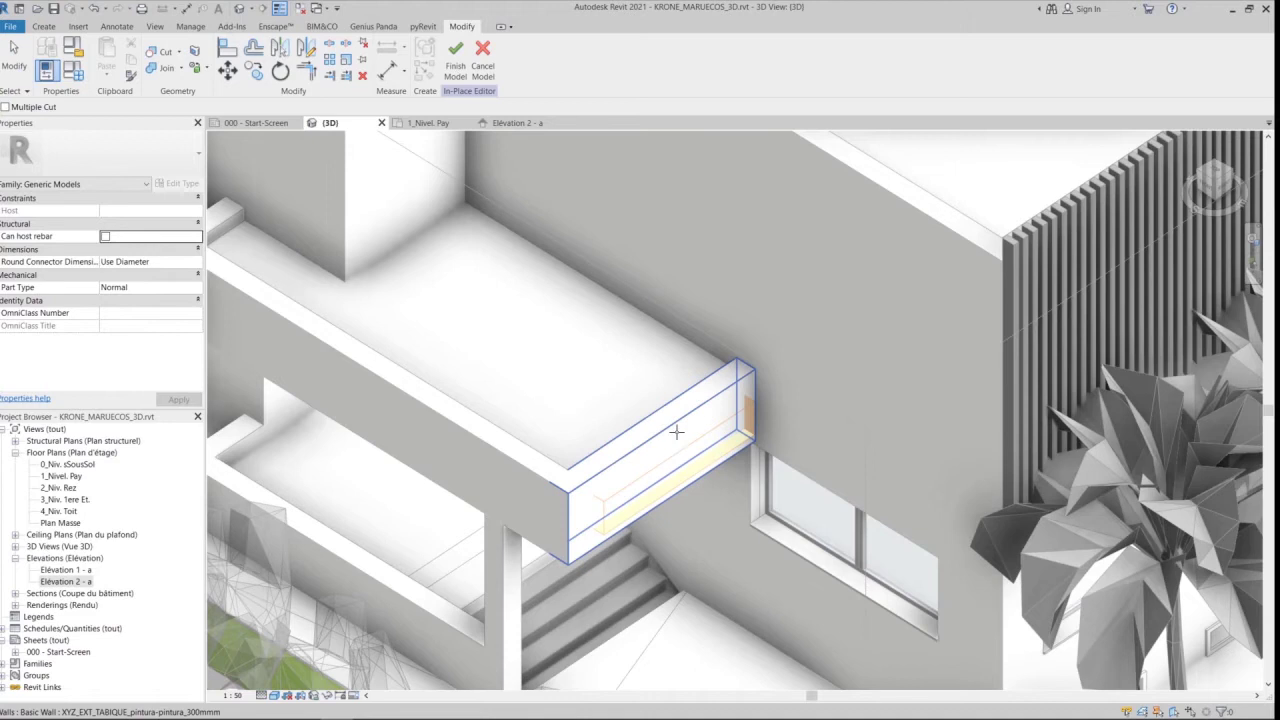
pyautogui.click(743, 413)
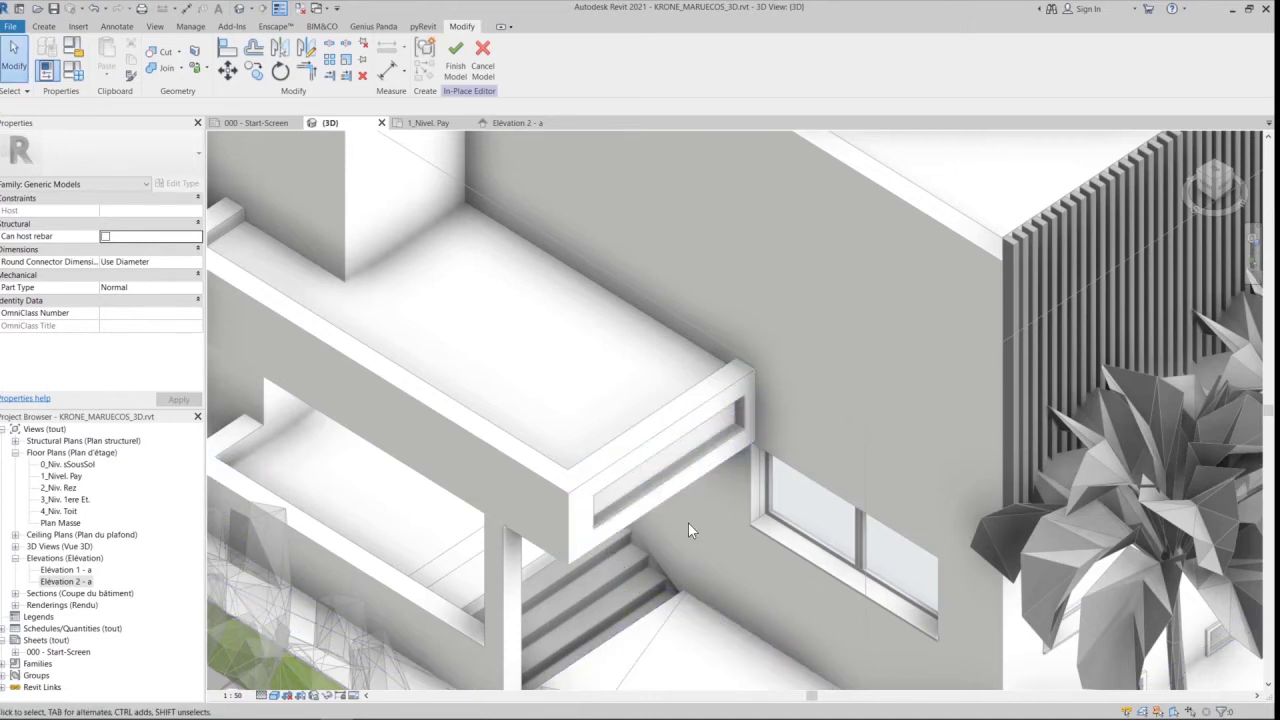
pyautogui.click(455, 60)
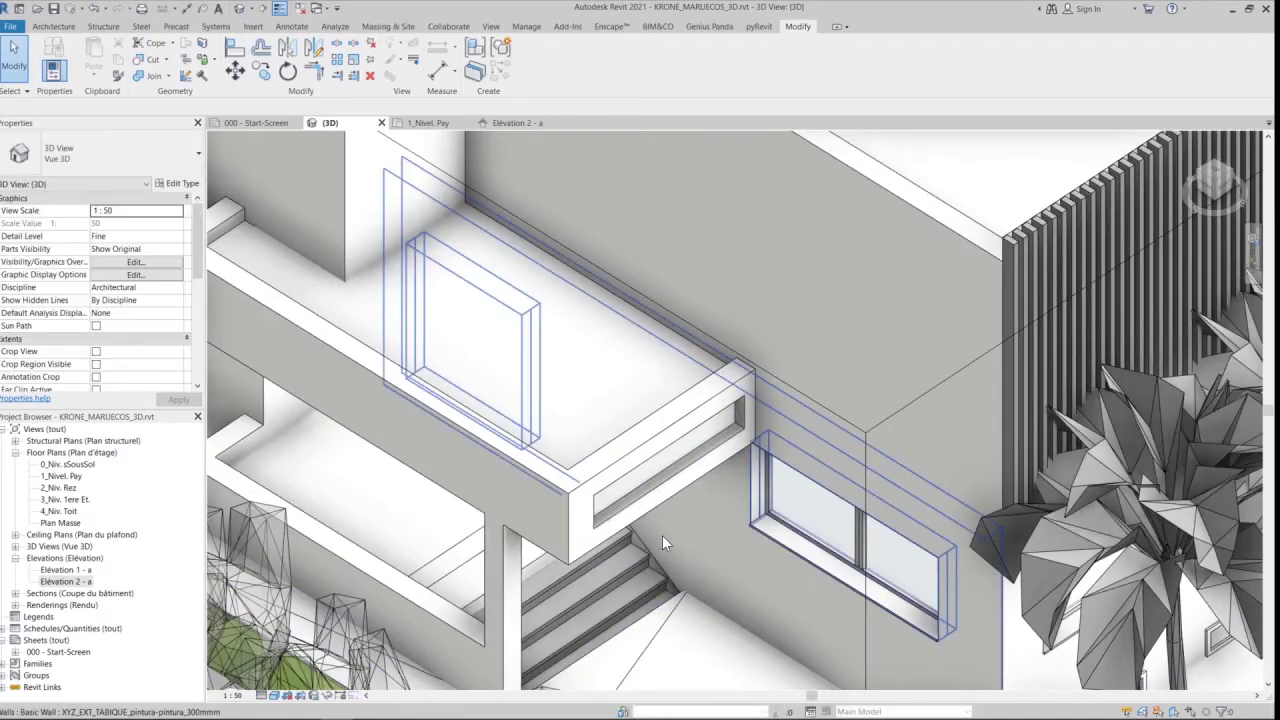
# Examine the finished recess in the canopy's end wall from a lower angle, checking the wall and the void separately
pyautogui.keyDown('shift'); pyautogui.moveTo(708, 560); pyautogui.dragTo(668, 425, button='middle'); pyautogui.keyUp('shift')
pyautogui.click(490, 251)
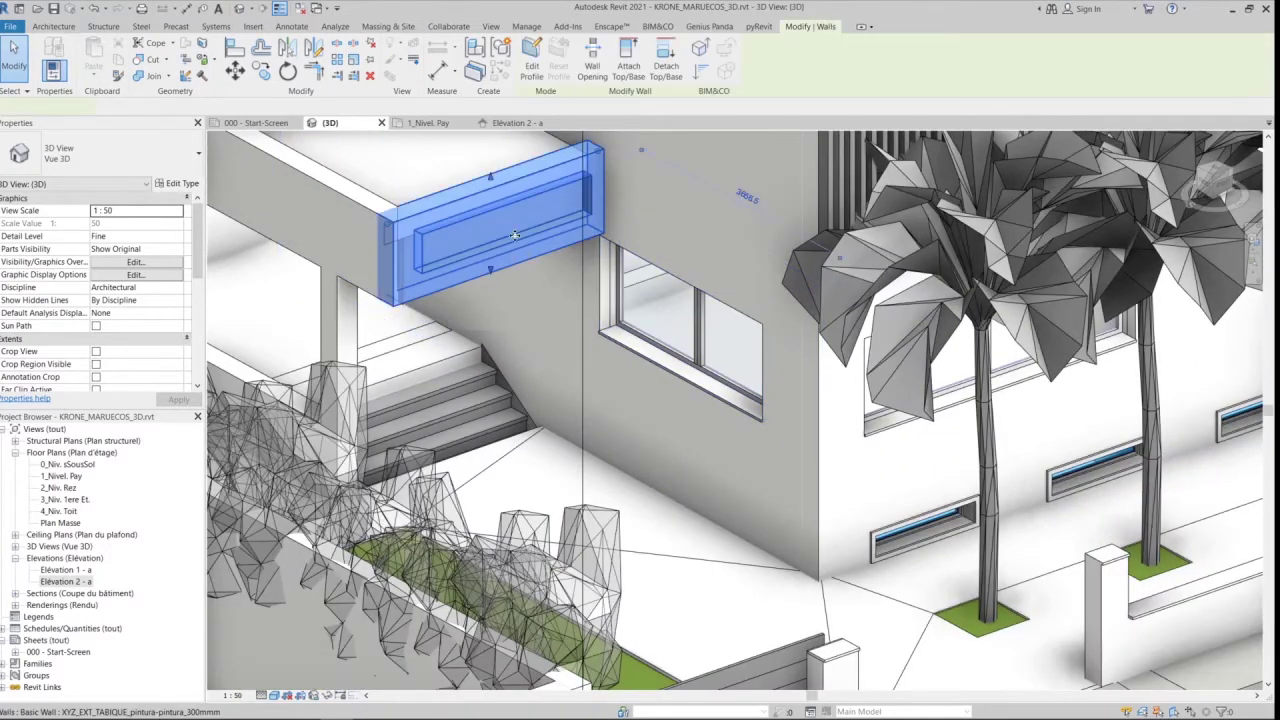
pyautogui.press('Escape')
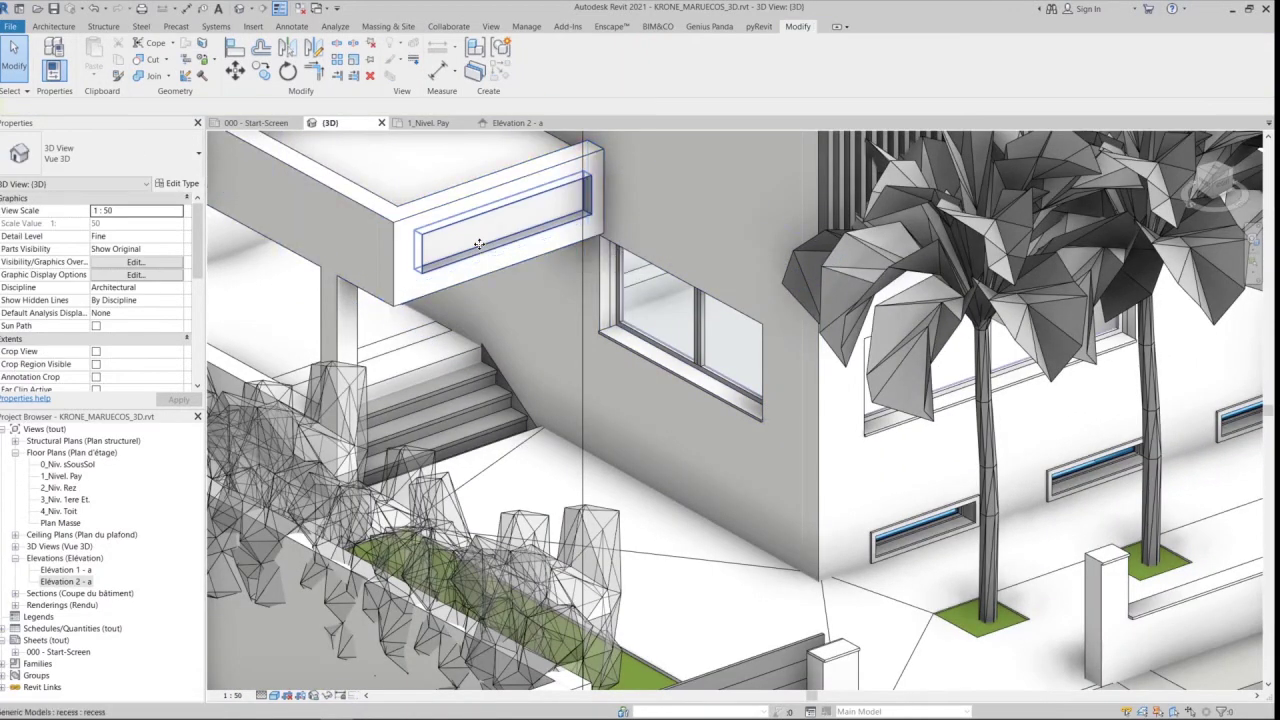
pyautogui.click(479, 244)
pyautogui.press('Escape')
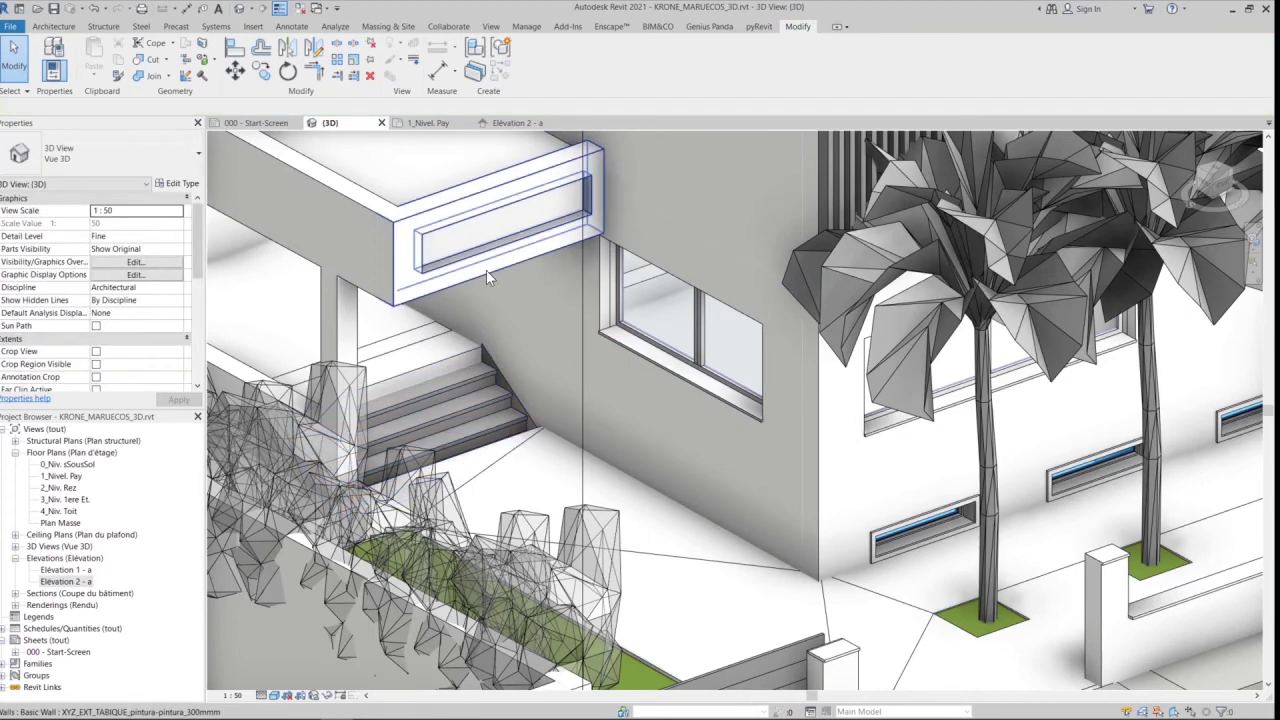
pyautogui.scroll(-10, 706, 484)
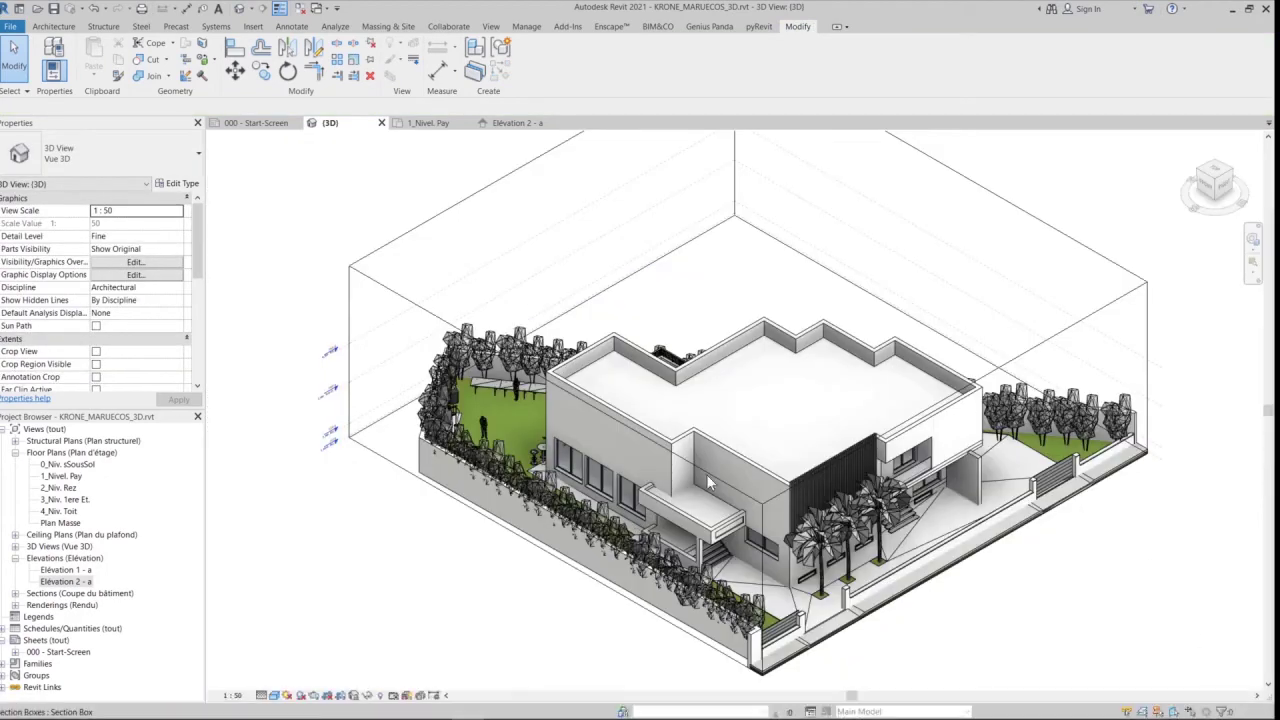
# Create another in-place model in the Generic Models category for the wall above the entrance canopy
pyautogui.scroll(10, 706, 474)
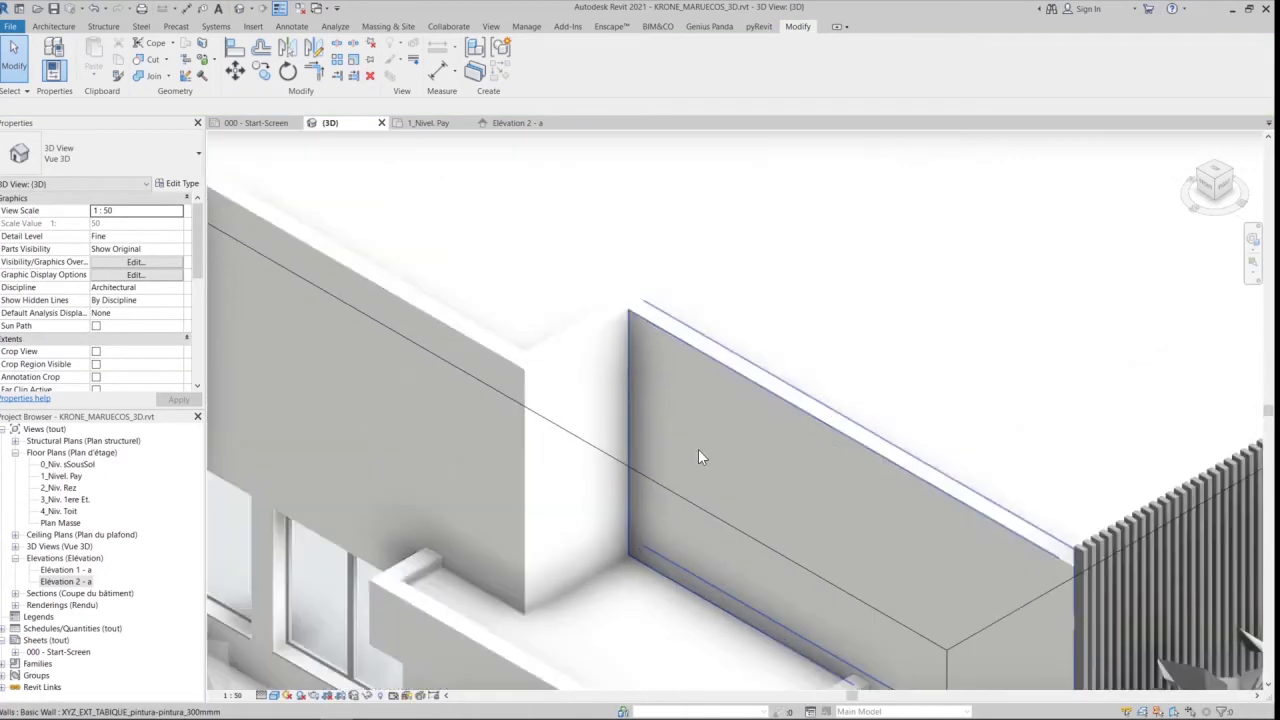
pyautogui.moveTo(698, 449); pyautogui.dragTo(625, 434, button='middle')
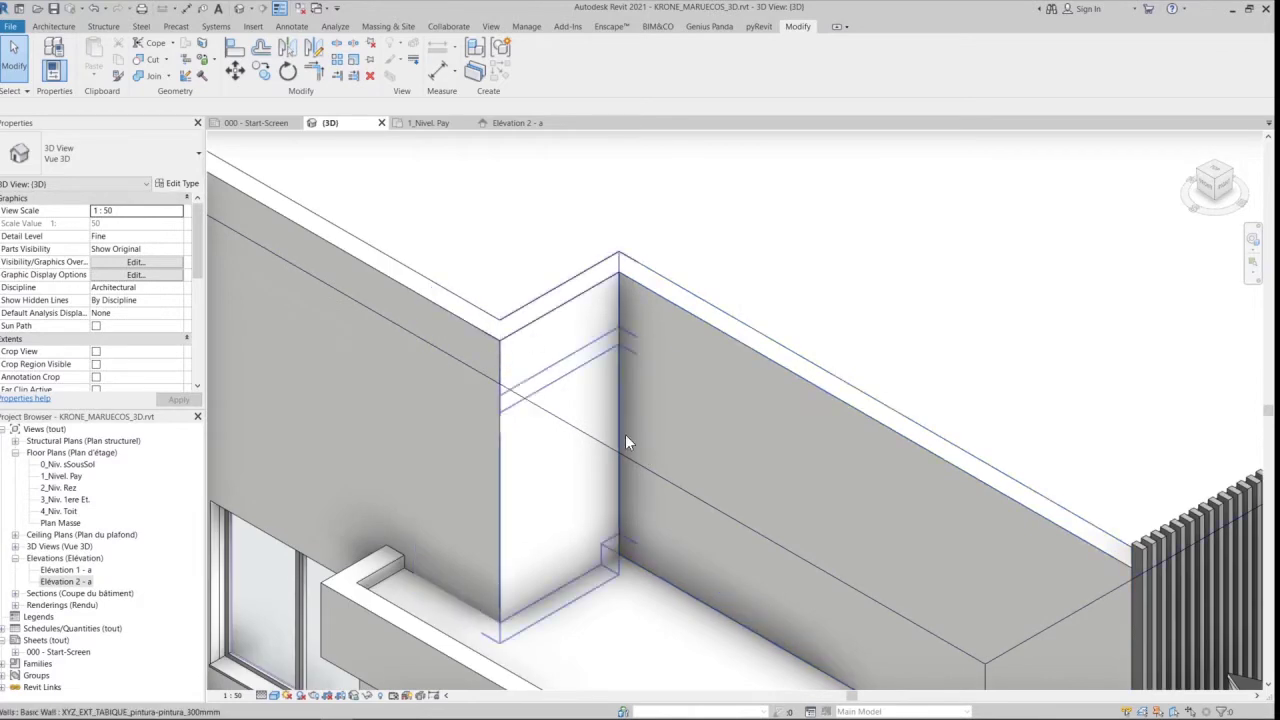
pyautogui.click(66, 25)
pyautogui.click(138, 72)
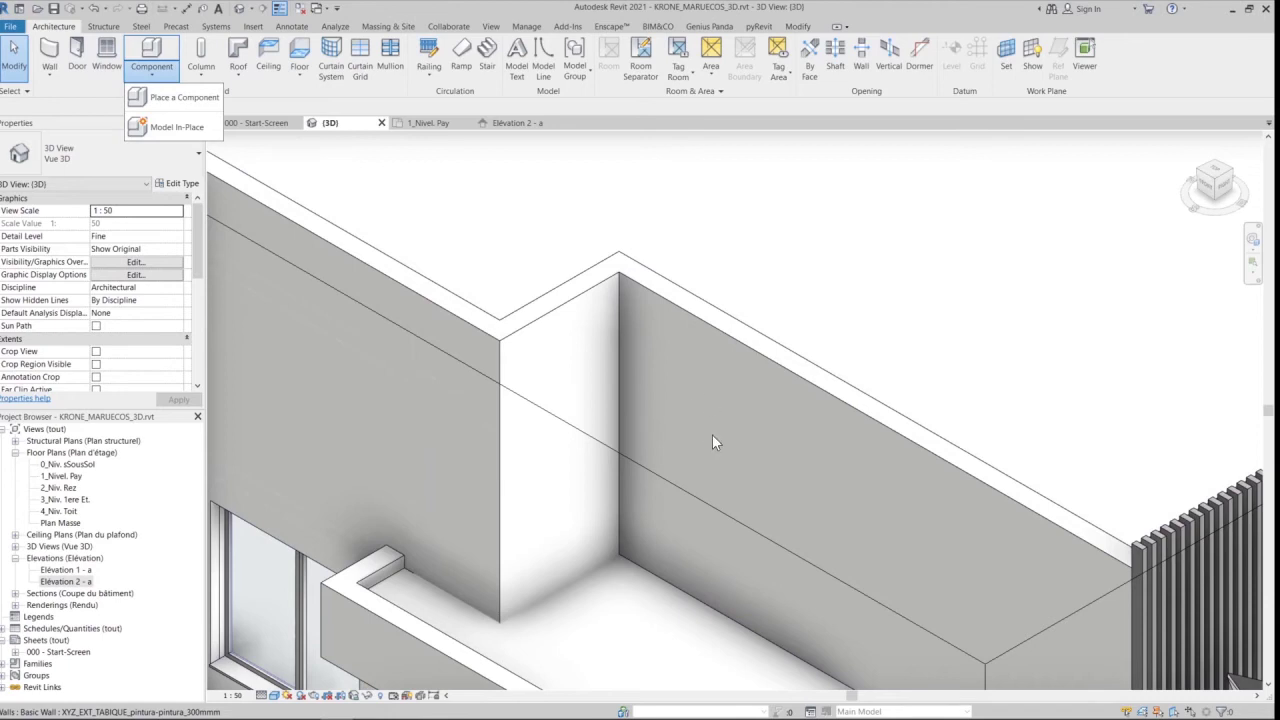
pyautogui.scroll(-4, 712, 442)
pyautogui.scroll(4, 707, 440)
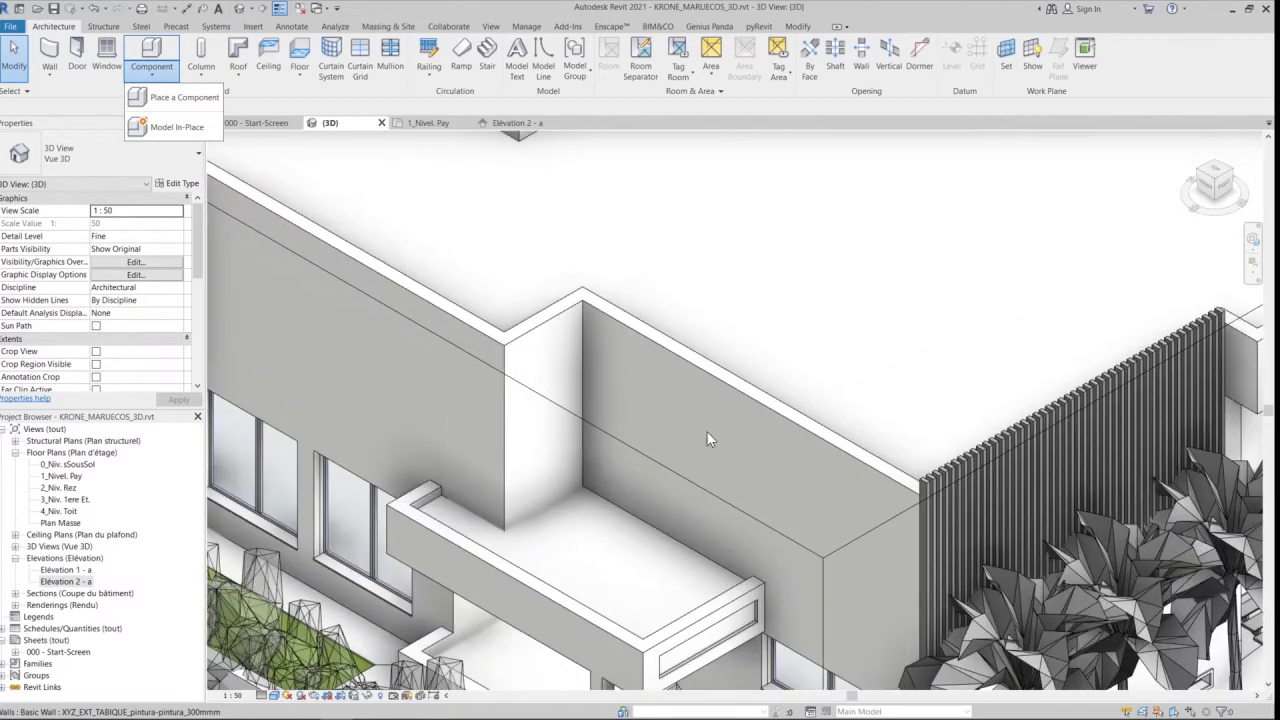
pyautogui.scroll(2, 707, 440)
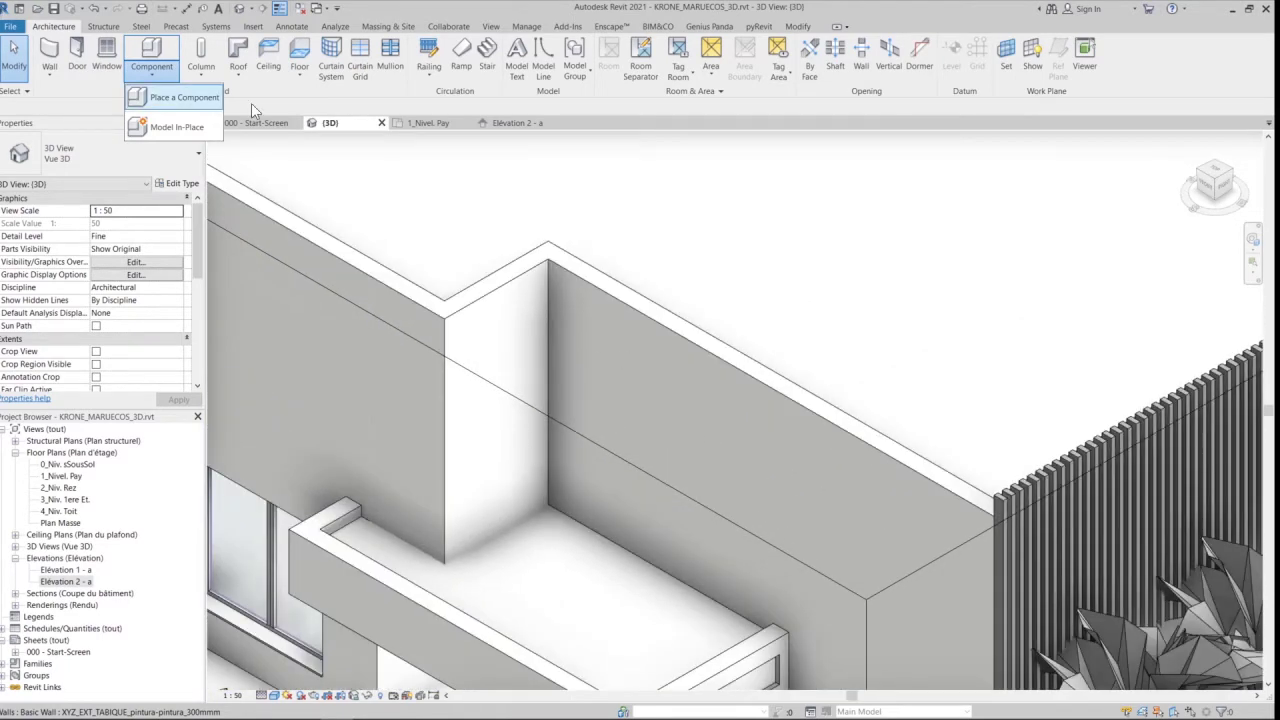
pyautogui.click(176, 127)
pyautogui.click(745, 257)
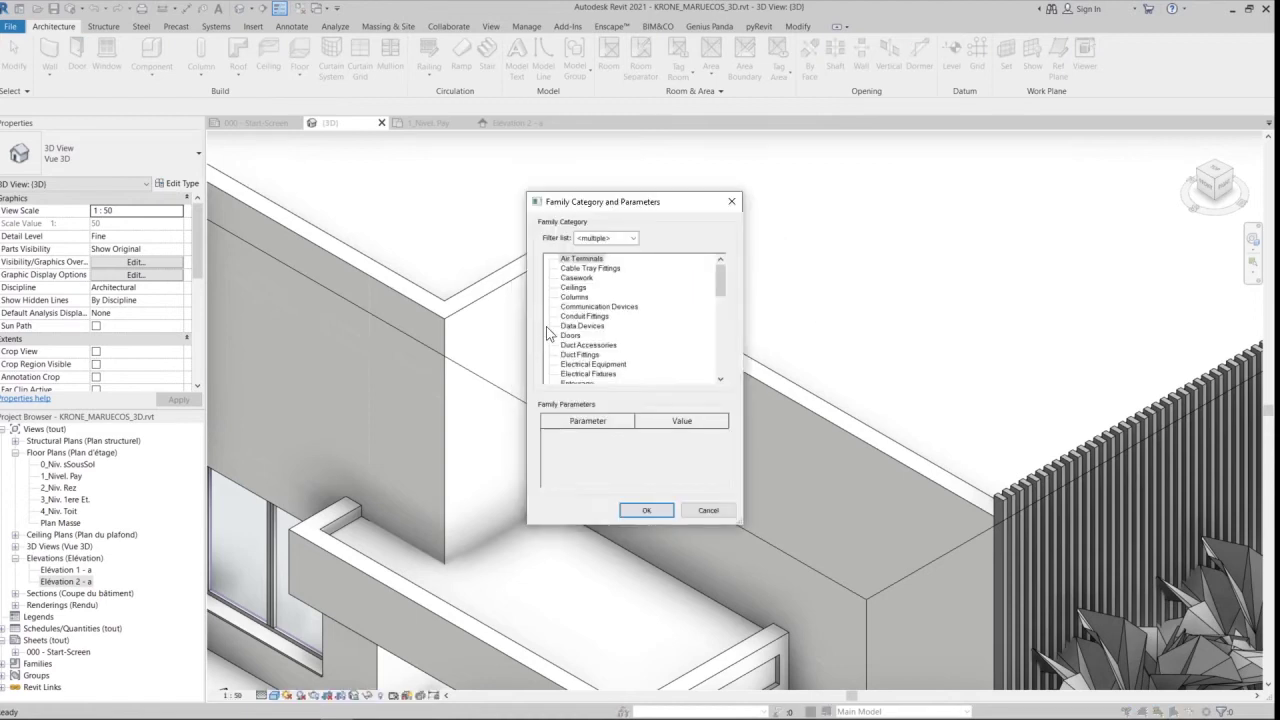
pyautogui.scroll(-2, 593, 366)
pyautogui.click(590, 364)
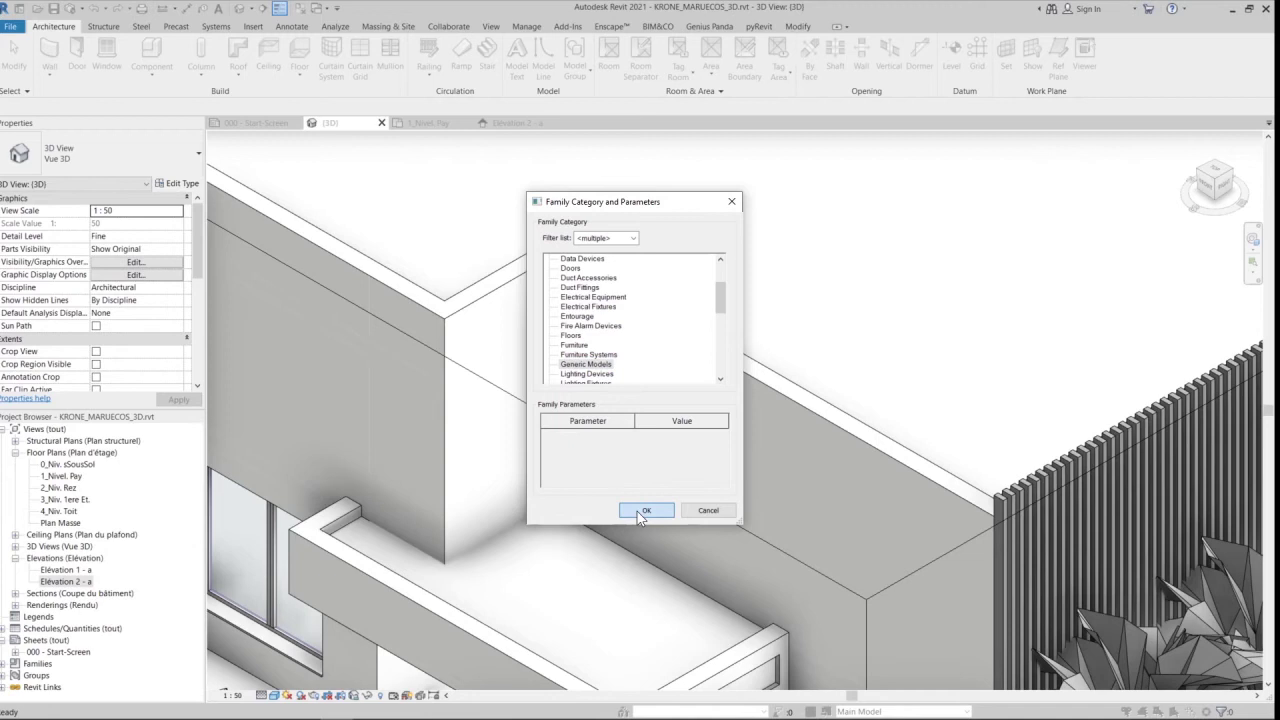
pyautogui.click(641, 511)
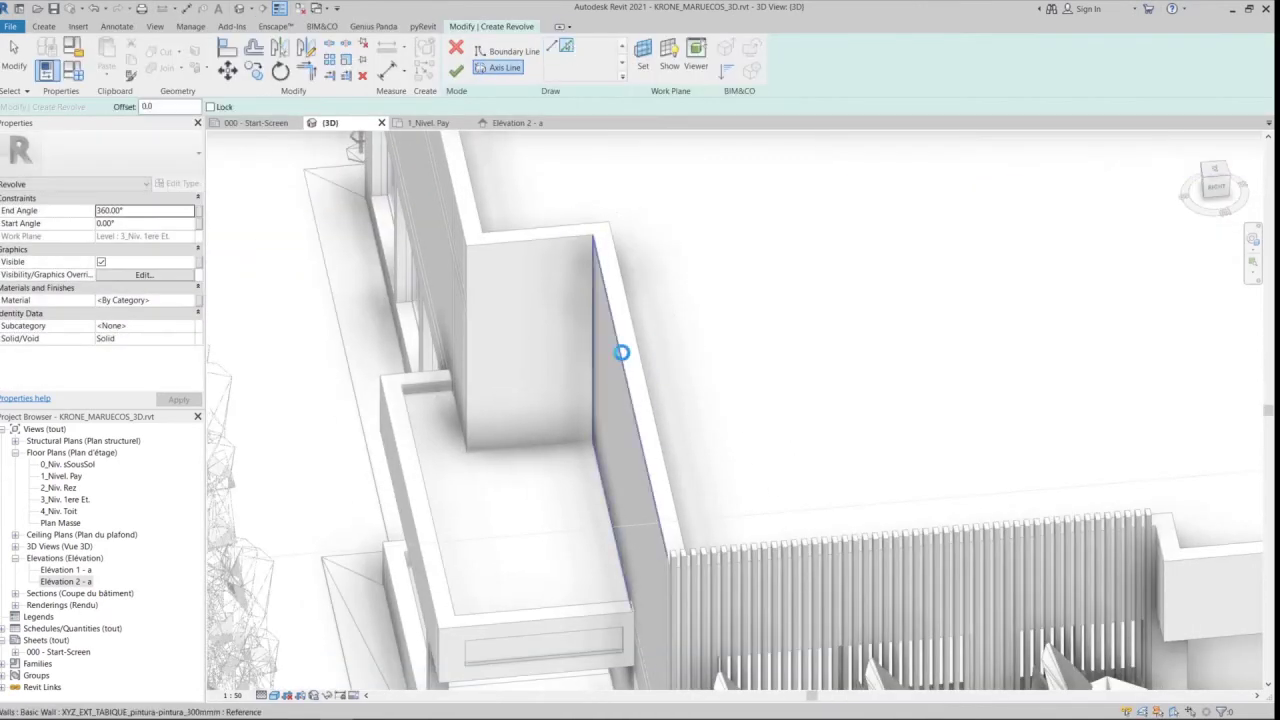
# Place the revolve's axis line along the base edge of the wall above the canopy and choose a rectangular boundary
pyautogui.click(622, 352)
pyautogui.keyDown('shift'); pyautogui.moveTo(622, 352); pyautogui.dragTo(623, 506, button='middle'); pyautogui.keyUp('shift')
pyautogui.scroll(2, 587, 498)
pyautogui.click(566, 48)
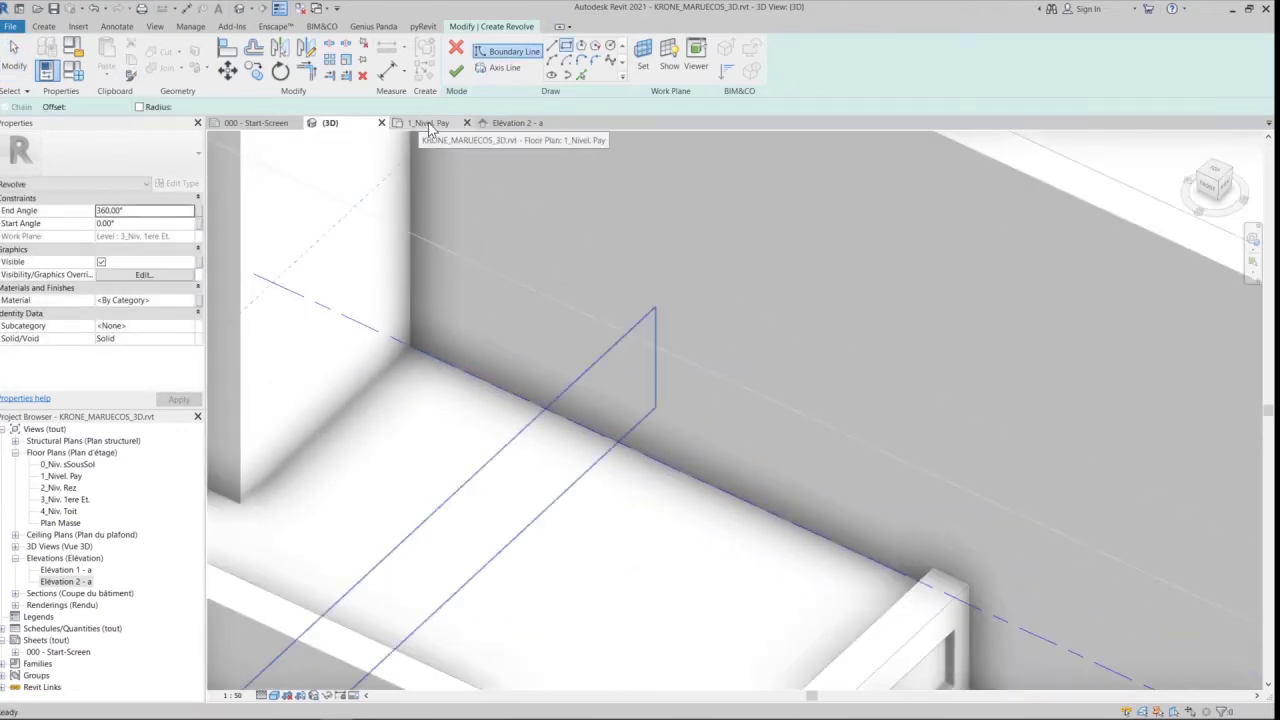
# Sketch a rectangular boundary along the wall in the 3_Niv. 1ere Et. plan, offset the axis outside it, and finish the revolve
pyautogui.click(430, 127)
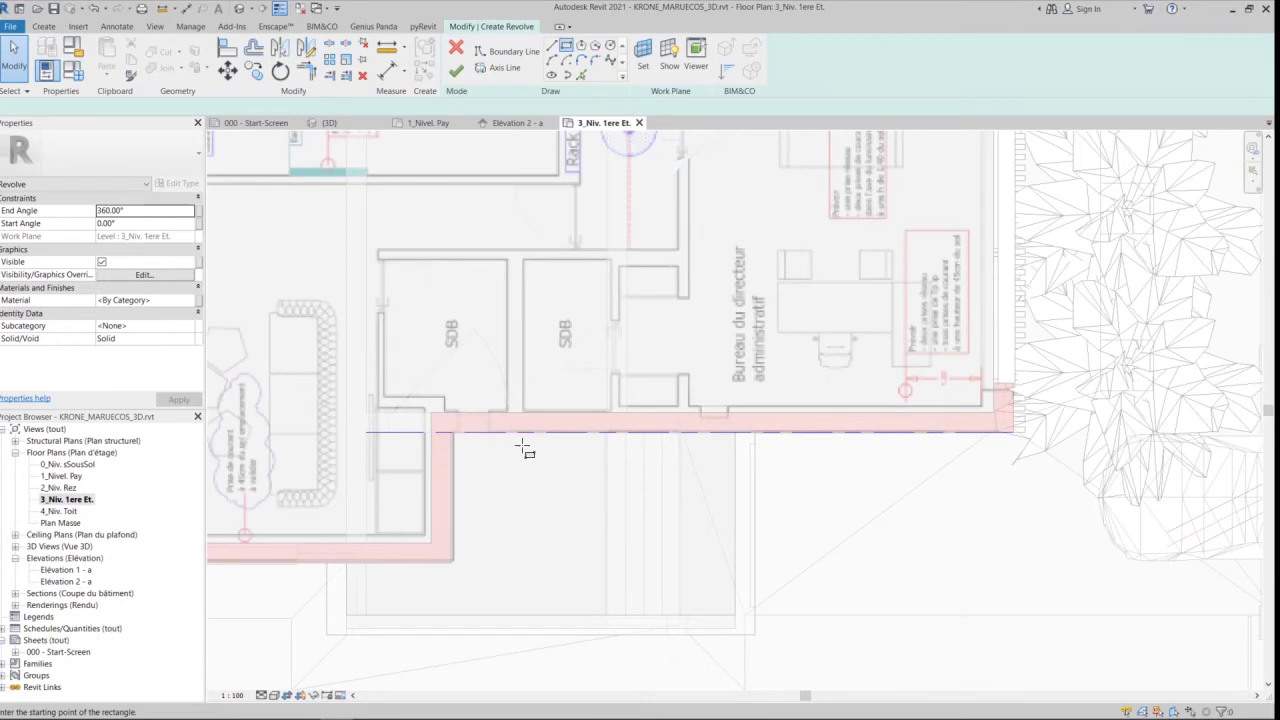
pyautogui.click(493, 422)
pyautogui.click(917, 379)
pyautogui.press('Escape')
pyautogui.press('Escape')
pyautogui.click(500, 432)
pyautogui.keyDown('ctrl'); pyautogui.moveTo(478, 345); pyautogui.dragTo(1005, 543); pyautogui.keyUp('ctrl')
pyautogui.moveTo(956, 432); pyautogui.dragTo(956, 465)
pyautogui.click(456, 71)
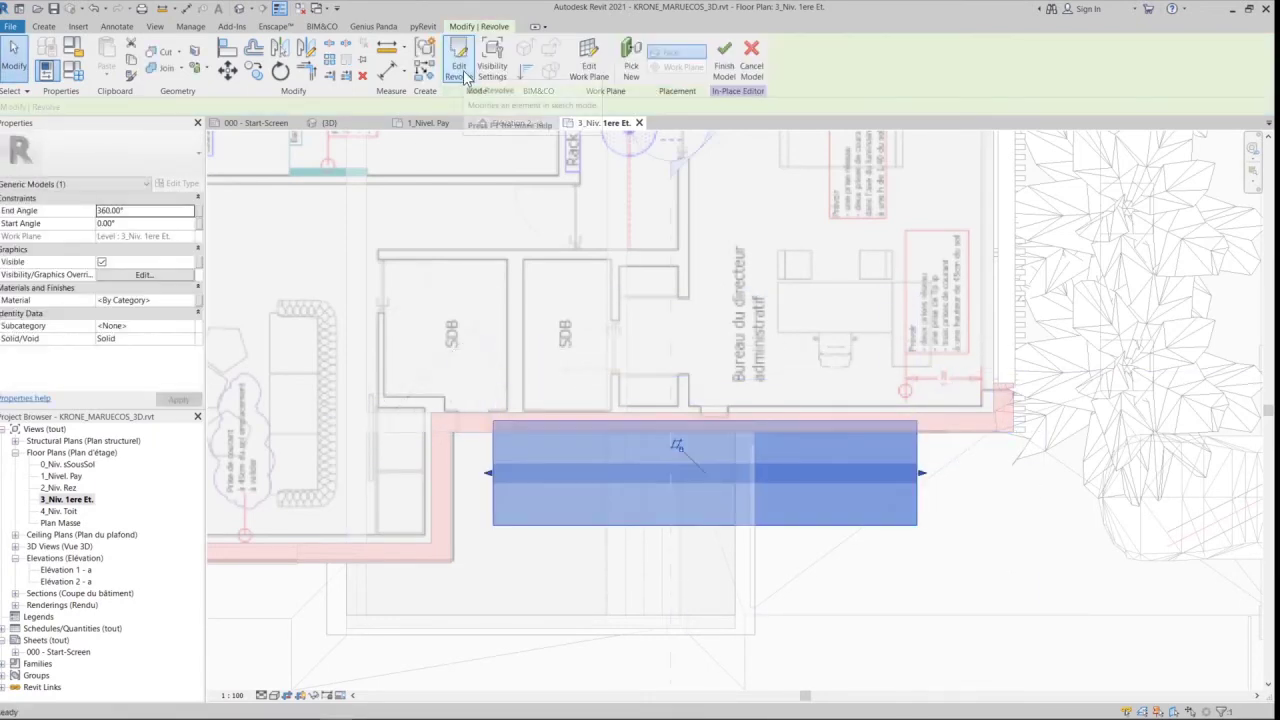
# Select the revolve in the 3D view and change it from solid to void
pyautogui.click(331, 123)
pyautogui.scroll(-4, 755, 508)
pyautogui.click(733, 522)
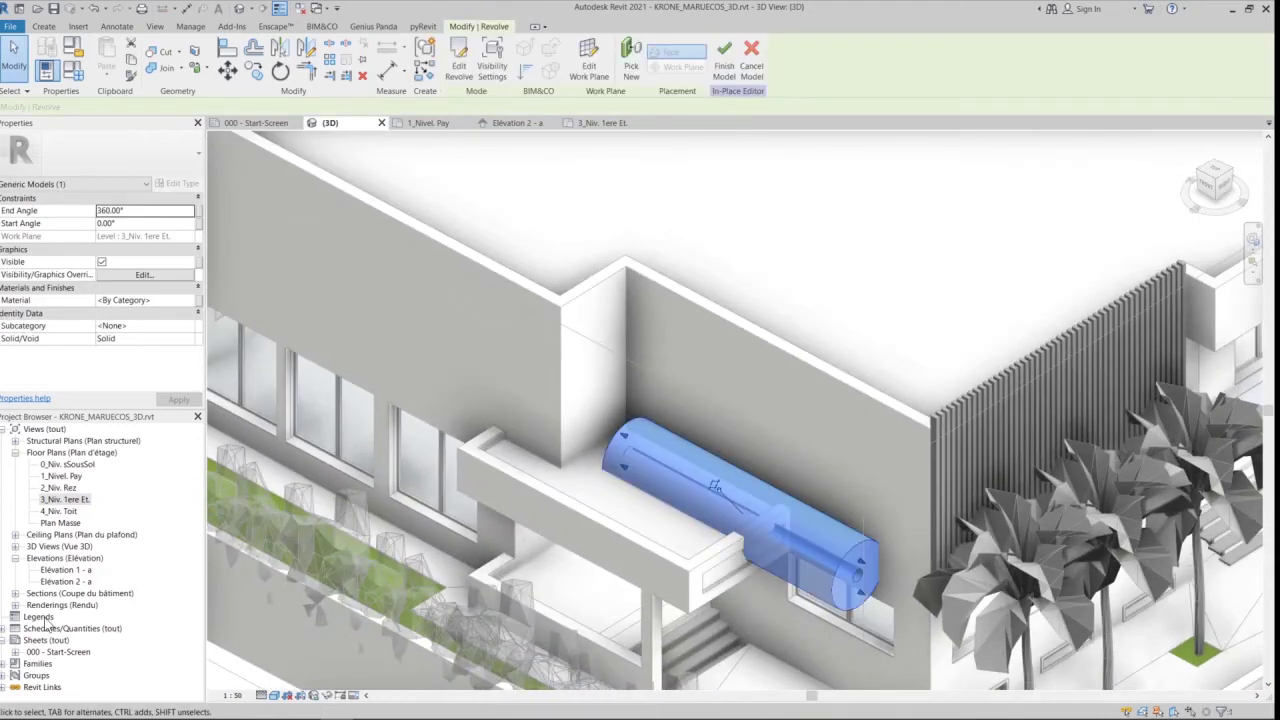
pyautogui.click(150, 338)
pyautogui.click(125, 361)
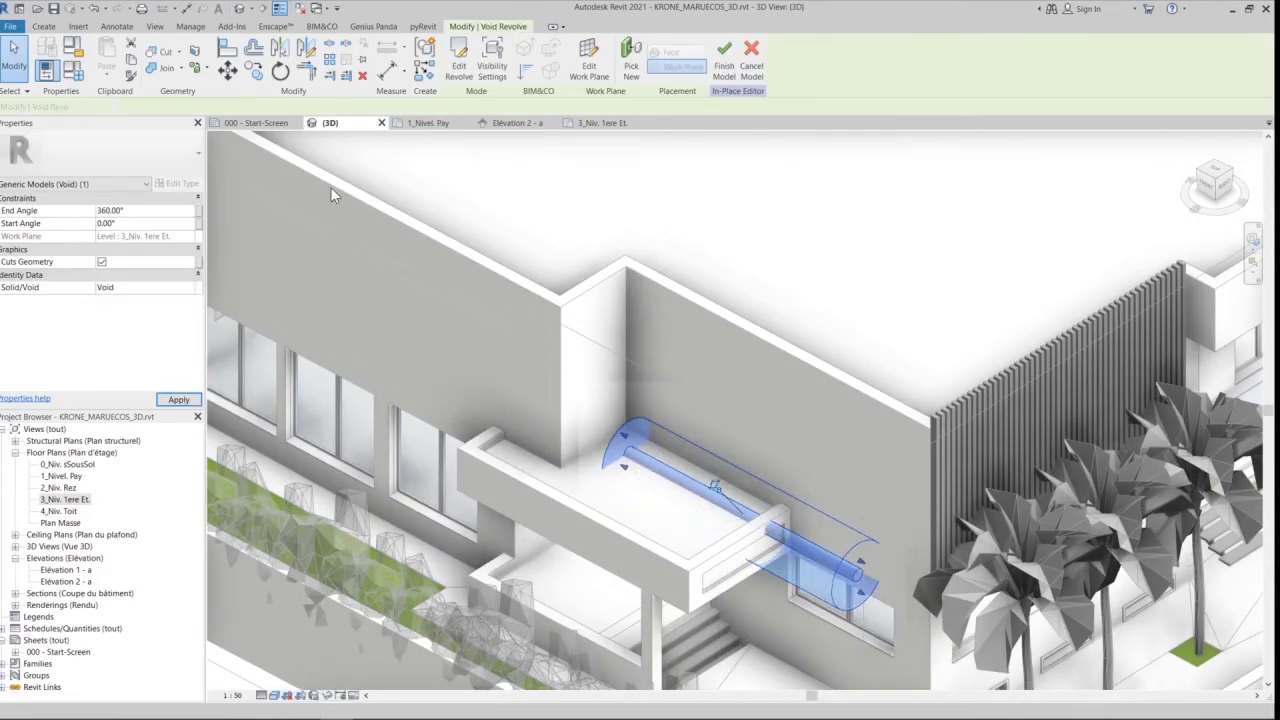
# Cut the void revolve out of the wall above the entrance canopy
pyautogui.click(165, 51)
pyautogui.click(768, 350)
pyautogui.click(757, 522)
pyautogui.press('Escape')
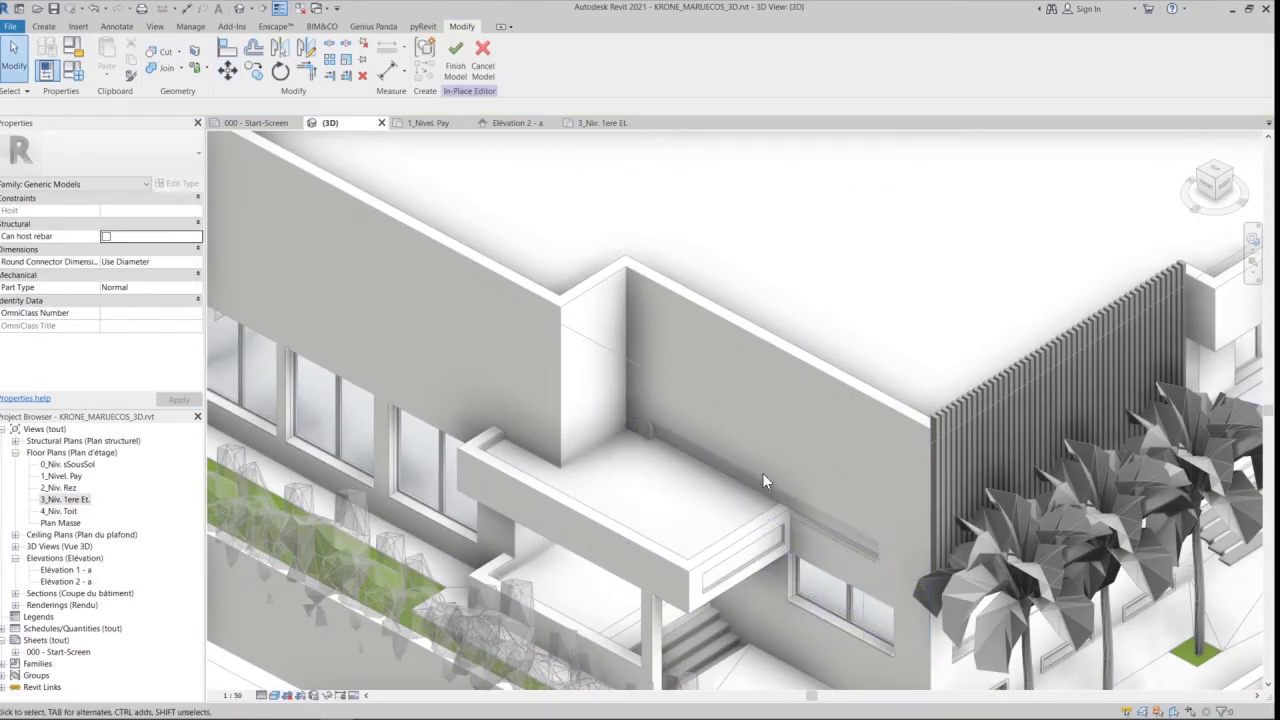
# Try to edit and move the void revolve upward in the right side view
pyautogui.click(764, 477)
pyautogui.click(1225, 187)
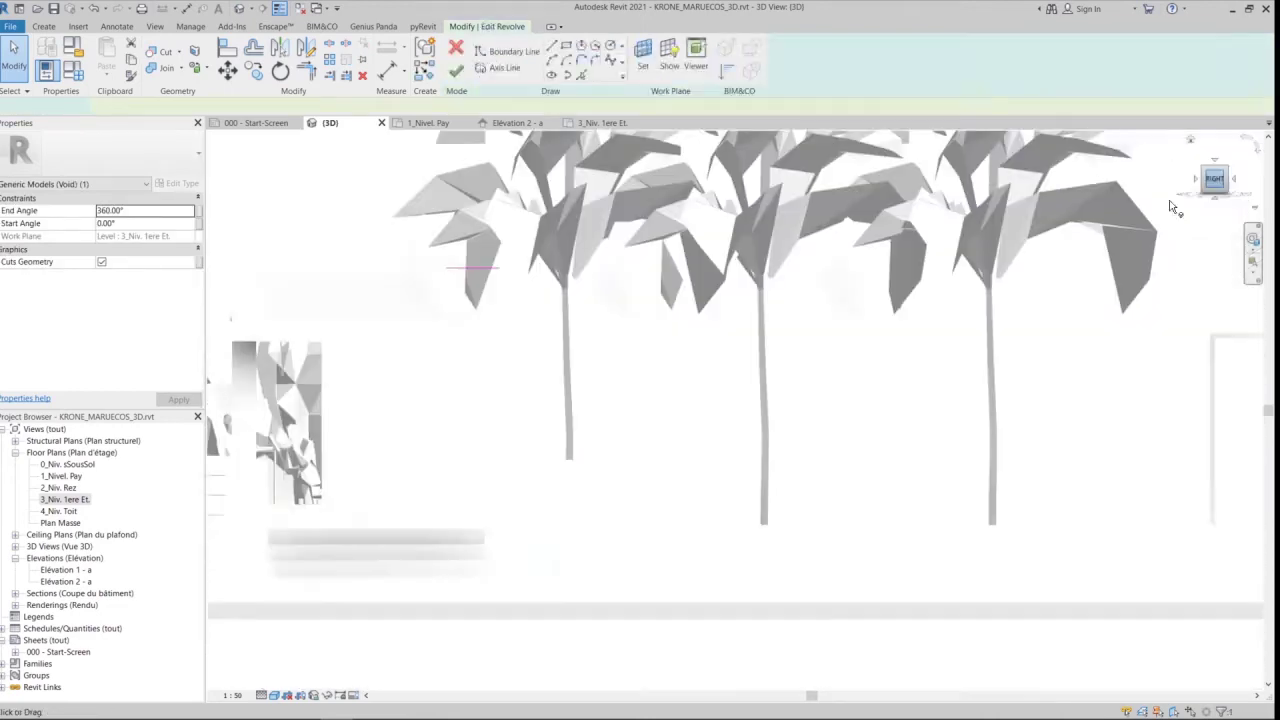
pyautogui.moveTo(448, 296)
pyautogui.mouseDown(button='middle')
pyautogui.moveTo(766, 477)
pyautogui.moveTo(827, 593)
pyautogui.moveTo(675, 427)
pyautogui.mouseUp(button='middle')
pyautogui.click(456, 71)
pyautogui.click(1215, 182)
pyautogui.press('m')
pyautogui.press('v')
pyautogui.click(671, 186)
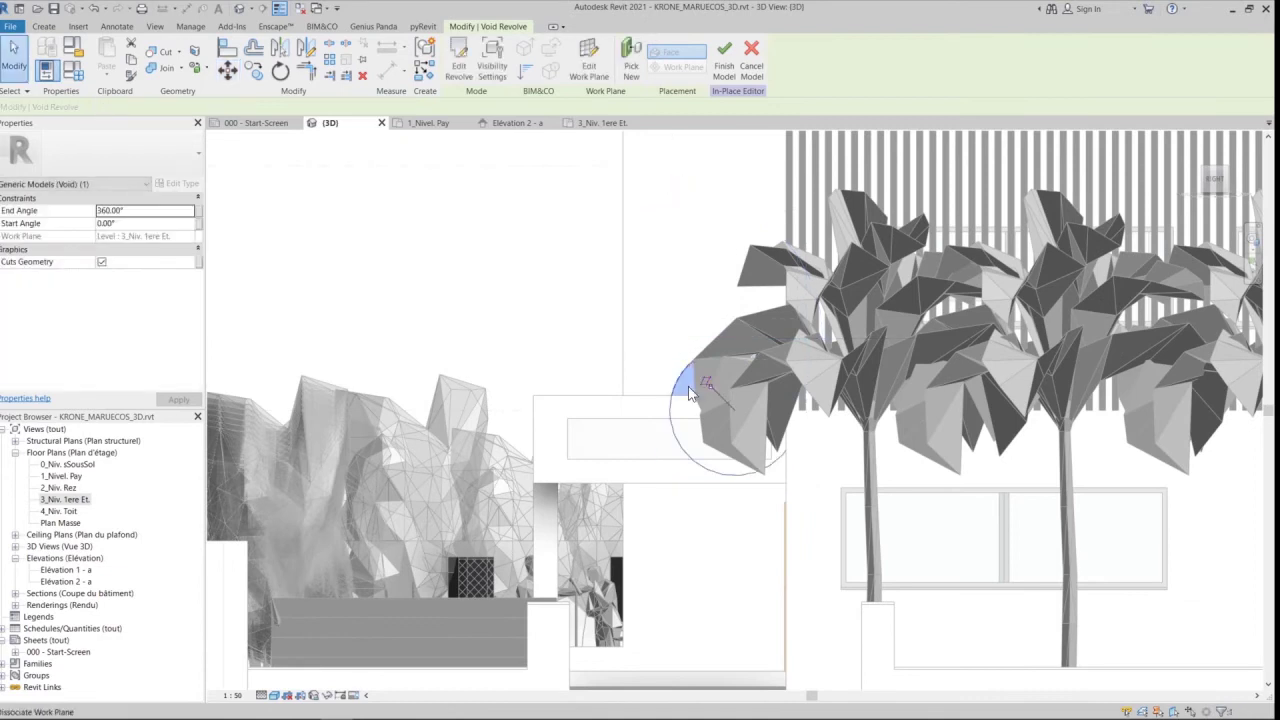
pyautogui.press('Escape')
# Shorten the void revolve lengthwise from its far end in the front view
pyautogui.keyDown('shift'); pyautogui.moveTo(752, 460); pyautogui.dragTo(840, 565, button='middle'); pyautogui.keyUp('shift')
pyautogui.click(812, 389)
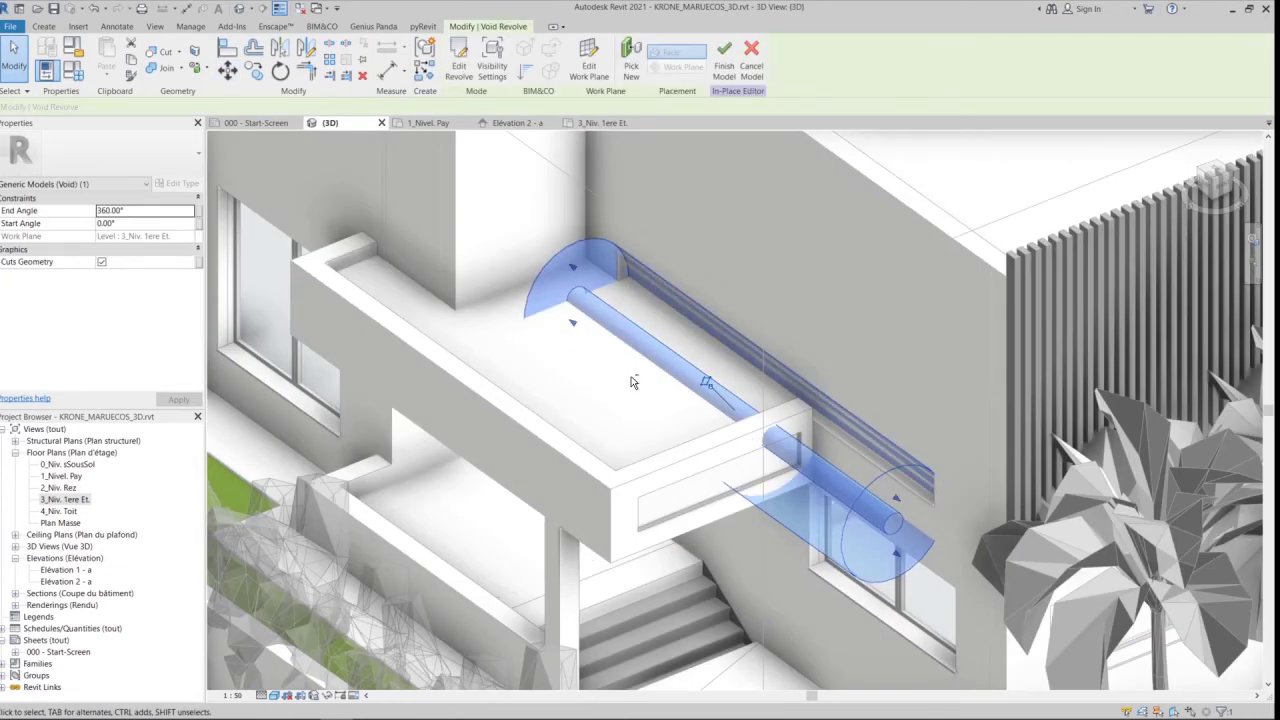
pyautogui.keyDown('shift'); pyautogui.moveTo(631, 376); pyautogui.dragTo(732, 340, button='middle'); pyautogui.keyUp('shift')
pyautogui.click(1213, 184)
pyautogui.click(44, 27)
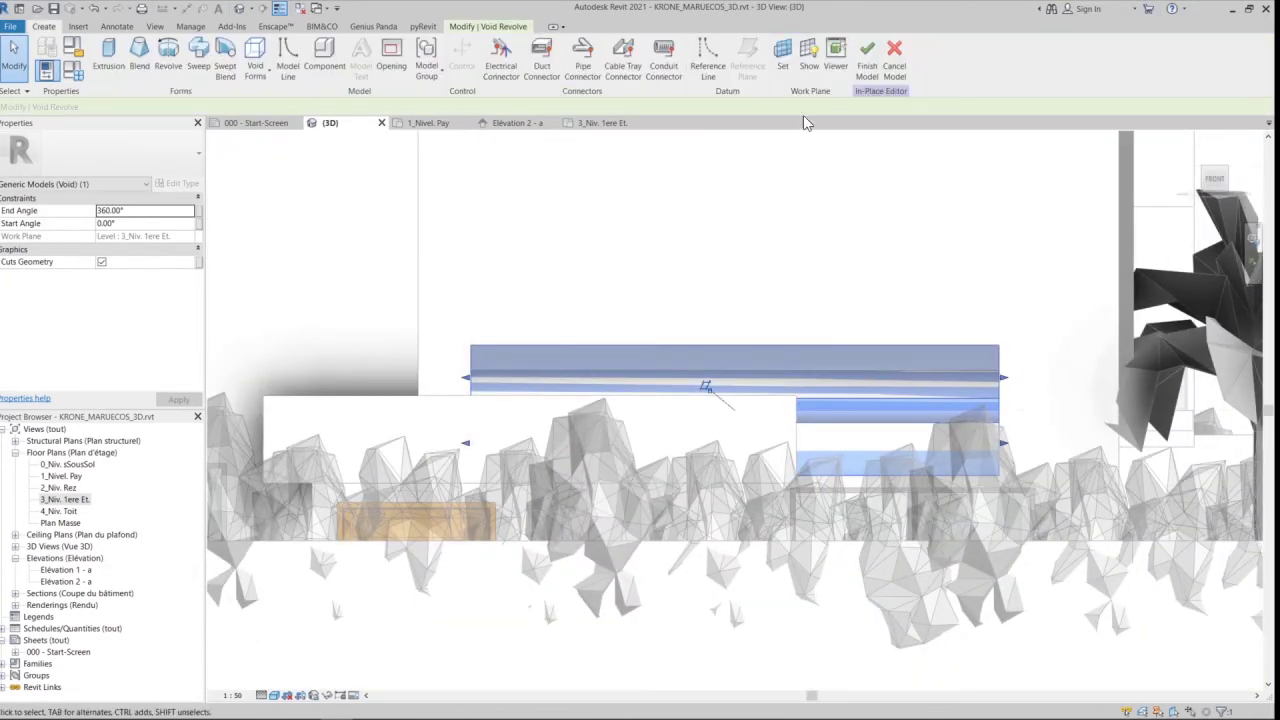
pyautogui.keyDown('shift'); pyautogui.moveTo(737, 466); pyautogui.dragTo(323, 229, button='middle'); pyautogui.keyUp('shift')
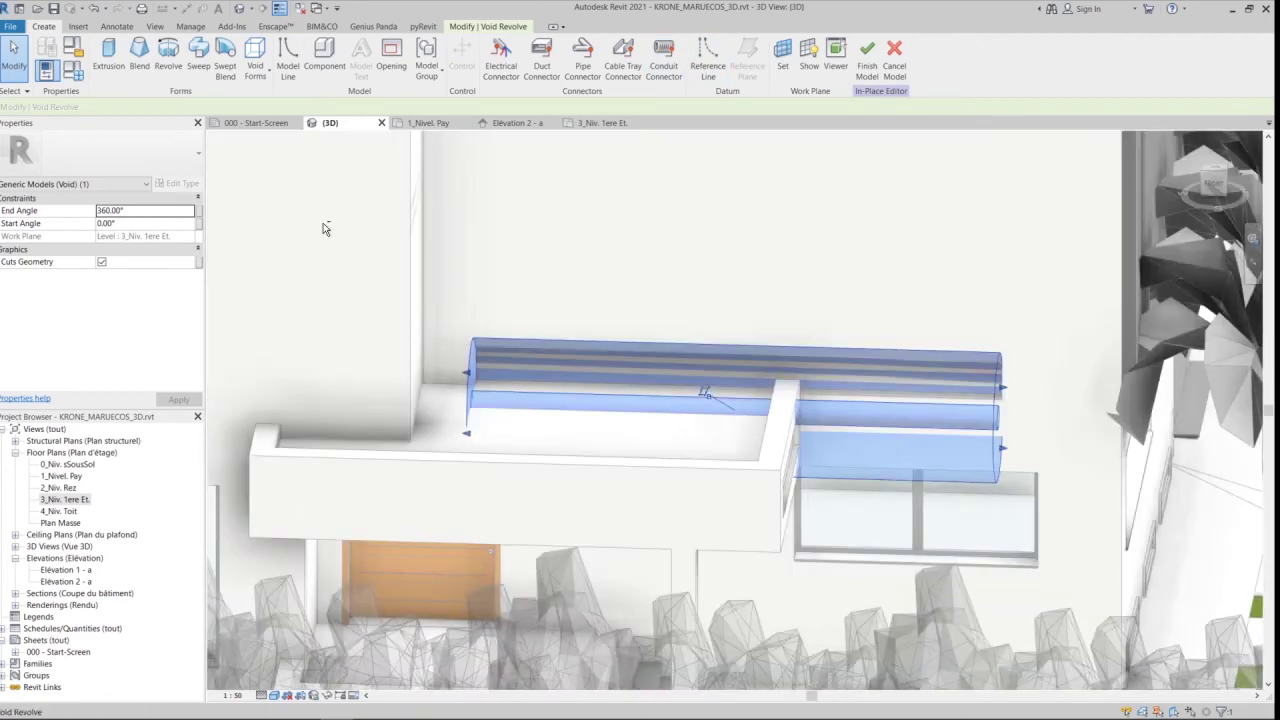
pyautogui.click(1213, 184)
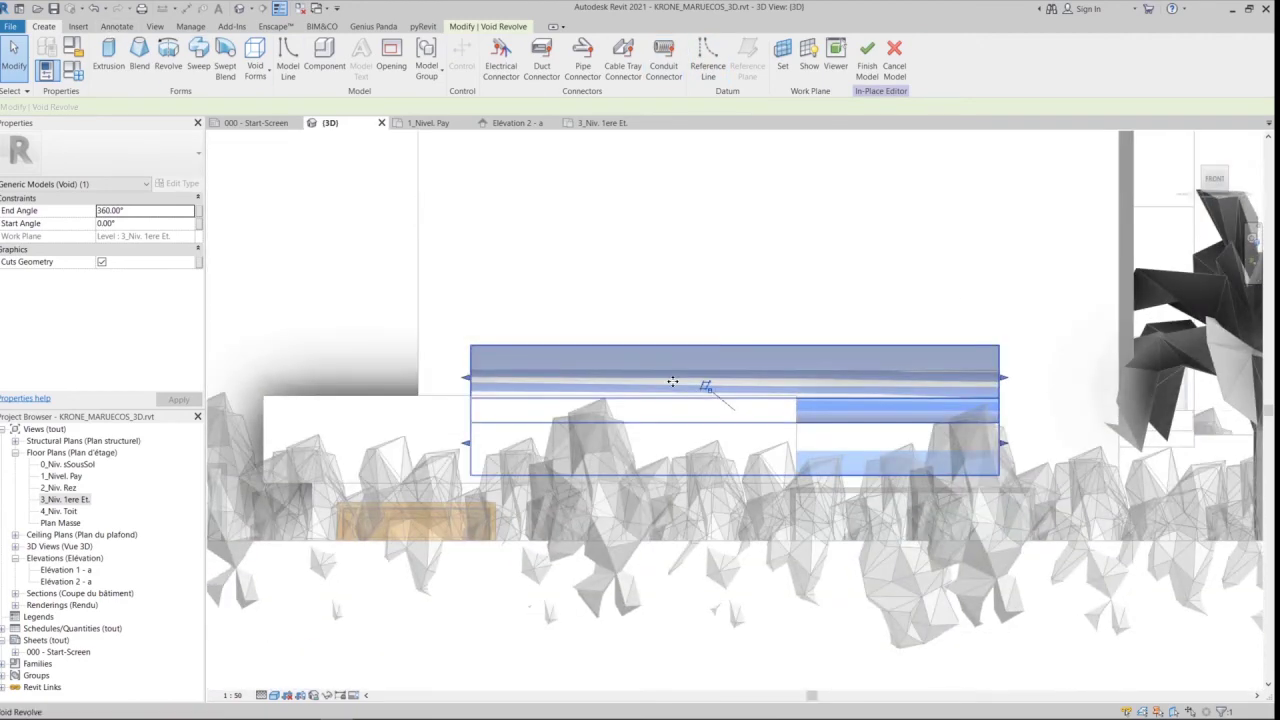
pyautogui.moveTo(1004, 378); pyautogui.dragTo(806, 378)
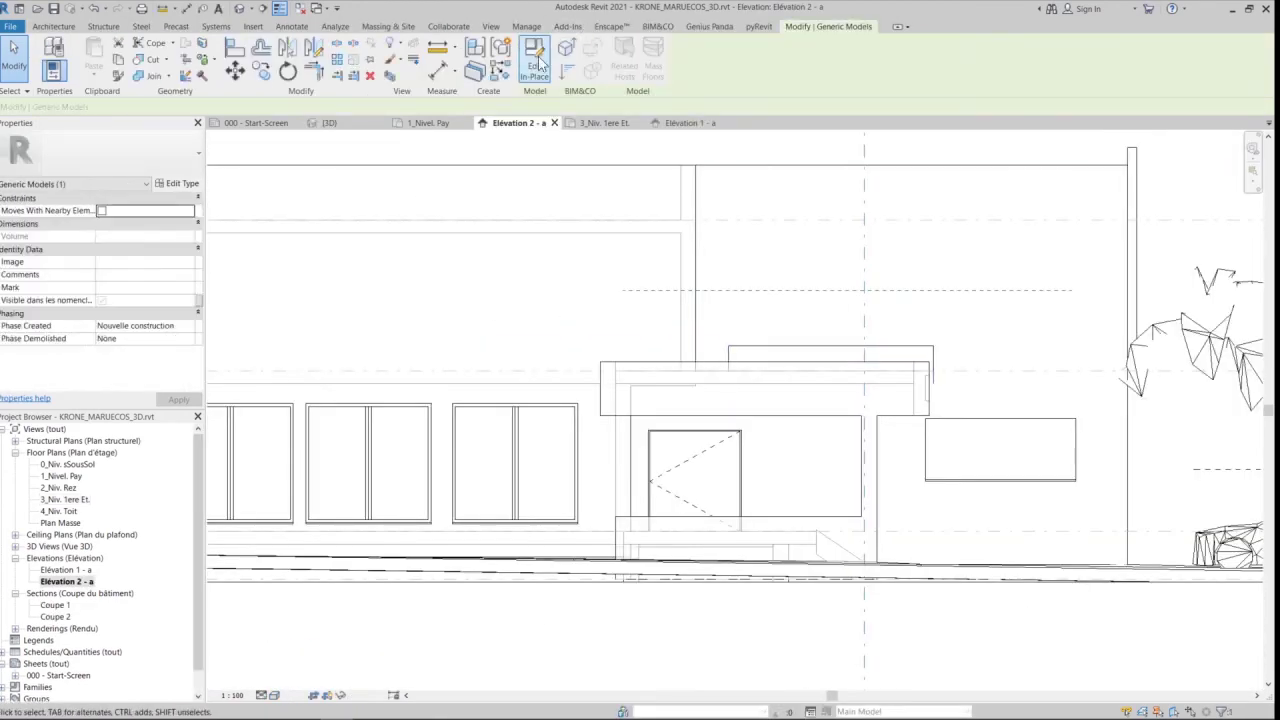
# Edit the in-place model in Elévation 2 - a and move the void revolve onto the reference plane above the canopy
pyautogui.click(534, 58)
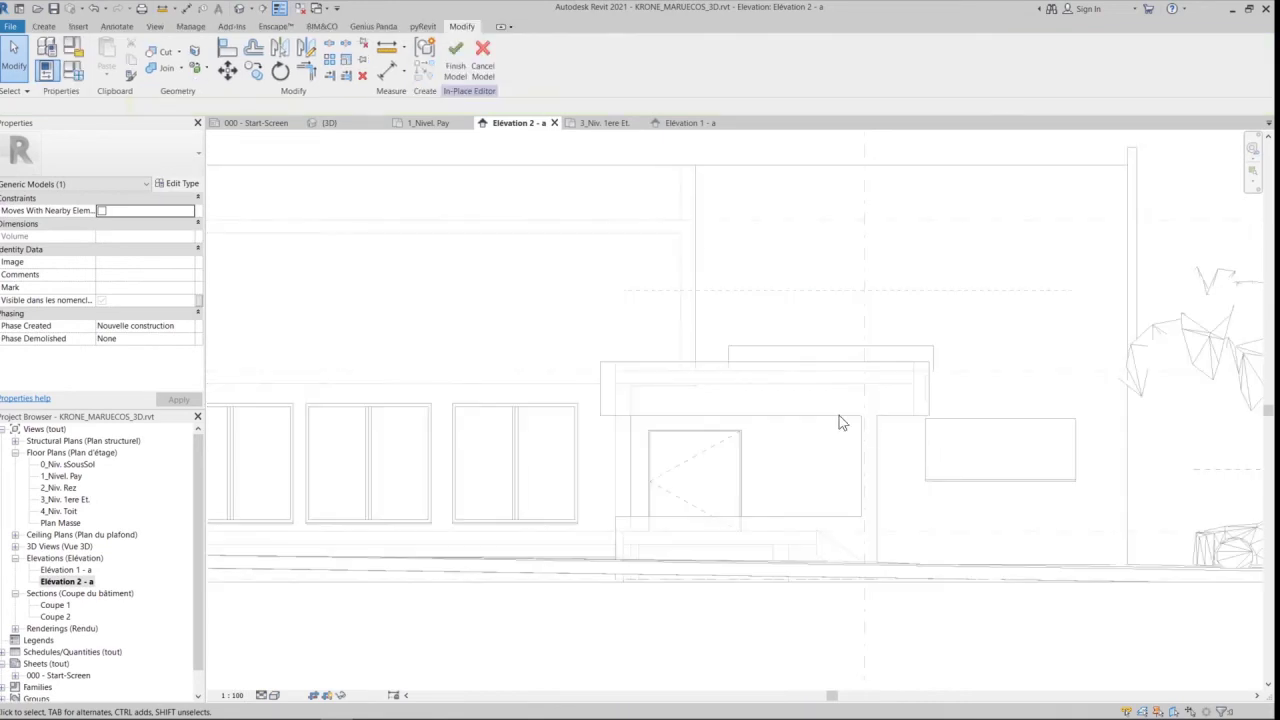
pyautogui.click(837, 411)
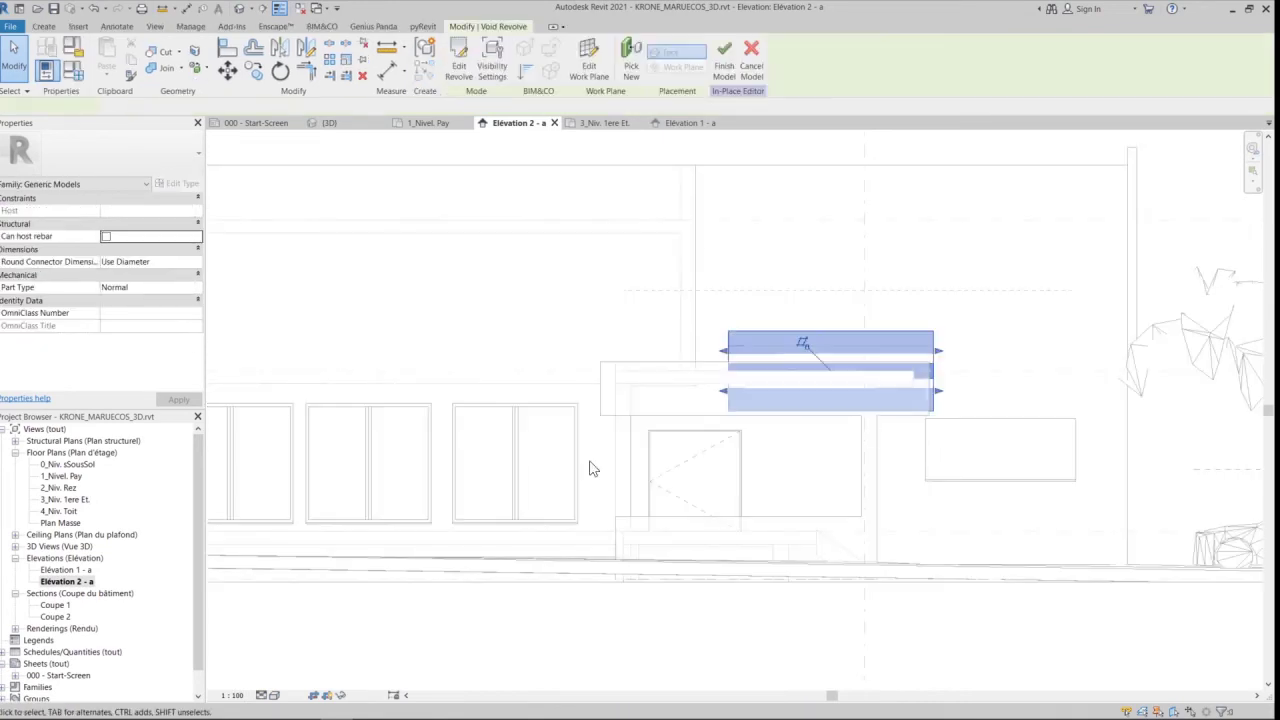
pyautogui.click(633, 66)
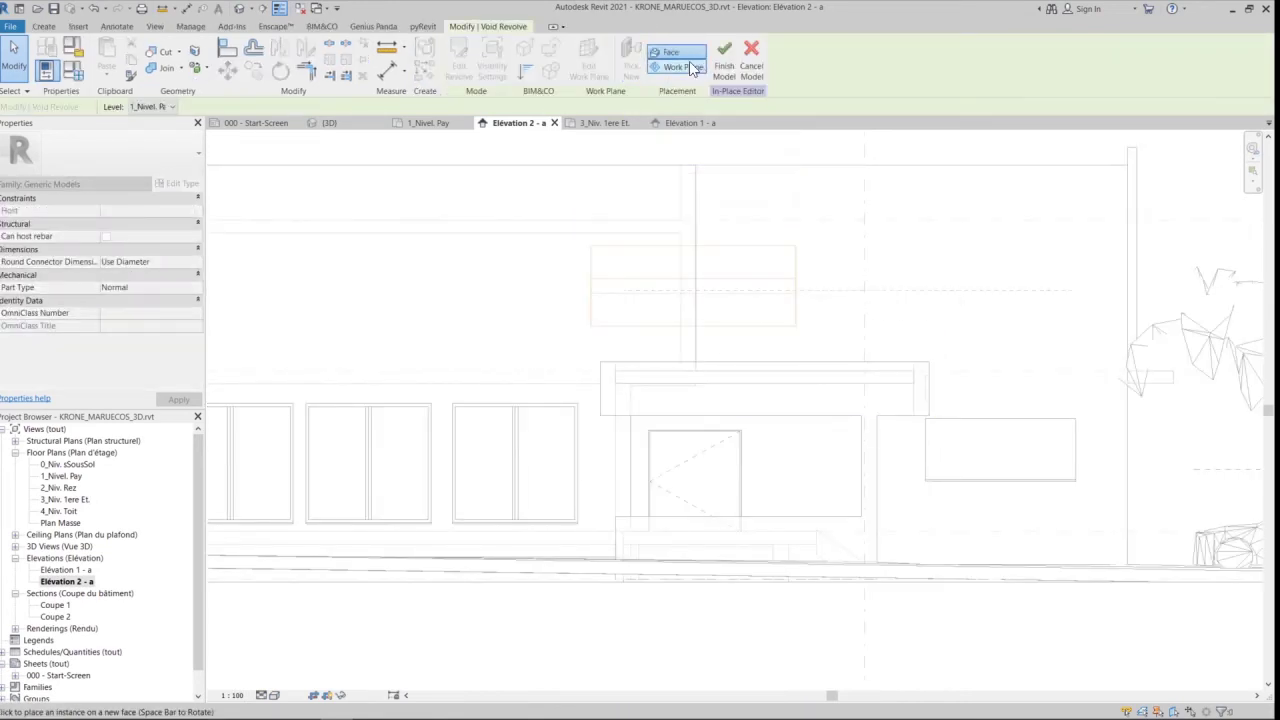
pyautogui.click(683, 67)
pyautogui.click(590, 448)
pyautogui.click(832, 290)
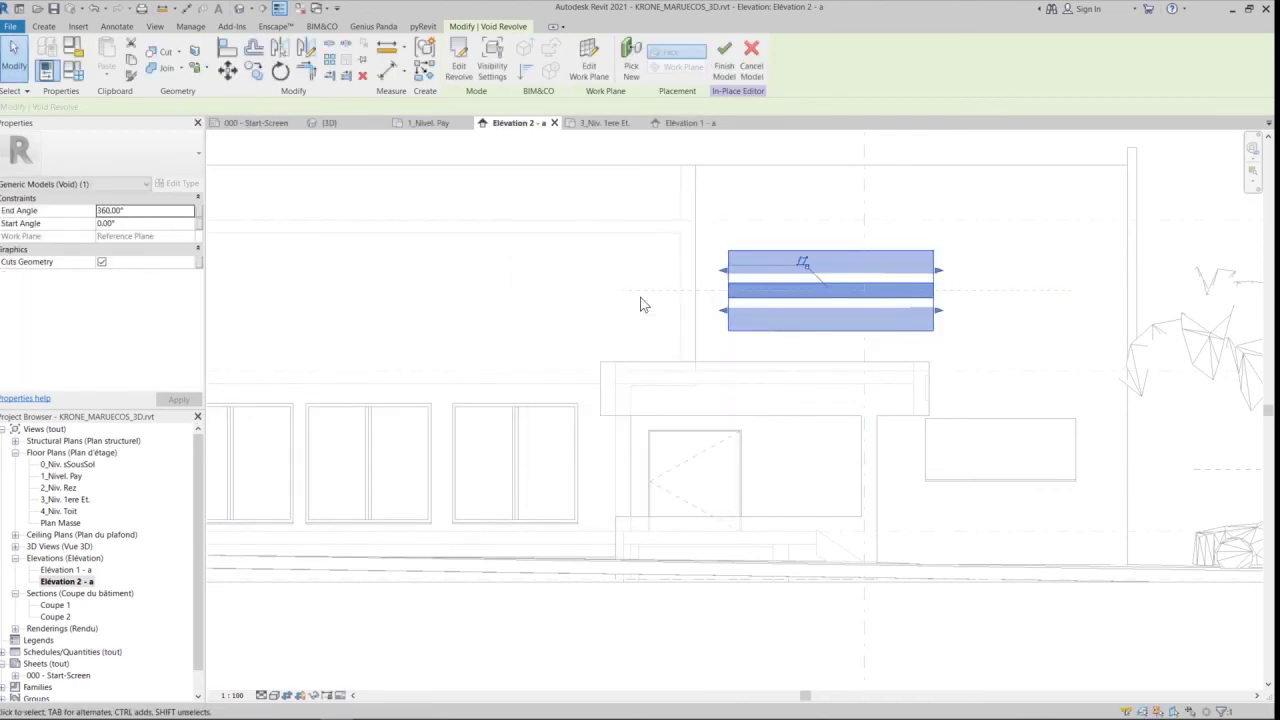
# Check the void revolve in plan and shorten it further from its outer end in the 3D view
pyautogui.click(597, 123)
pyautogui.scroll(-4, 711, 520)
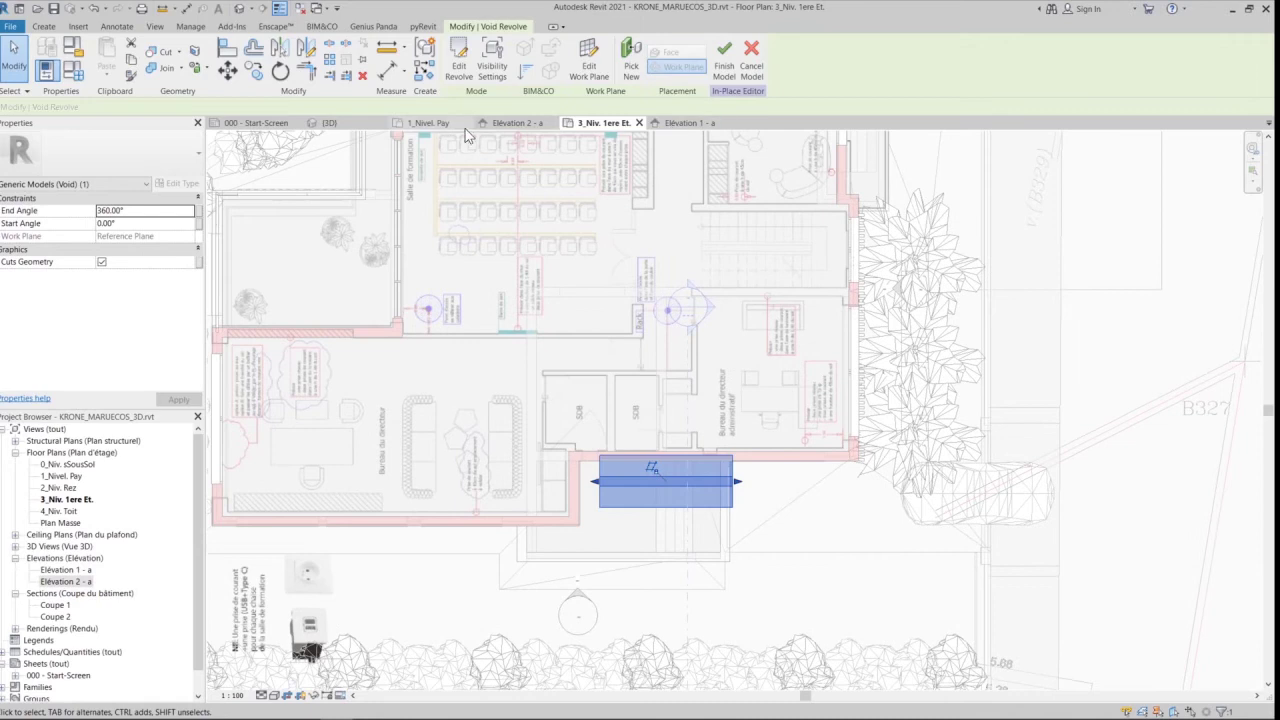
pyautogui.click(330, 123)
pyautogui.scroll(-3, 728, 480)
pyautogui.keyDown('shift'); pyautogui.moveTo(700, 465); pyautogui.dragTo(630, 410, button='middle'); pyautogui.keyUp('shift')
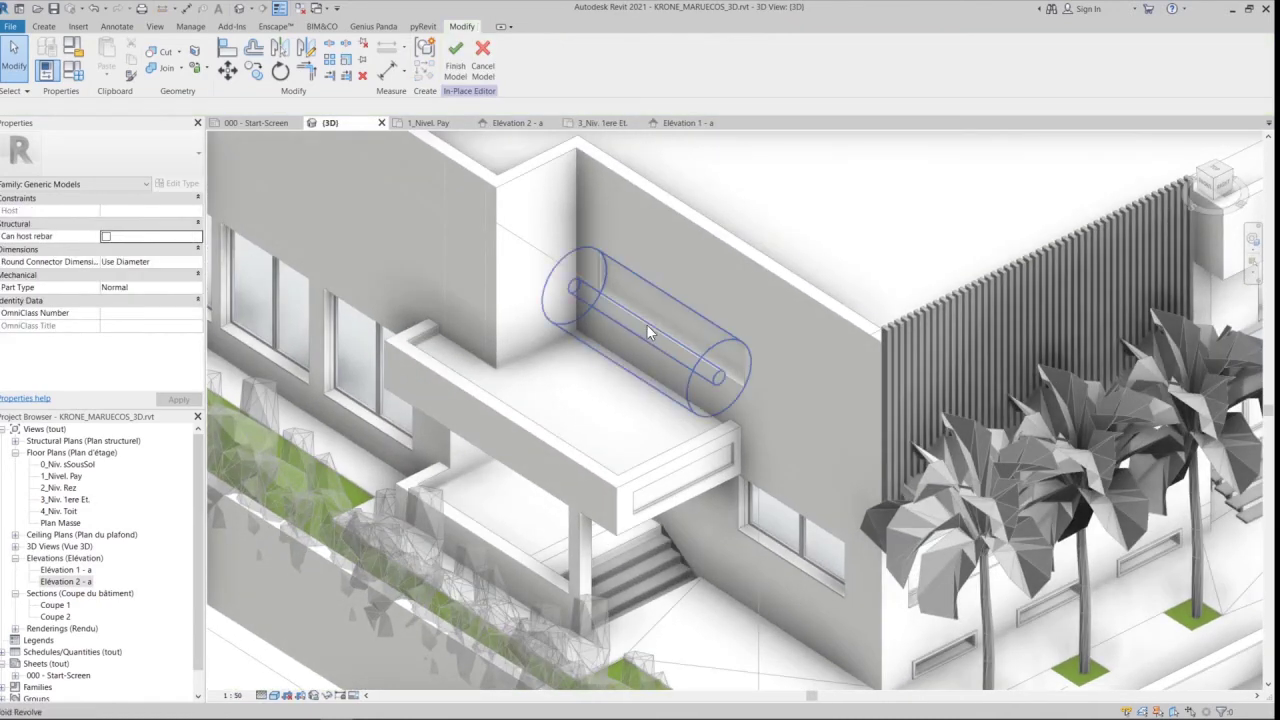
pyautogui.click(650, 328)
pyautogui.scroll(3, 670, 351)
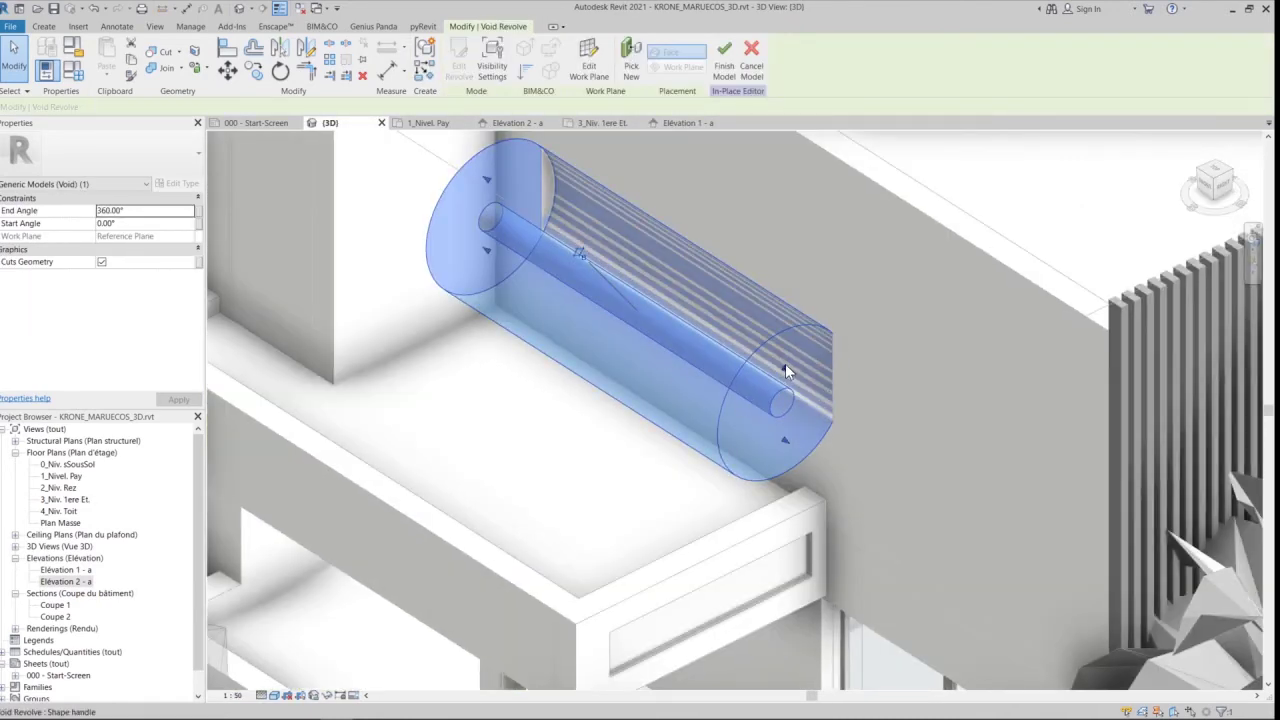
pyautogui.moveTo(786, 363); pyautogui.dragTo(612, 467)
pyautogui.click(612, 467)
# Examine the curved recess cut into the wall above the canopy from close up and from a distance
pyautogui.scroll(3, 487, 185)
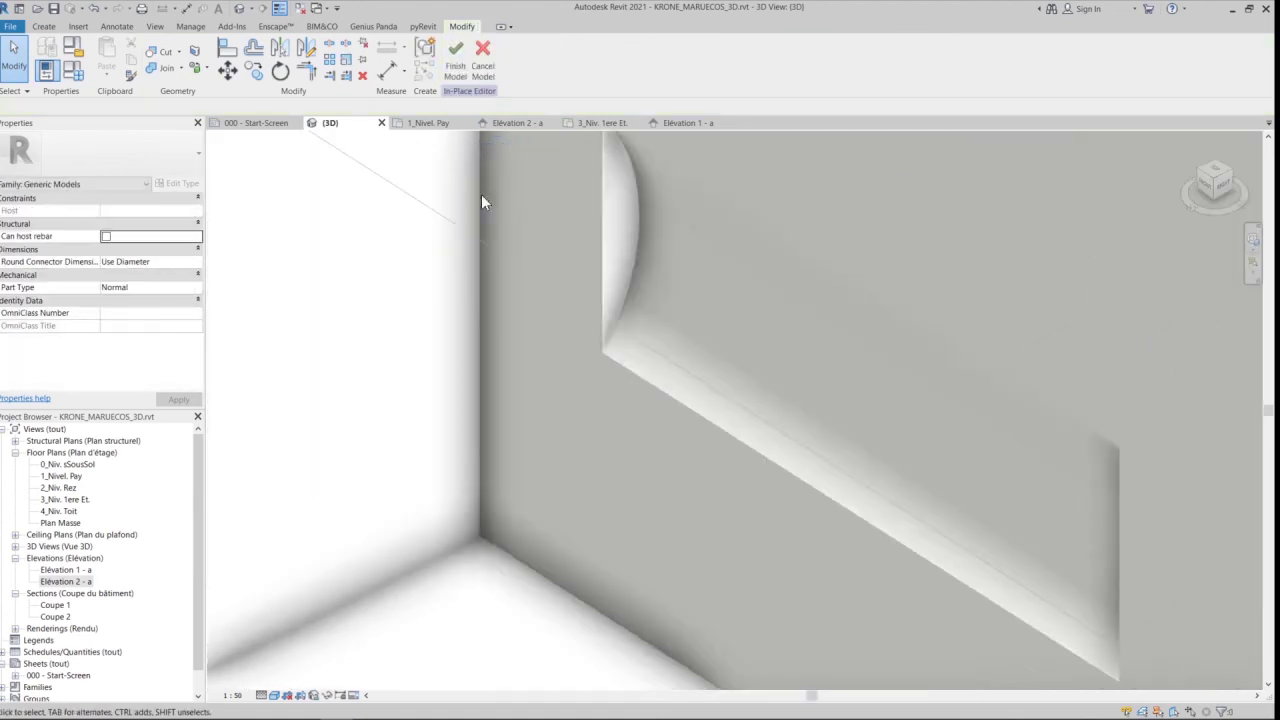
pyautogui.scroll(1, 542, 511)
pyautogui.moveTo(542, 511); pyautogui.dragTo(560, 674, button='middle')
pyautogui.scroll(-1, 594, 411)
pyautogui.moveTo(594, 411); pyautogui.dragTo(930, 300, button='middle')
pyautogui.scroll(-3, 960, 220)
pyautogui.moveTo(960, 220); pyautogui.dragTo(990, 240, button='middle')
pyautogui.keyDown('shift'); pyautogui.moveTo(990, 240); pyautogui.dragTo(829, 493, button='middle'); pyautogui.keyUp('shift')
pyautogui.scroll(-2, 1025, 384)
pyautogui.scroll(3, 919, 357)
pyautogui.scroll(-1, 886, 416)
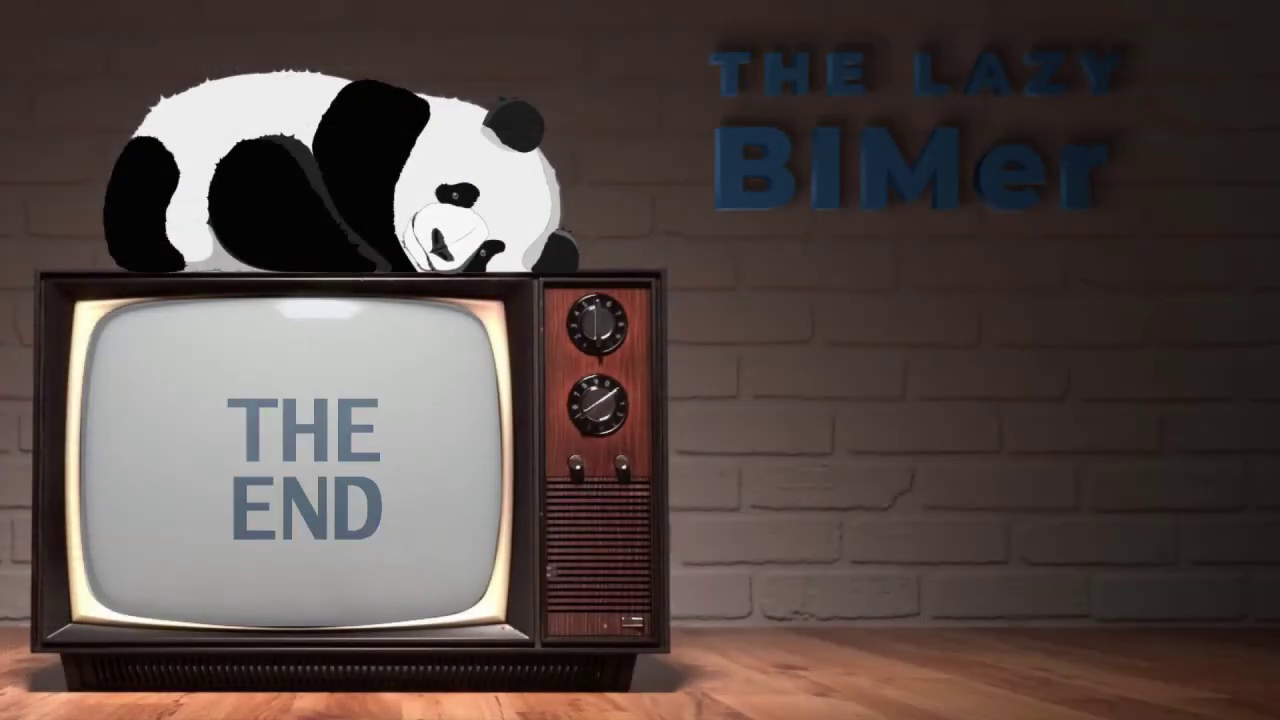